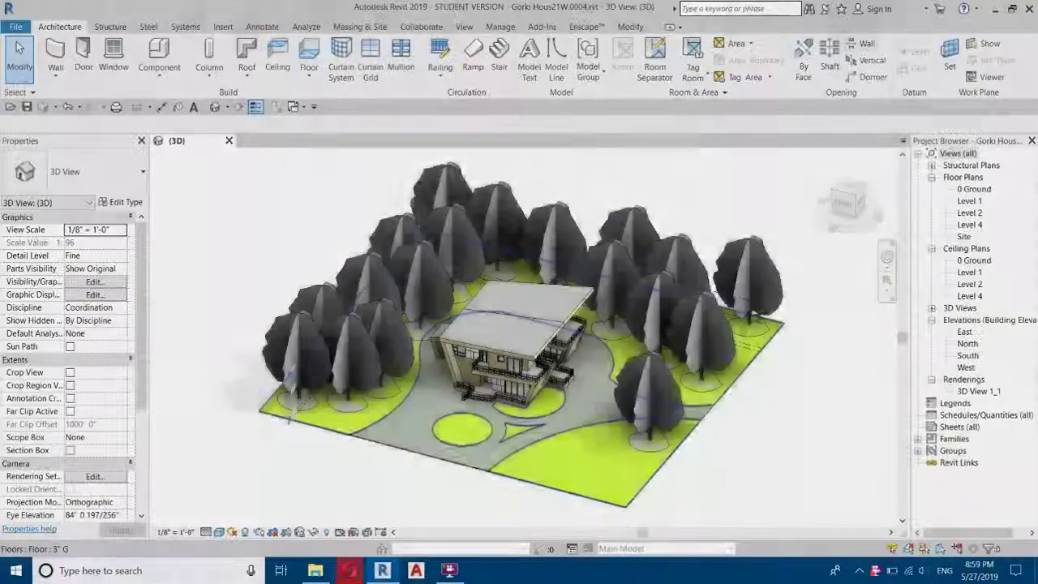
Make 3D View 1 the active Enscape view of the house model.
shift+middle_drag(365, 211, 406, 467)
scroll(321, 408, up, 2)
middle_drag(568, 408, 475, 271)
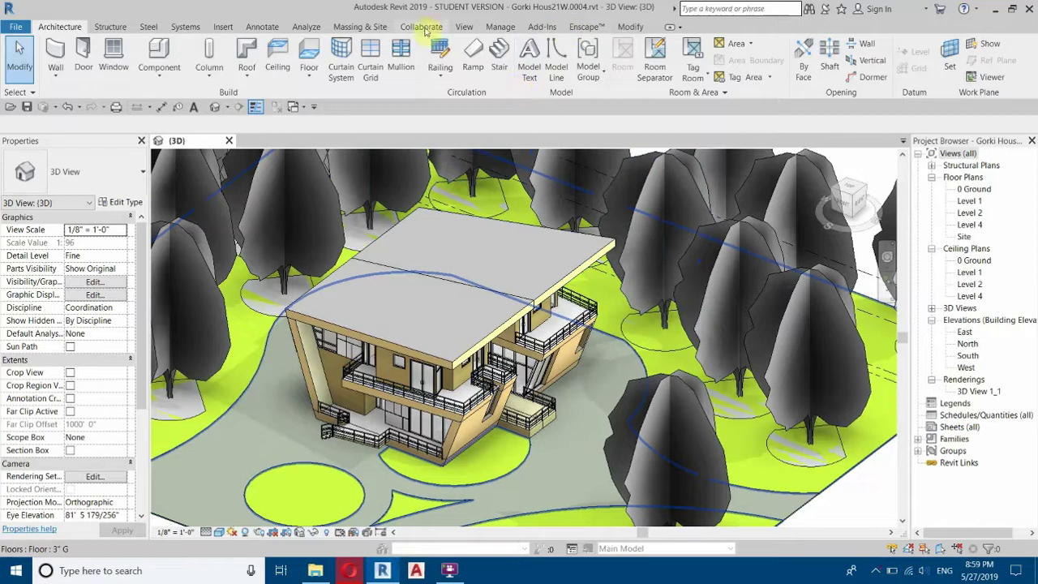
click(586, 27)
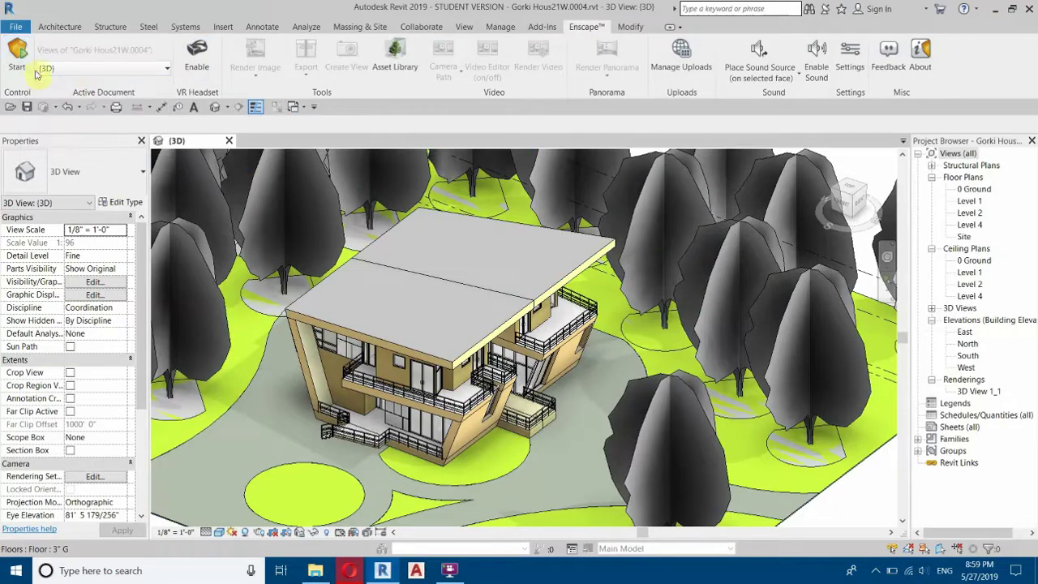
middle_drag(507, 323, 500, 282)
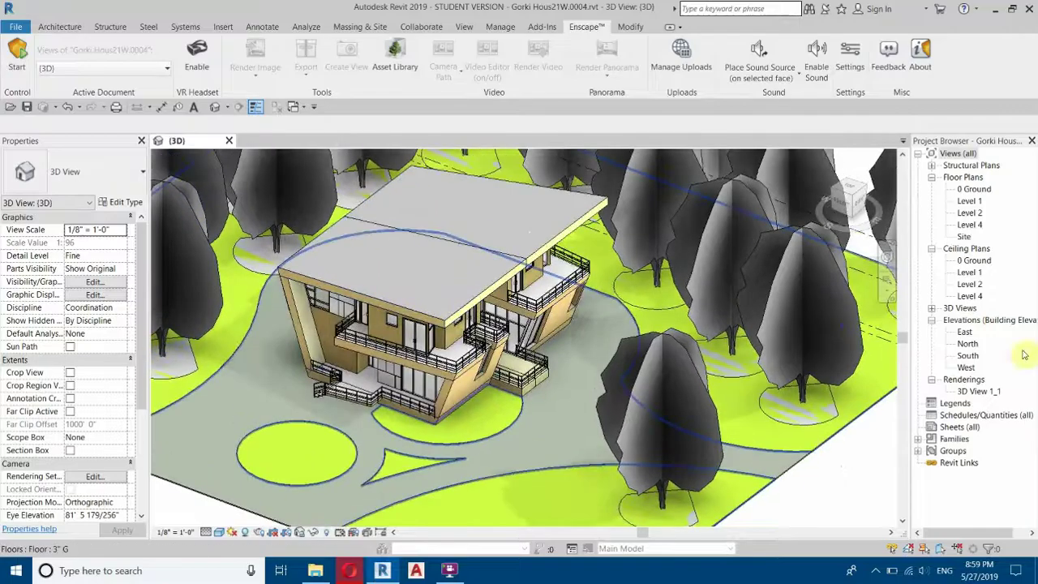
click(931, 308)
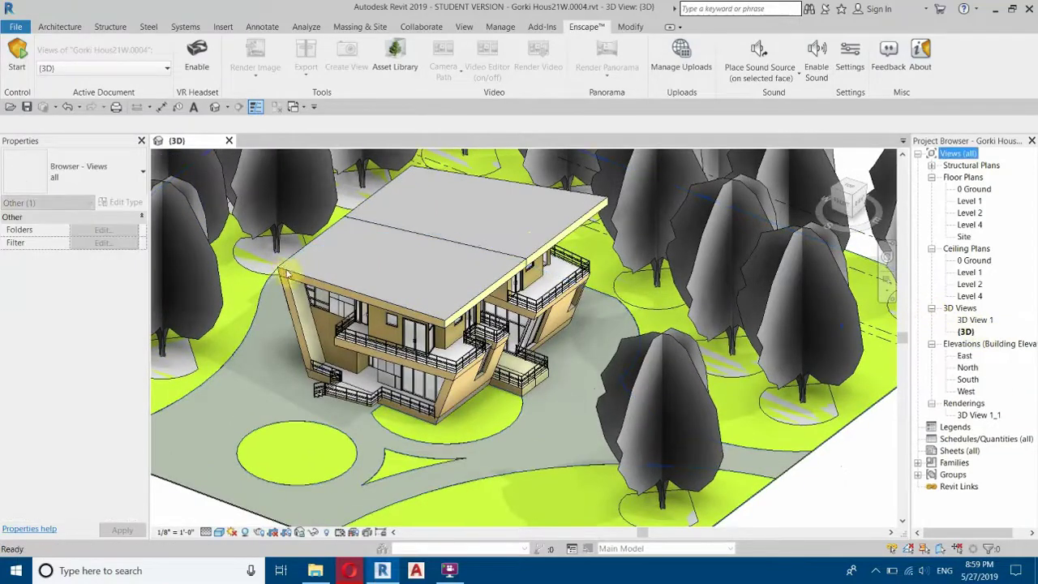
click(126, 69)
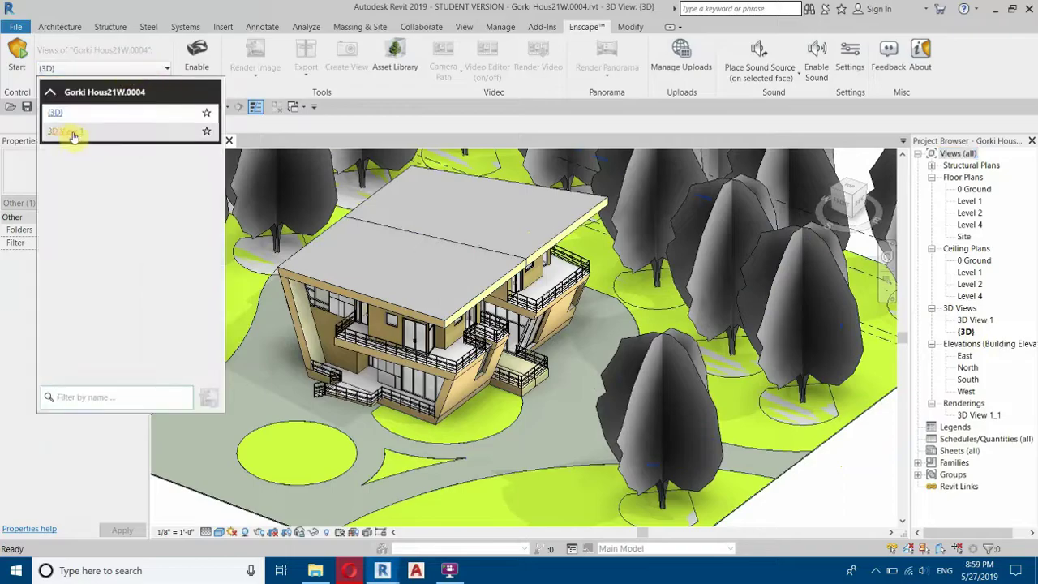
click(71, 132)
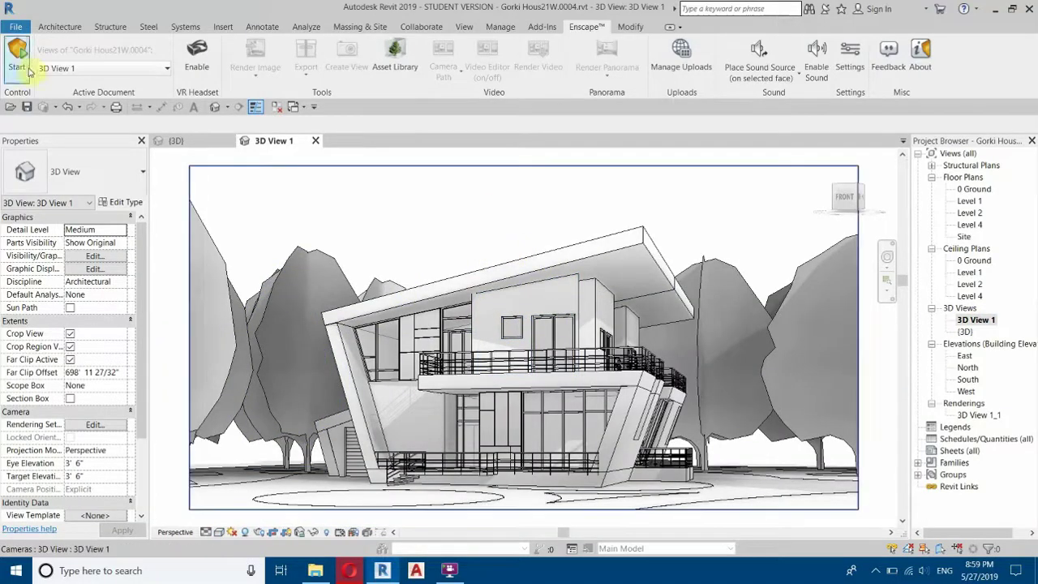
Start Enscape with 3D View 1 as the rendered view.
click(69, 68)
click(72, 133)
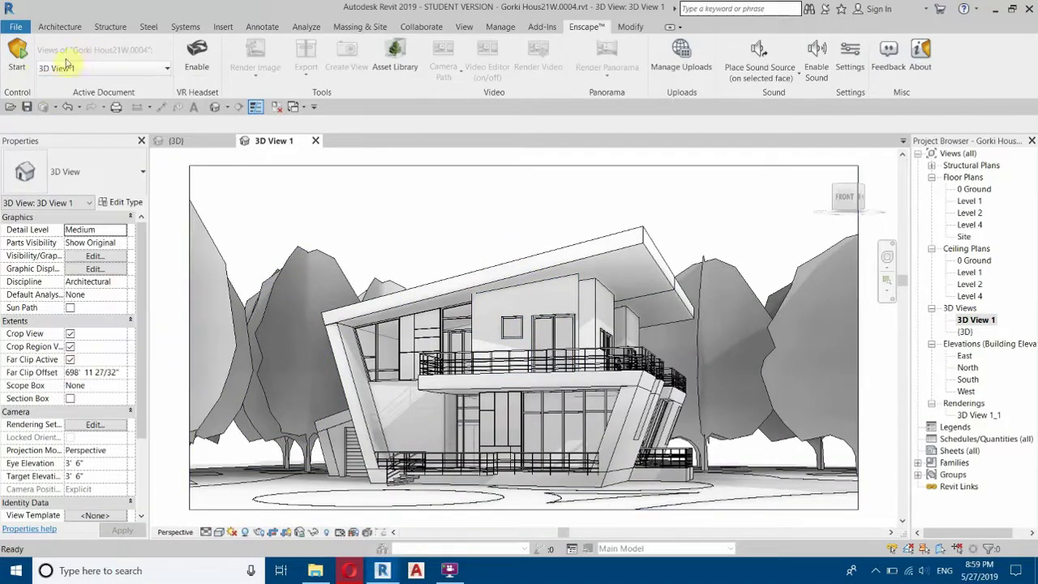
click(20, 63)
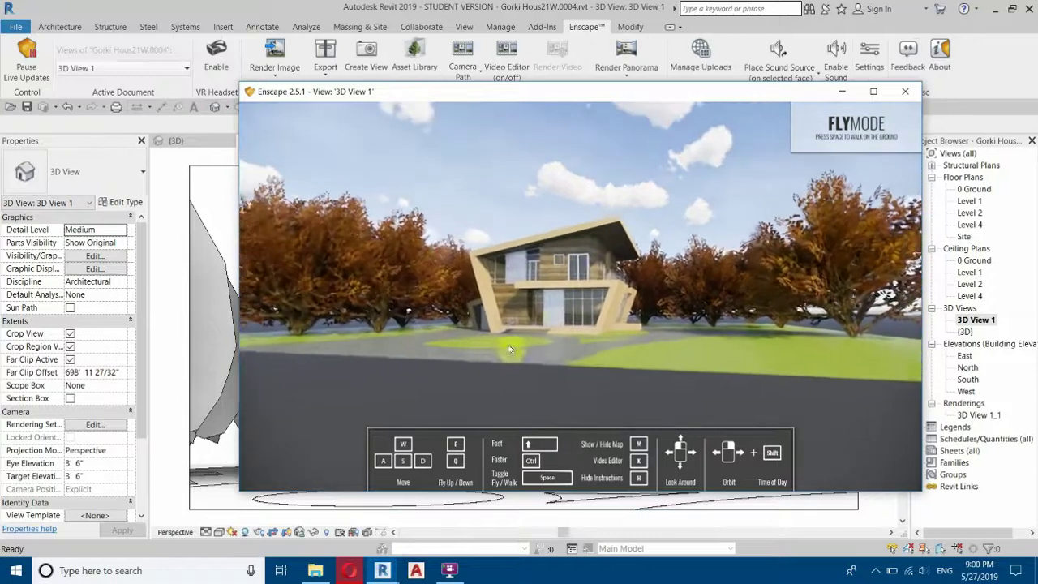
Fly forward and sideways toward the house's front facade, and try raising and lowering the camera.
key(w)
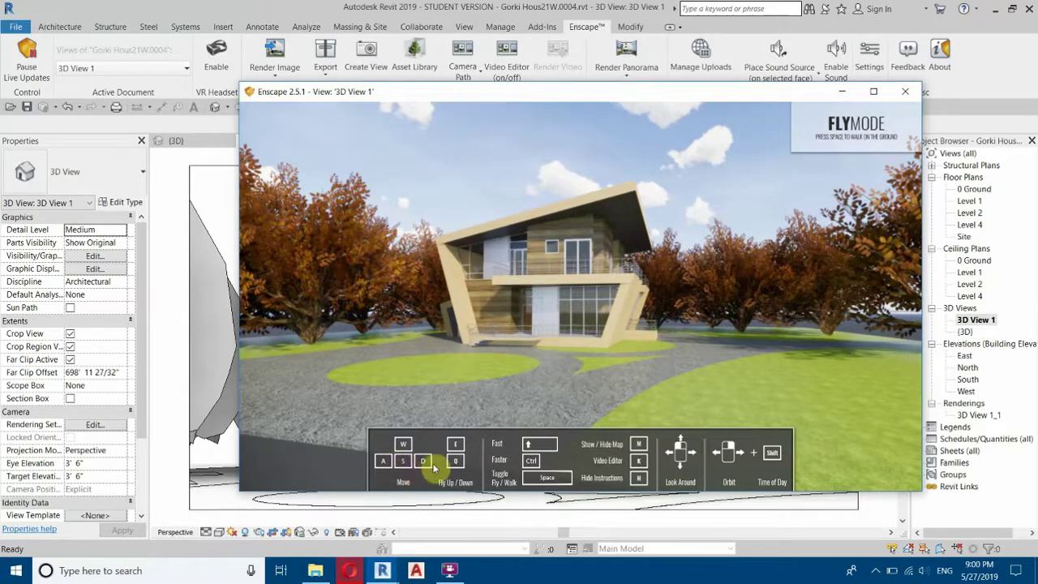
key(a)
key(w)
drag(423, 367, 459, 366)
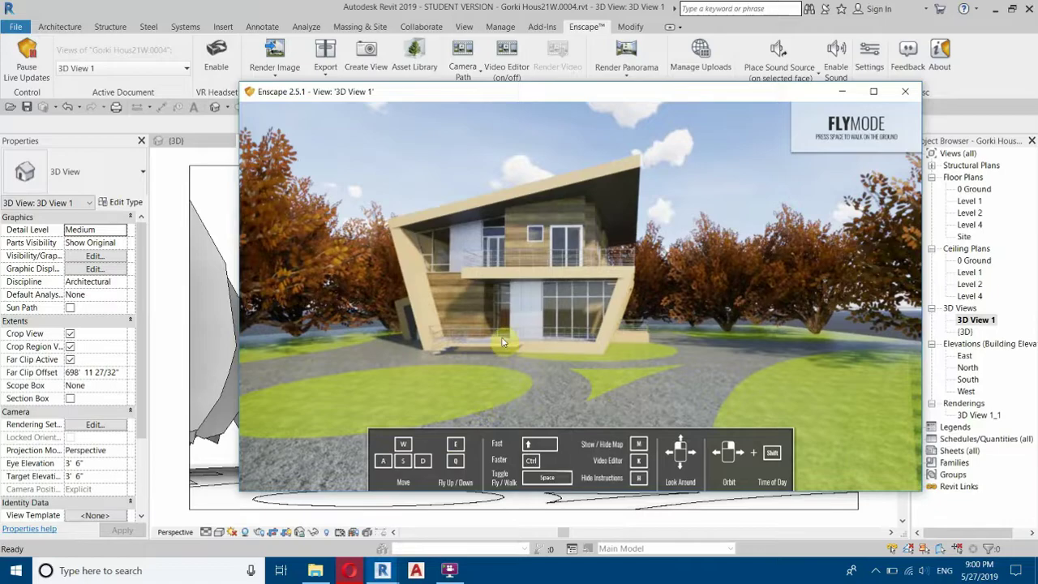
key(e)
key(q)
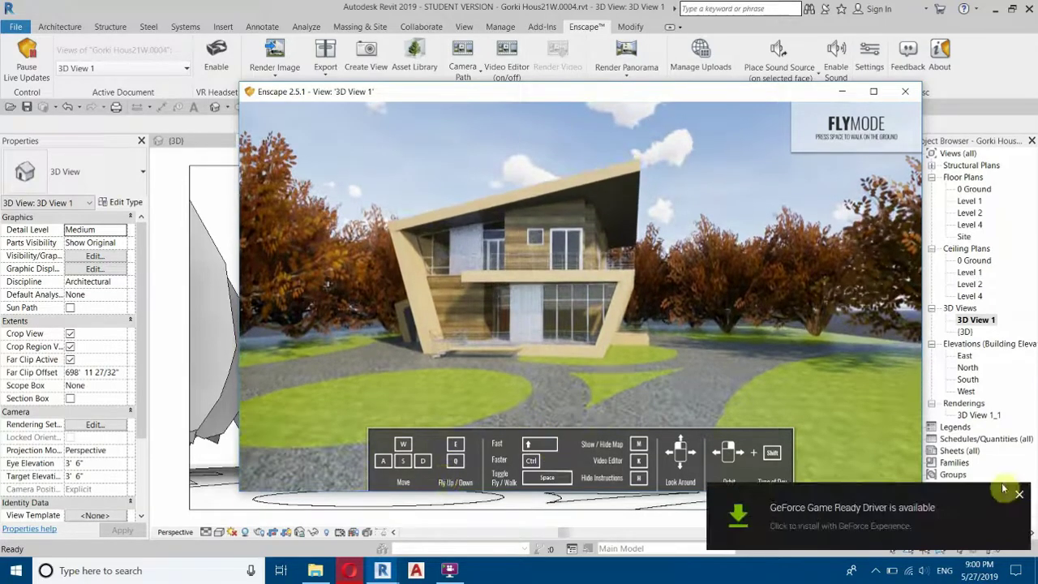
Dismiss the graphics driver notification and fly the camera toward and away from the house while looking around.
click(1019, 496)
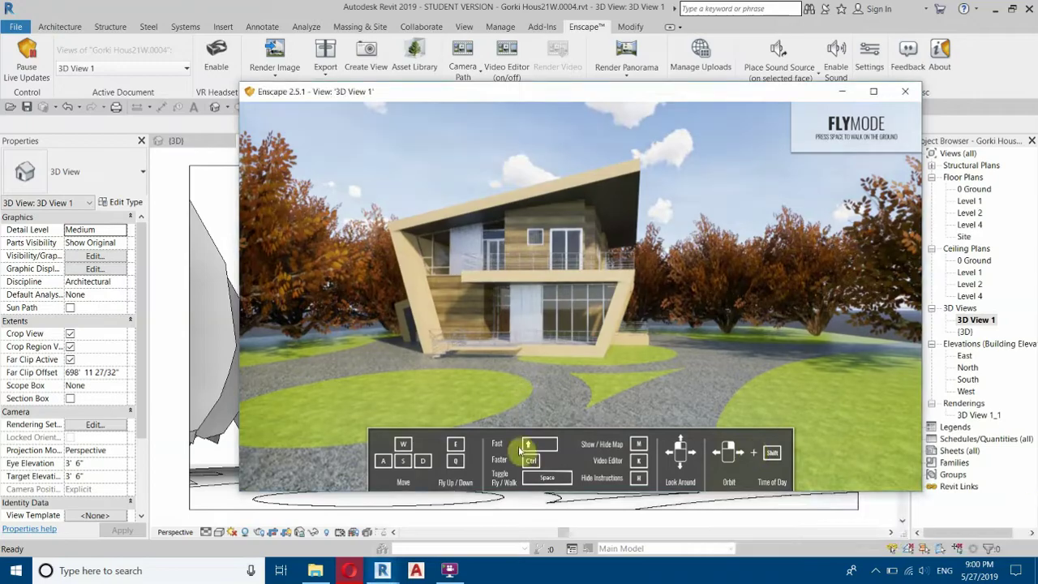
key(w)
key(w)
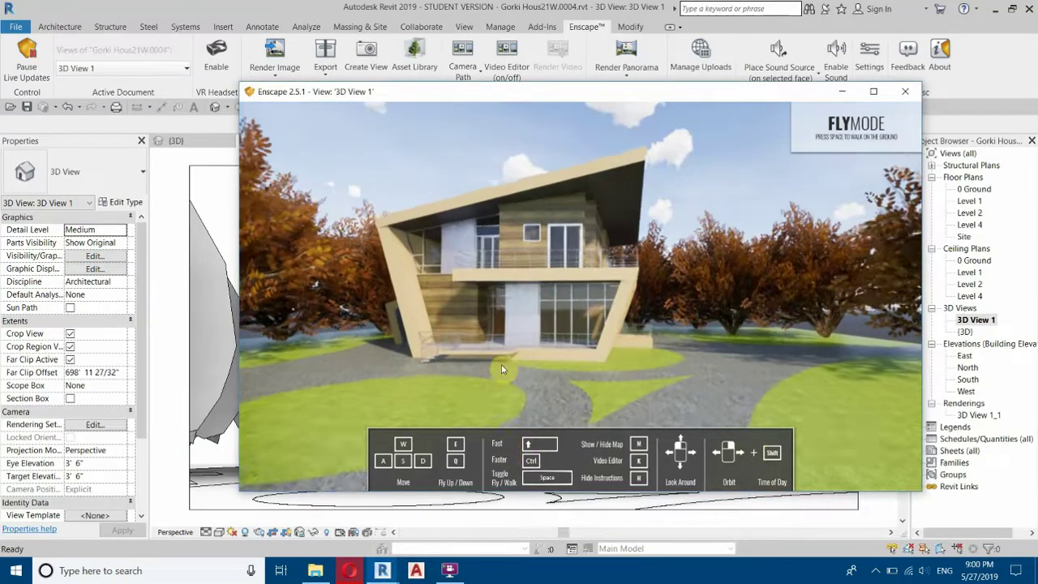
key(s)
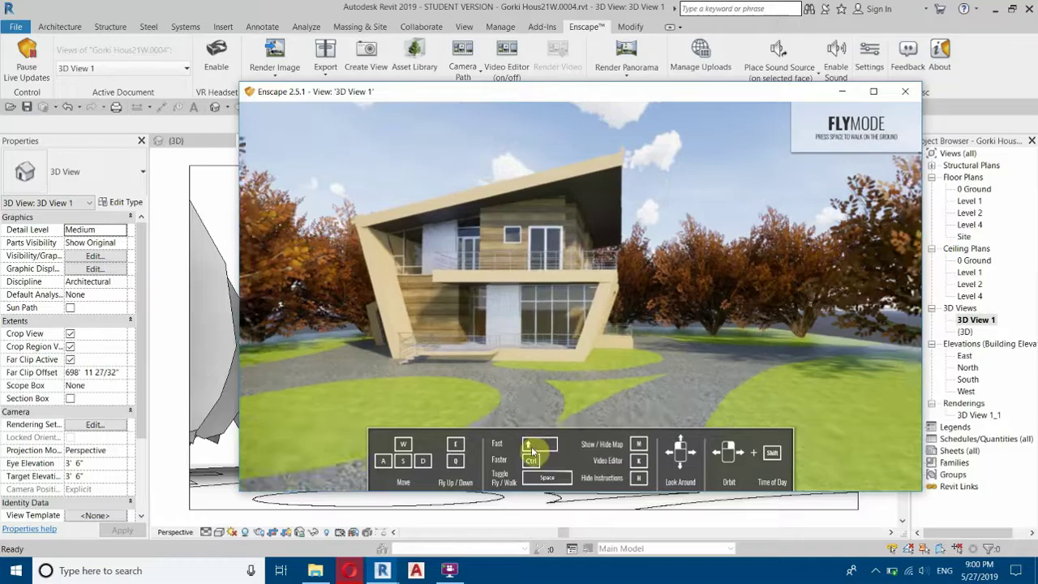
key(w)
key(s)
key(s)
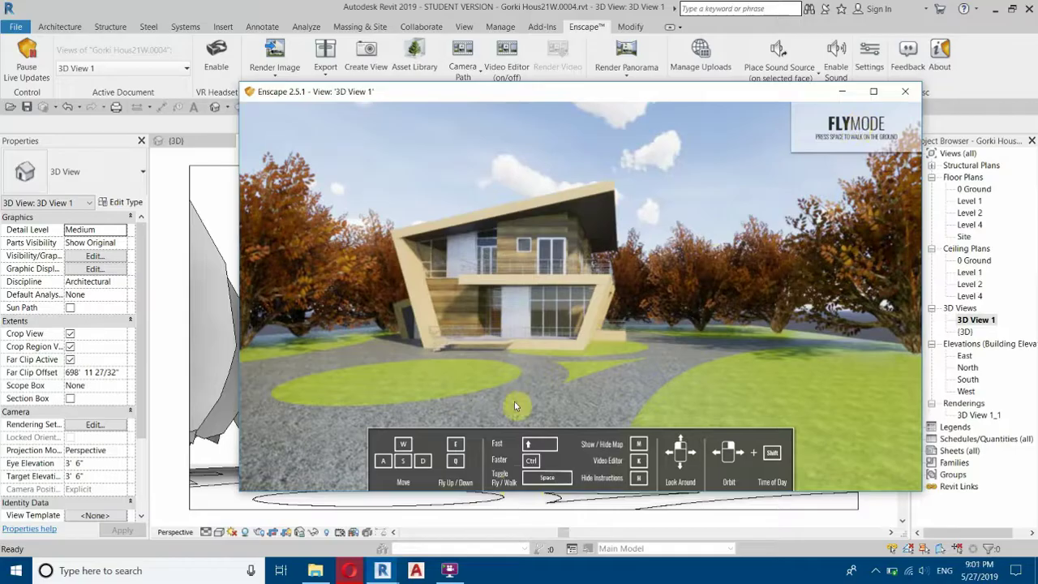
drag(456, 340, 375, 346)
key(w)
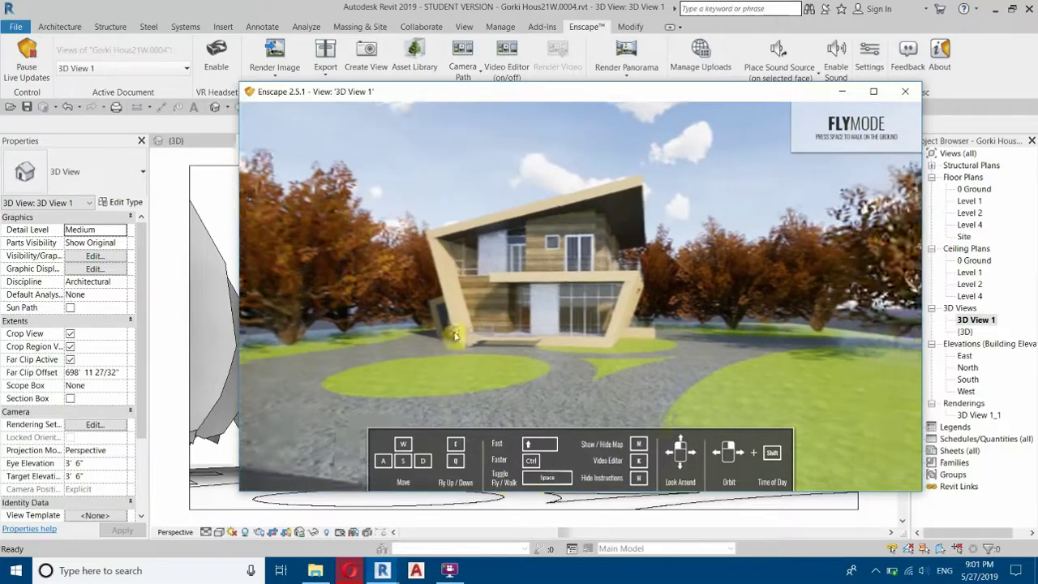
drag(456, 346, 534, 362)
Switch to walk mode and approach the front terrace at ground level.
key(space)
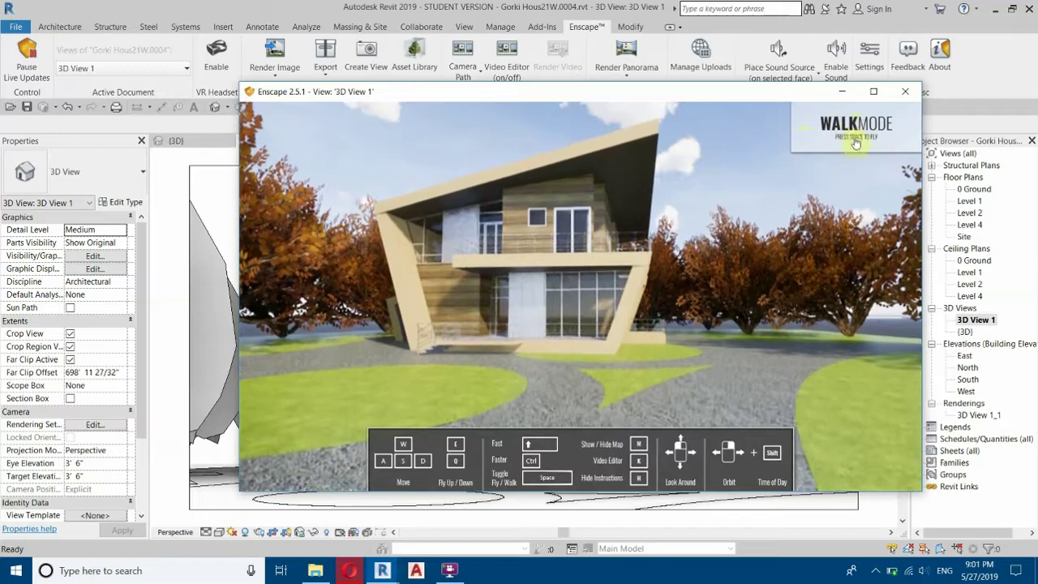
drag(581, 297, 559, 293)
key(w)
key(w)
drag(448, 301, 472, 326)
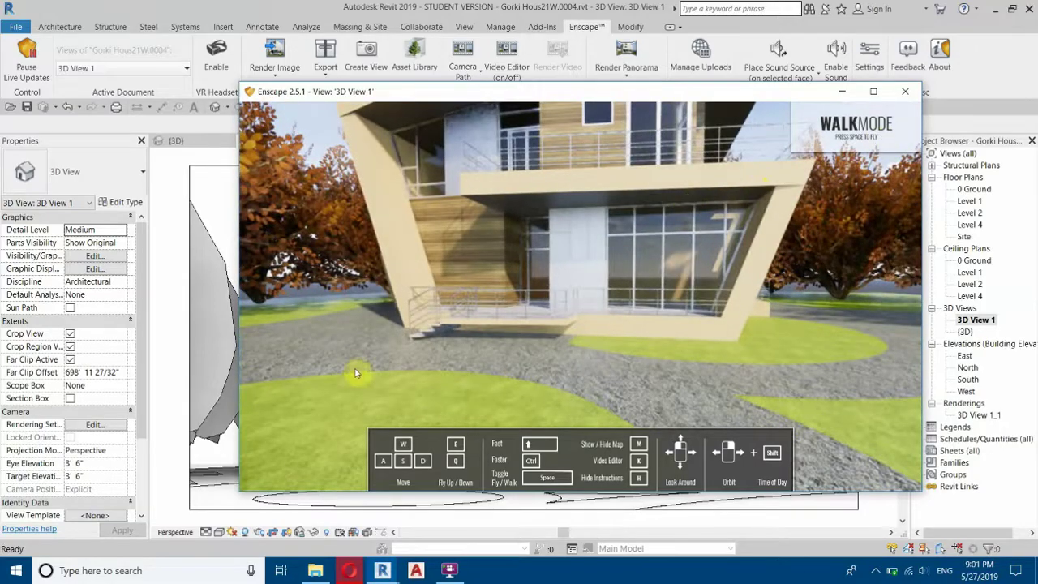
Return to fly mode, raise the camera and back away from the front facade.
key(space)
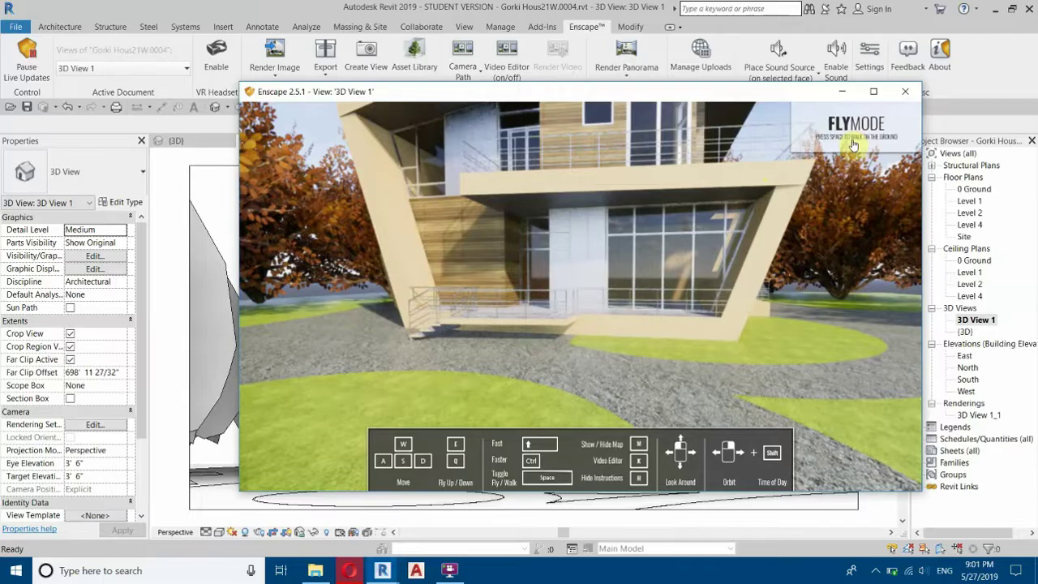
key(e)
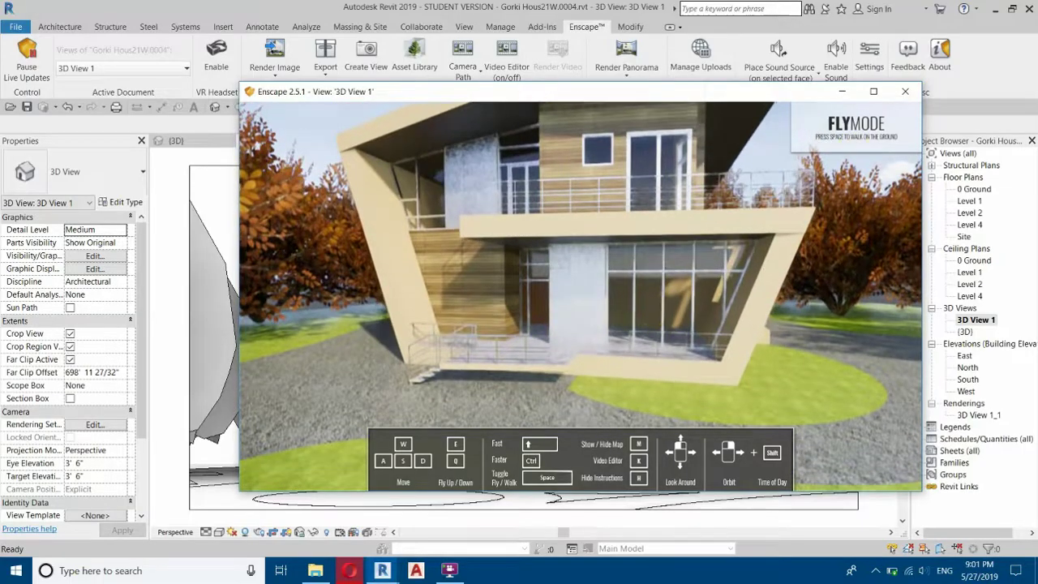
key(s)
drag(621, 324, 660, 287)
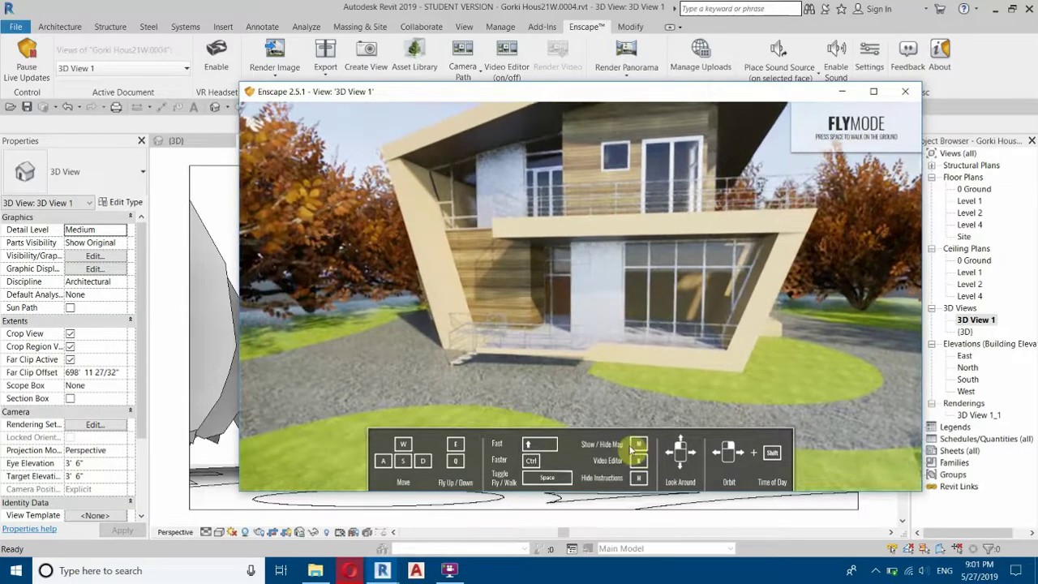
Show the overview map, use it to reposition the camera in front of the house, and hide it again.
key(m)
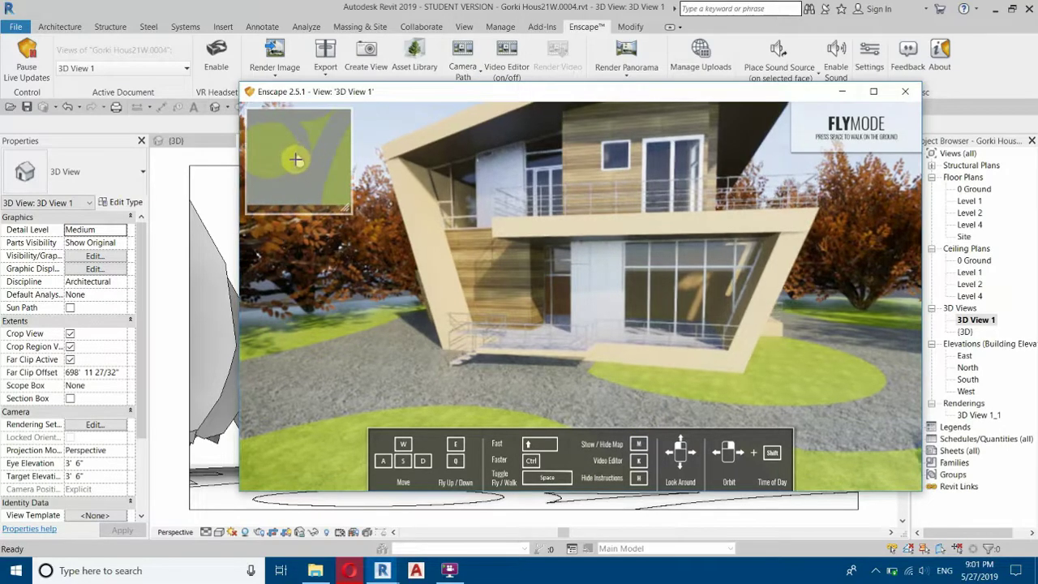
key(w)
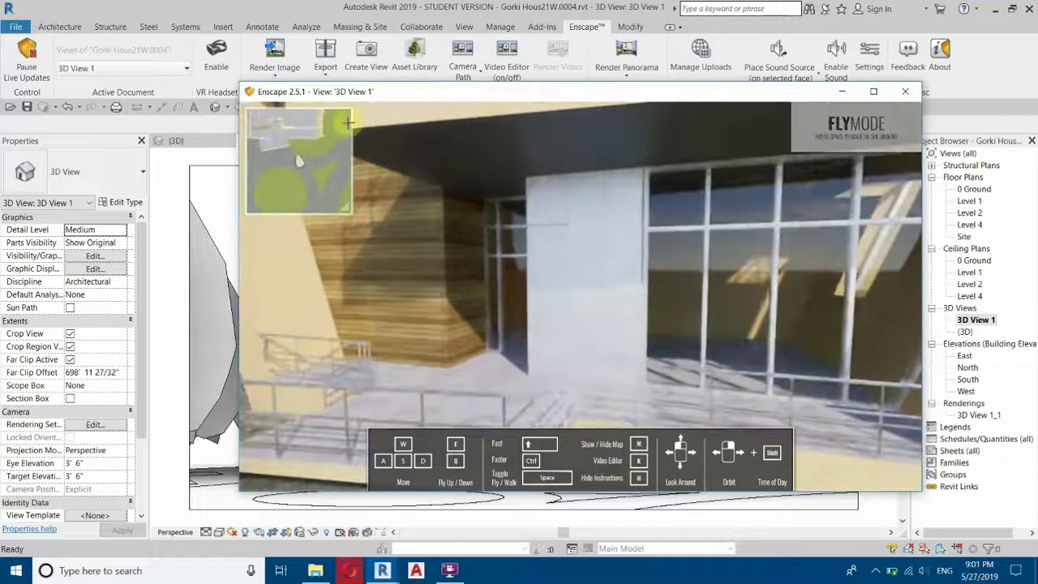
click(280, 143)
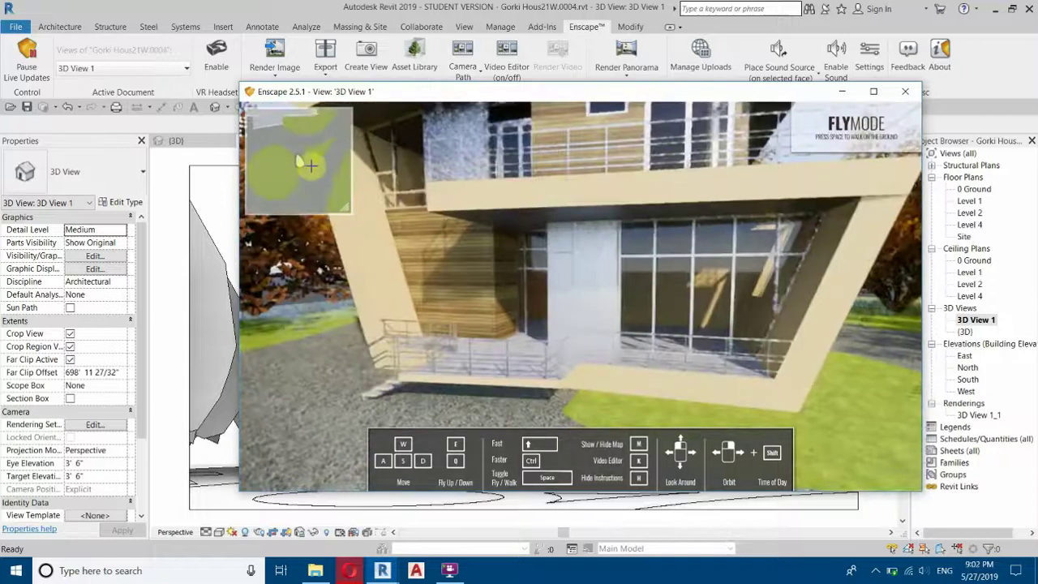
click(312, 168)
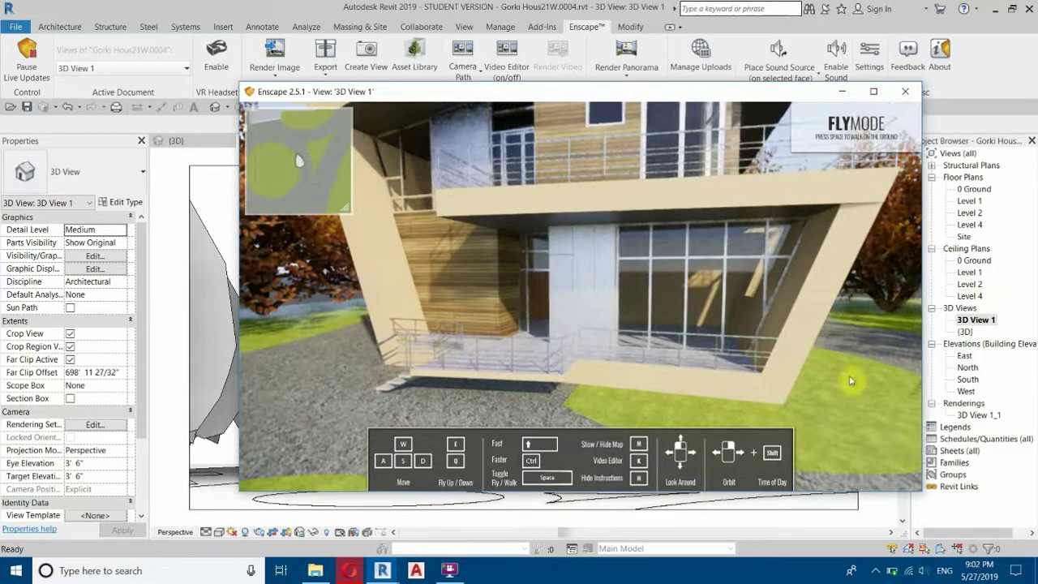
key(m)
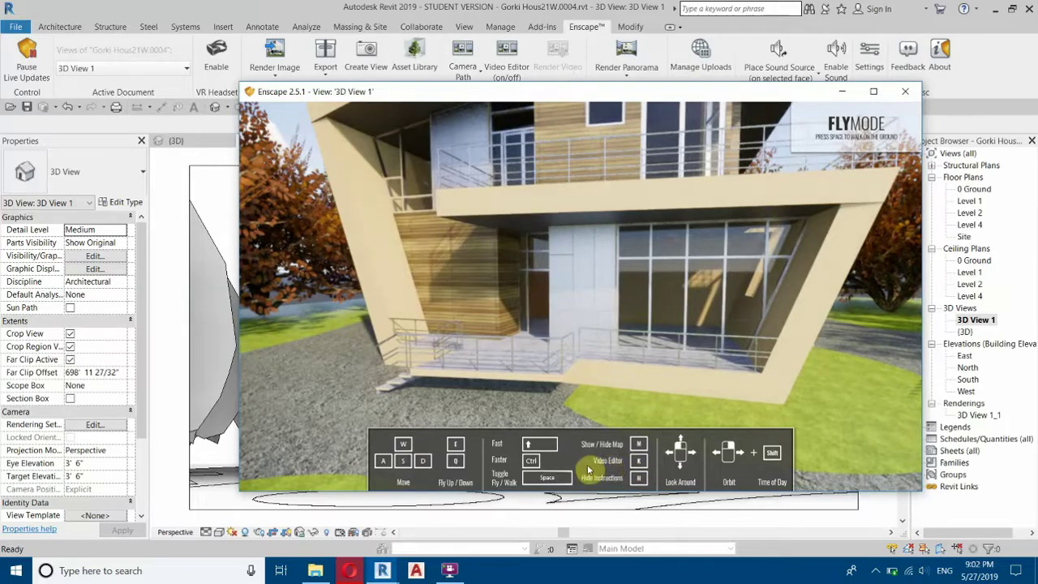
Pull the camera back from the house and toggle the navigation instructions off and back on.
key(s)
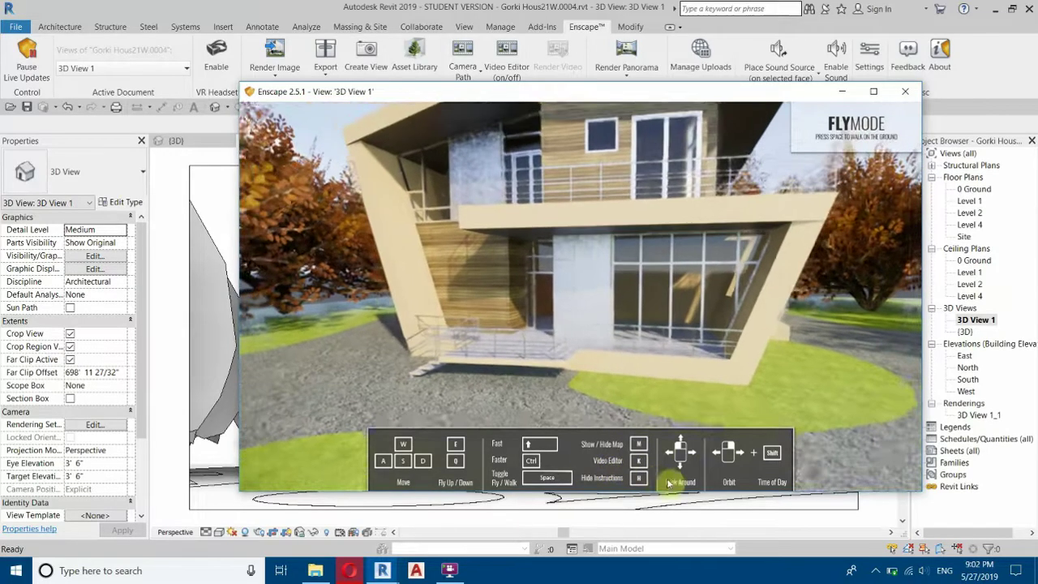
key(d)
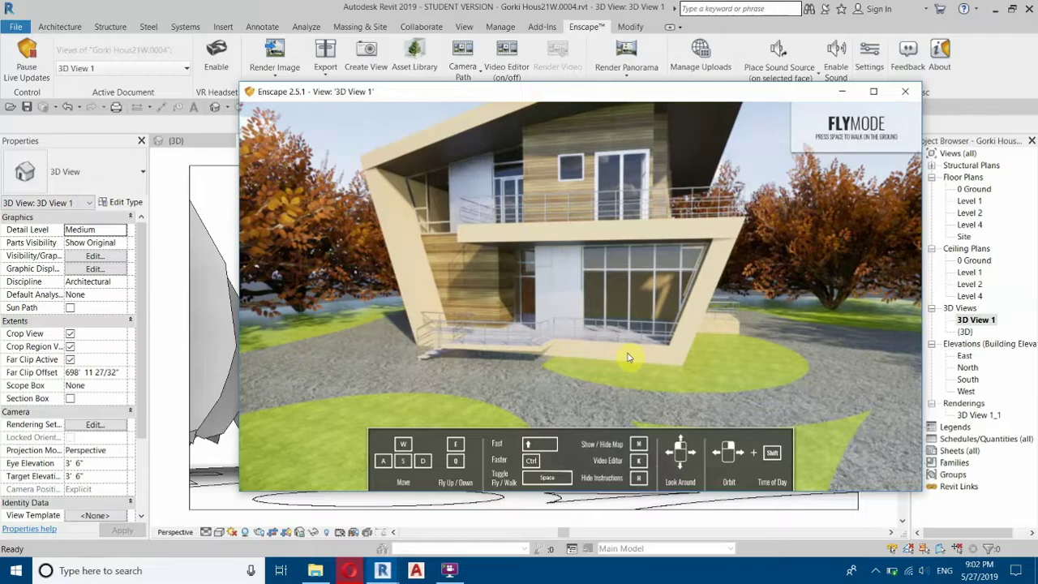
key(h)
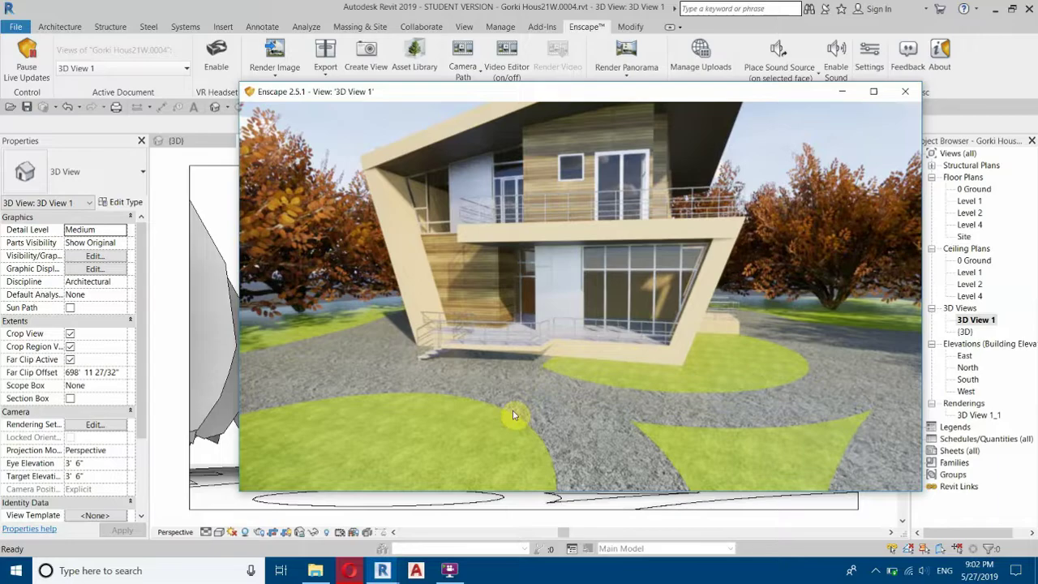
key(h)
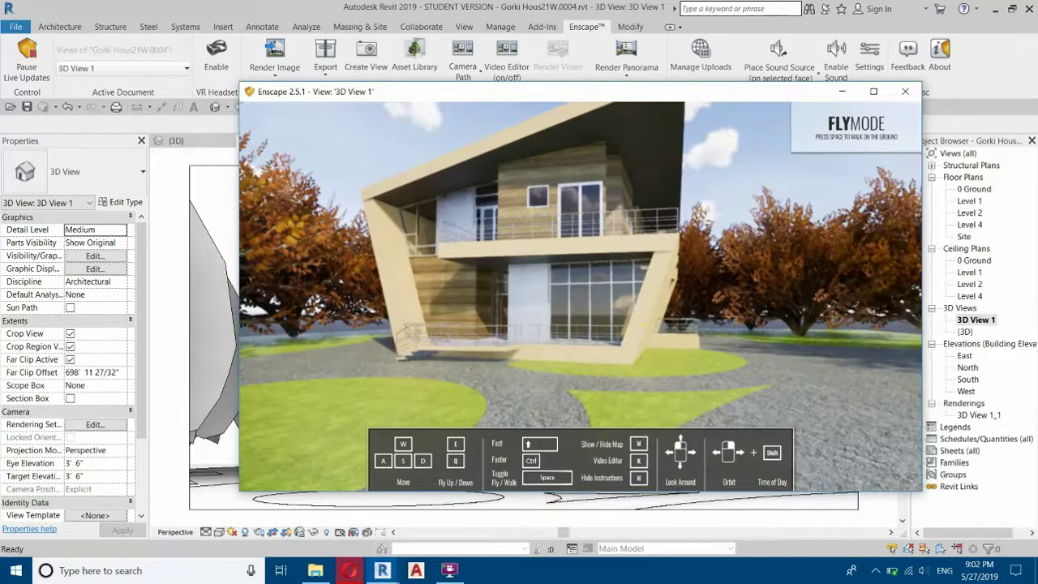
Look around and orbit the house, and fly up to an autumn tree on the site for a closer look.
drag(580, 296, 654, 290)
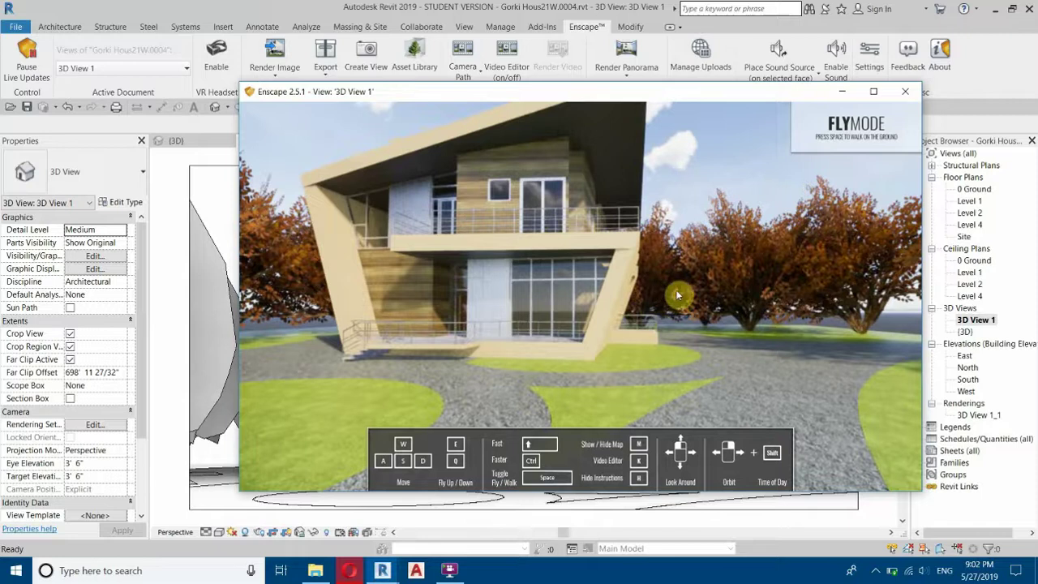
mouse_move(714, 292)
right_down()
mouse_move(600, 296)
mouse_move(705, 304)
right_up()
right_drag(568, 312, 441, 320)
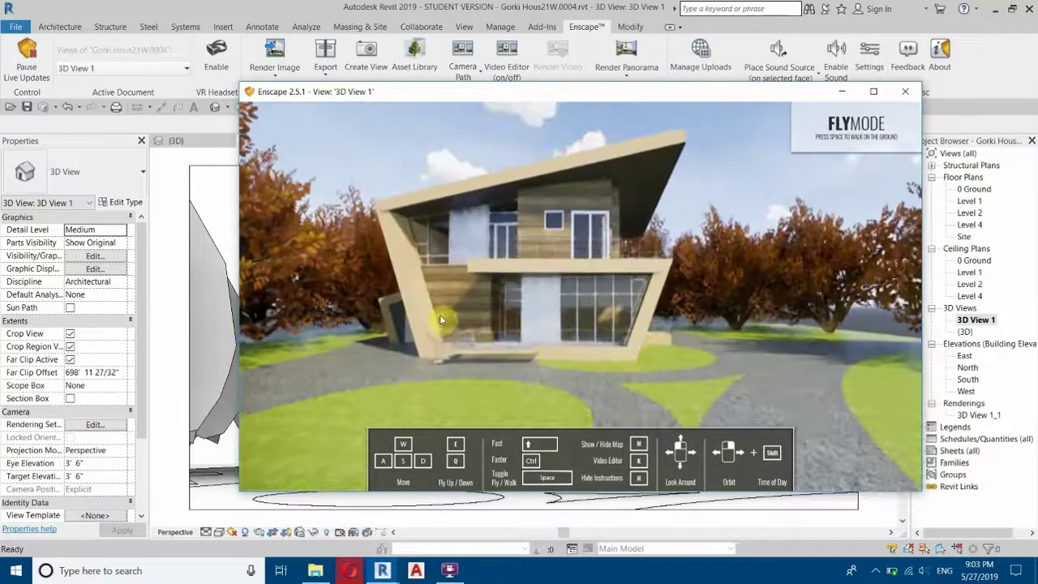
drag(633, 364, 375, 370)
key(w)
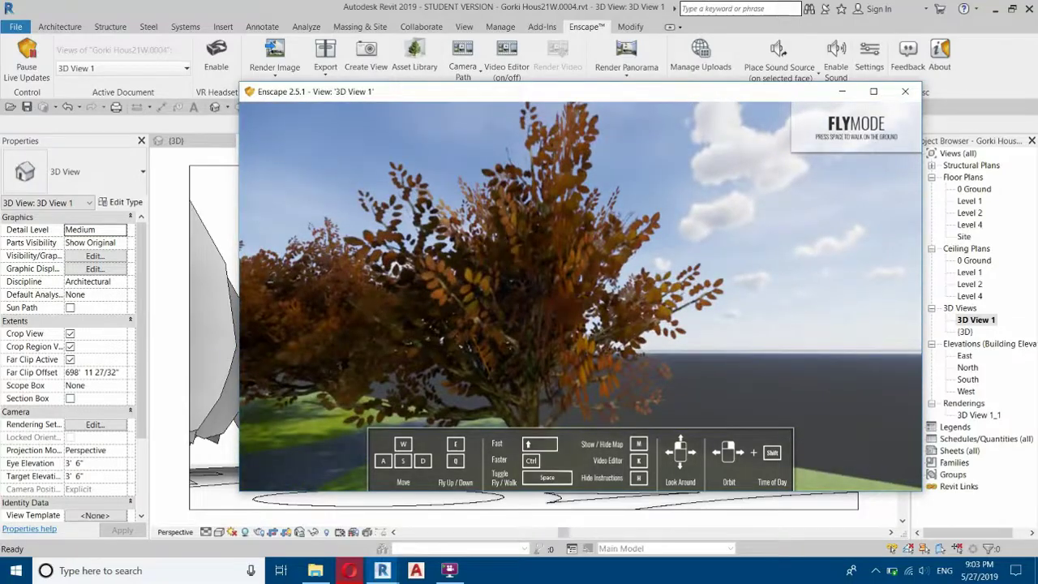
key(s)
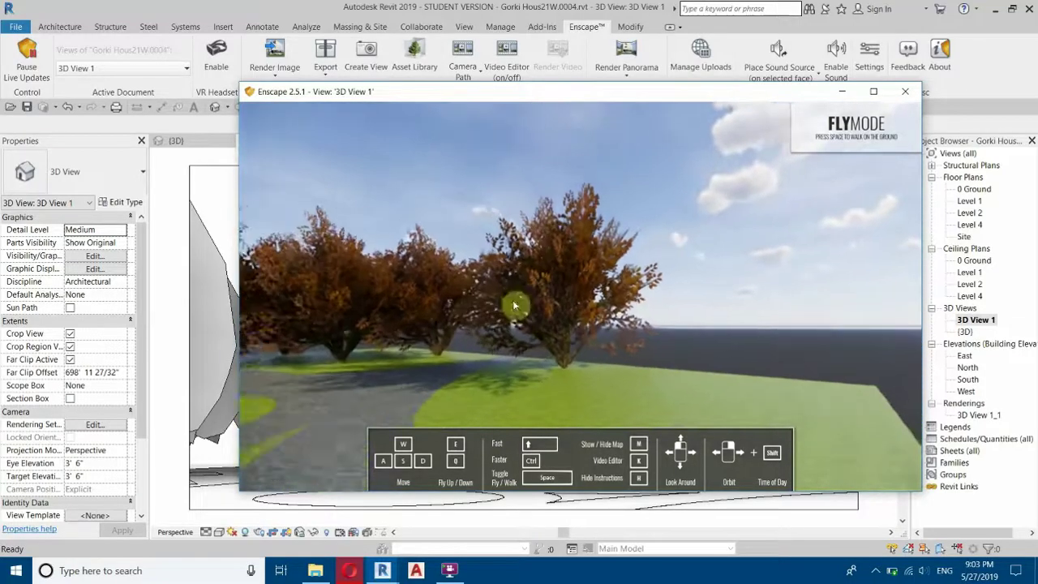
Switch back to Revit and open the 0 Ground floor plan.
click(207, 274)
key(Escape)
key(Escape)
double_click(974, 189)
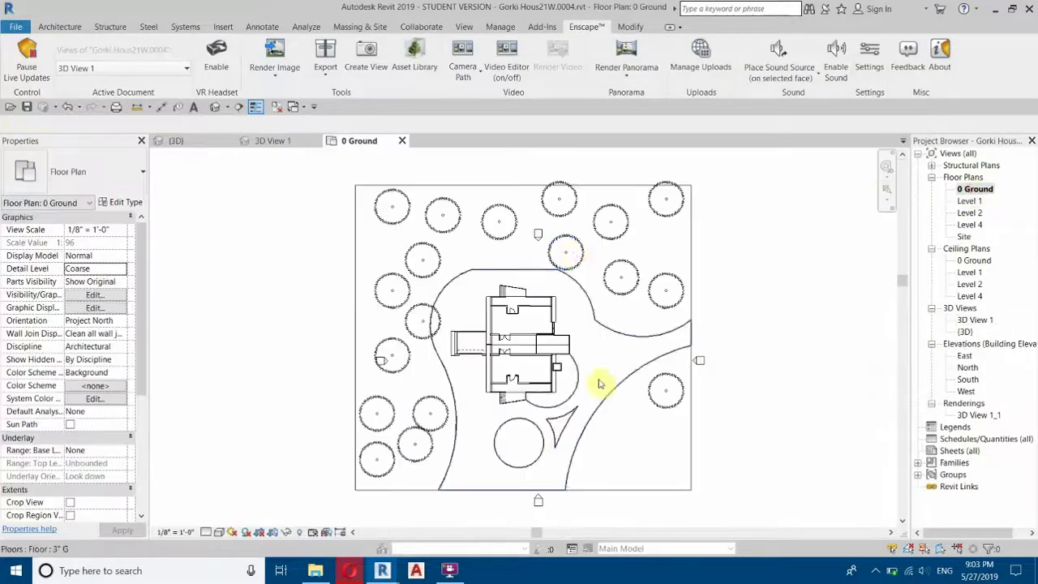
Select all Chinese Juniper conifer trees visible in the ground floor plan and delete them from the site.
click(572, 249)
right_click(565, 243)
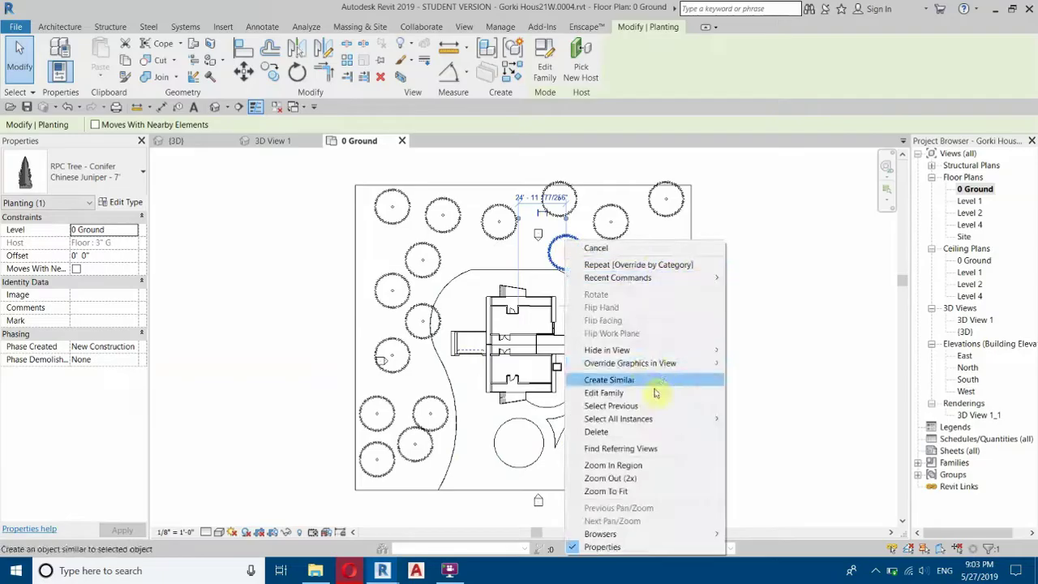
mouse_move(665, 419)
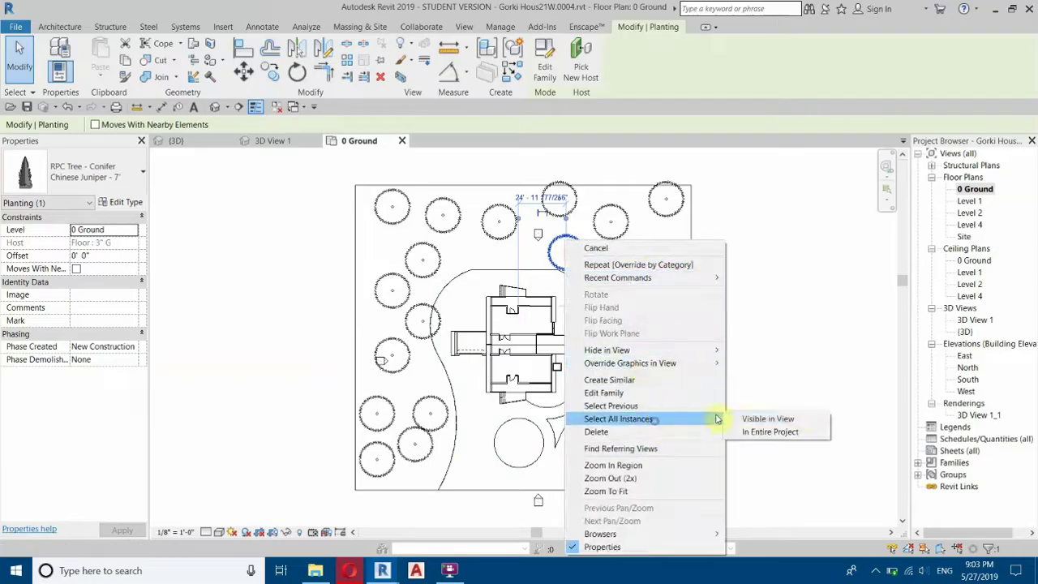
click(803, 419)
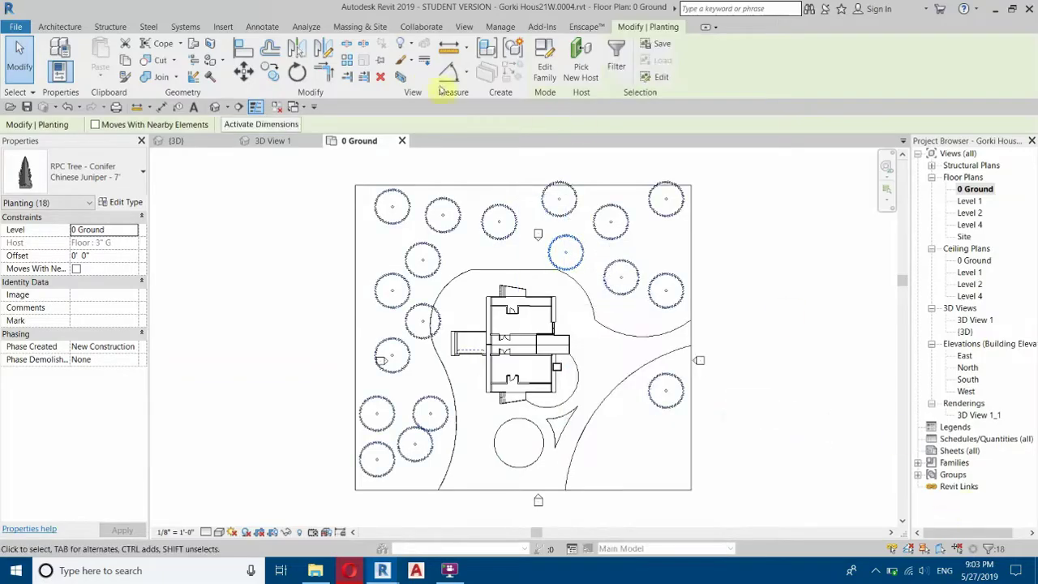
click(381, 77)
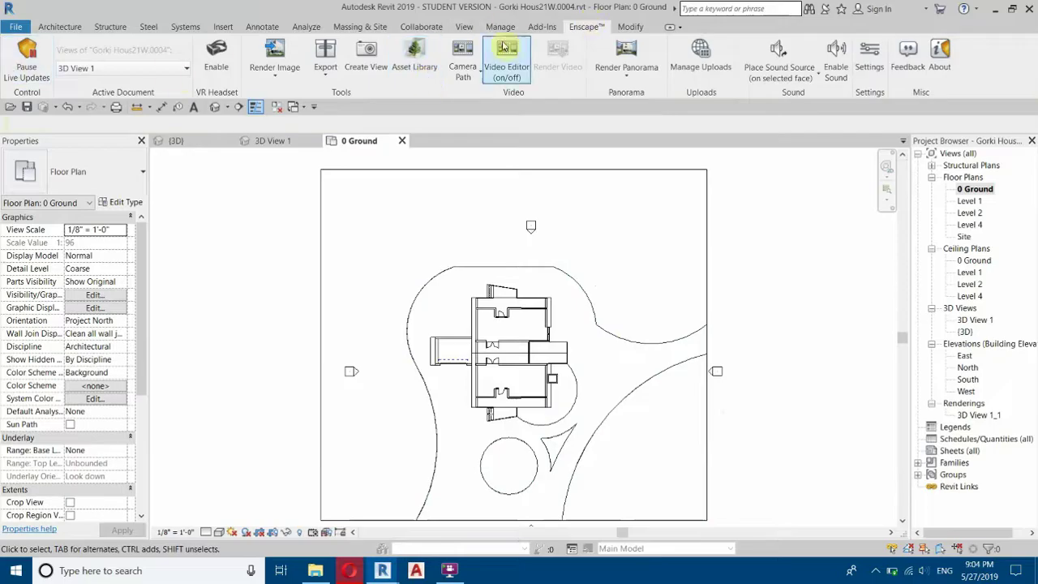
Open the Enscape Asset Library, reposition it, and browse the Vegetation category down to the spruce trees.
click(409, 51)
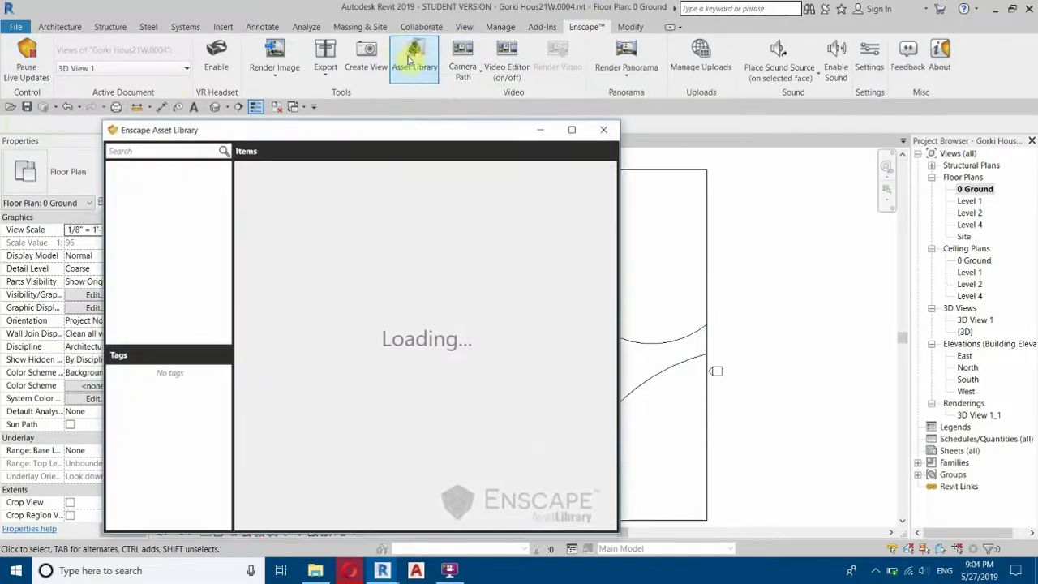
drag(370, 133, 371, 93)
mouse_move(613, 148)
mouse_down()
mouse_move(609, 219)
mouse_move(597, 139)
mouse_up()
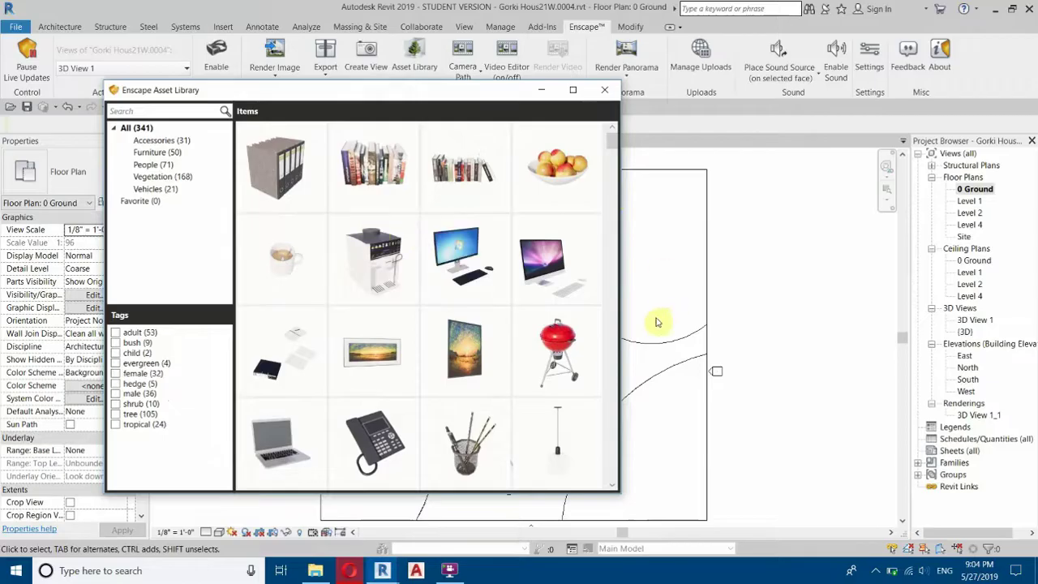
click(154, 178)
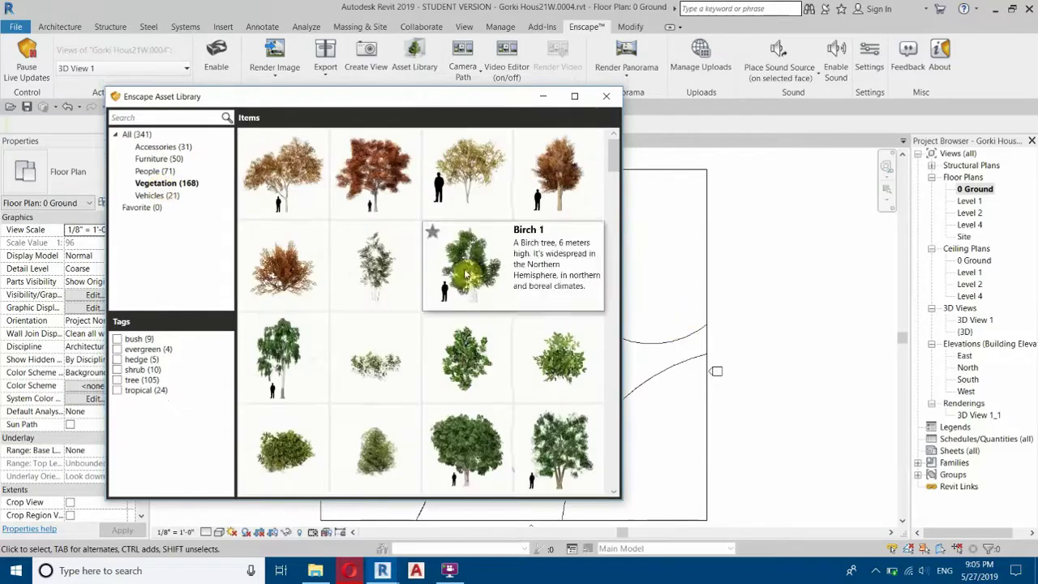
drag(616, 176, 644, 271)
scroll(511, 308, down, 10)
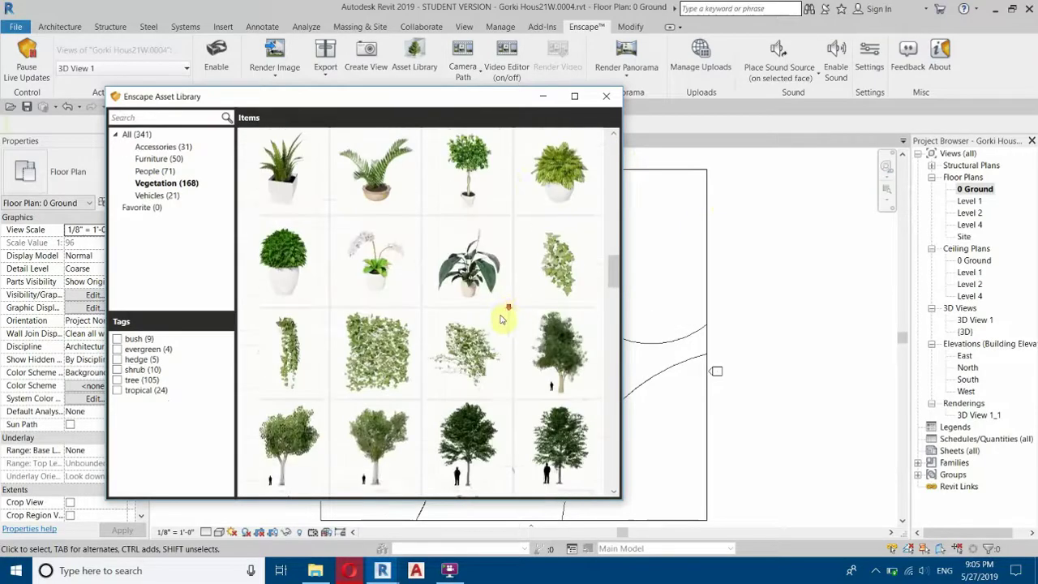
drag(617, 331, 614, 415)
mouse_move(271, 377)
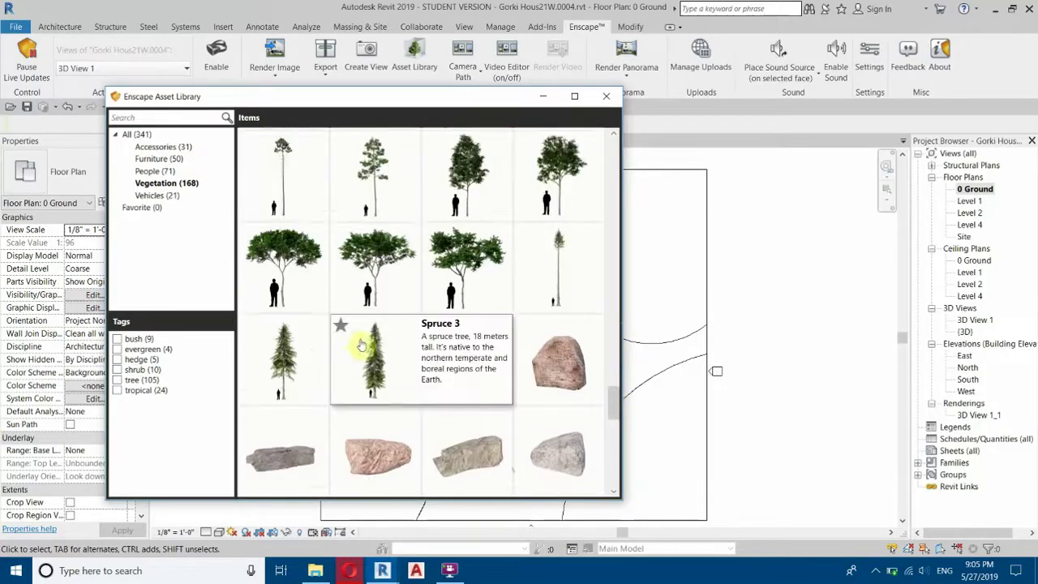
Place Spruce 2 trees around the house on the lawn areas along the site's edges.
click(275, 369)
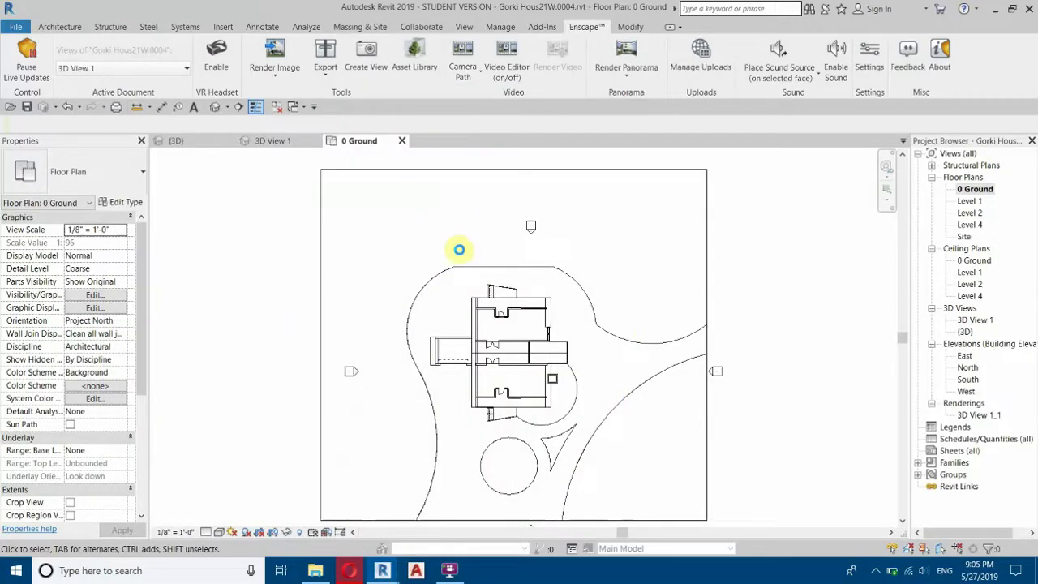
click(381, 211)
click(354, 305)
click(355, 379)
click(355, 465)
click(616, 474)
click(669, 459)
click(669, 316)
click(624, 192)
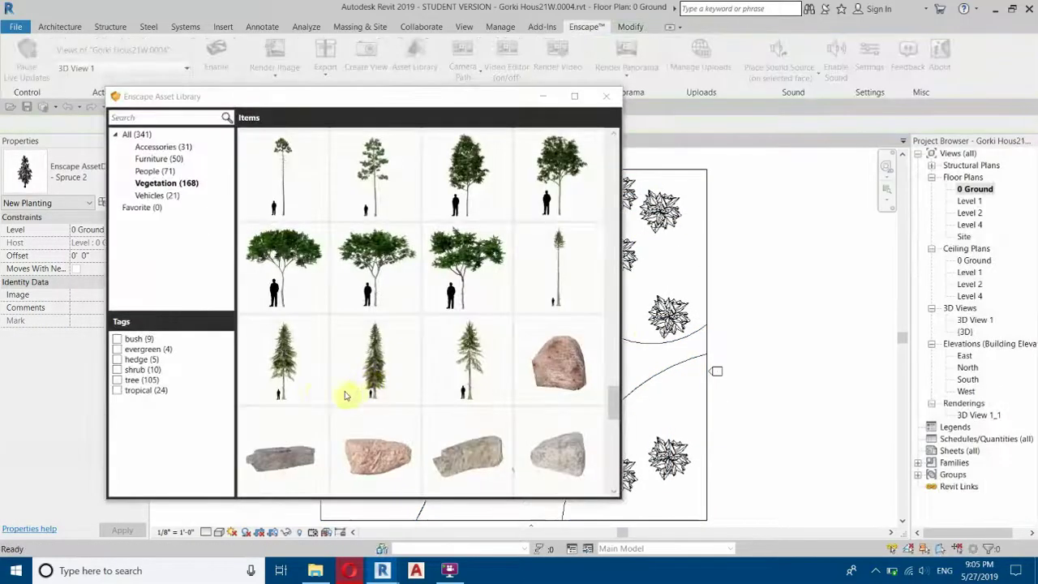
Place Spruce 3 trees in the gaps between the Spruce 2 trees on both sides of the site.
click(398, 399)
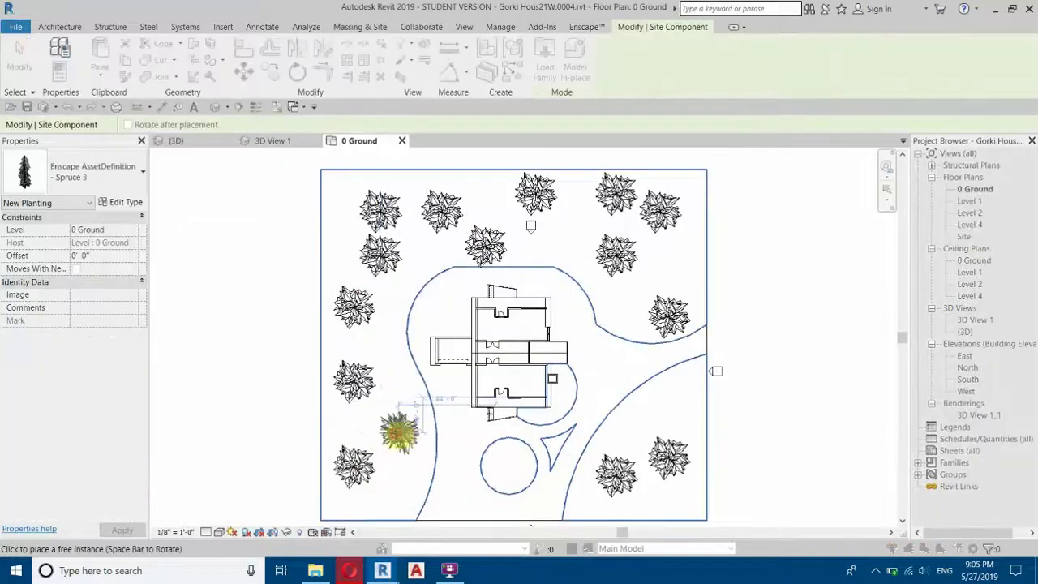
click(380, 341)
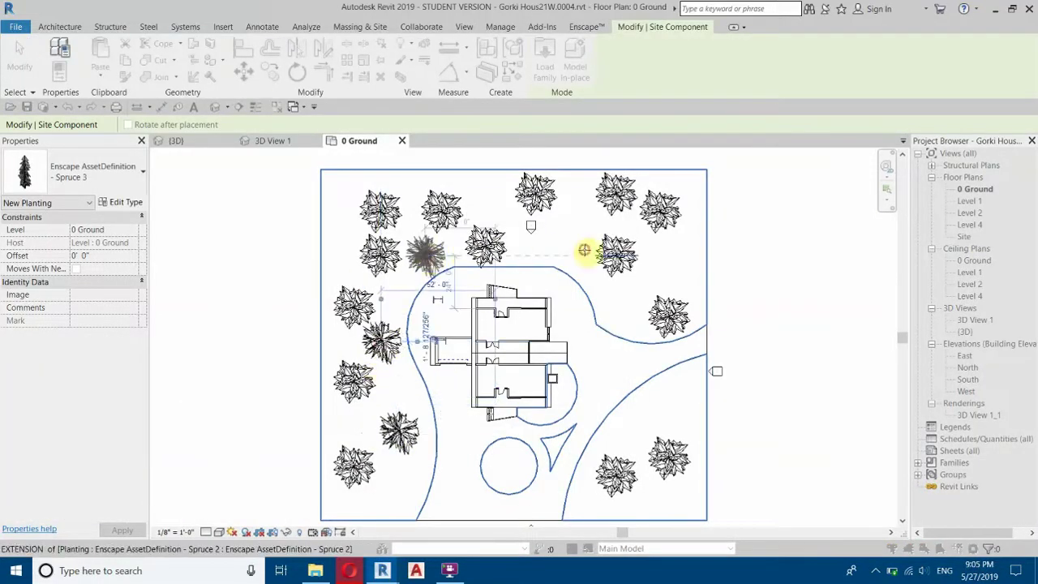
click(667, 263)
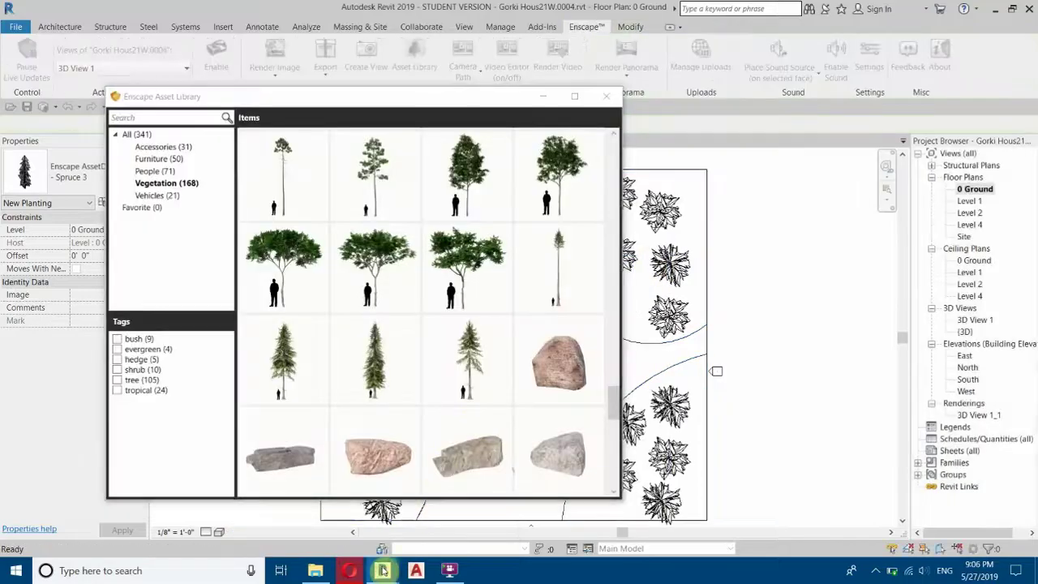
Switch to the Enscape window and turn and move the camera to examine the house among the new spruces.
mouse_move(383, 570)
click(308, 511)
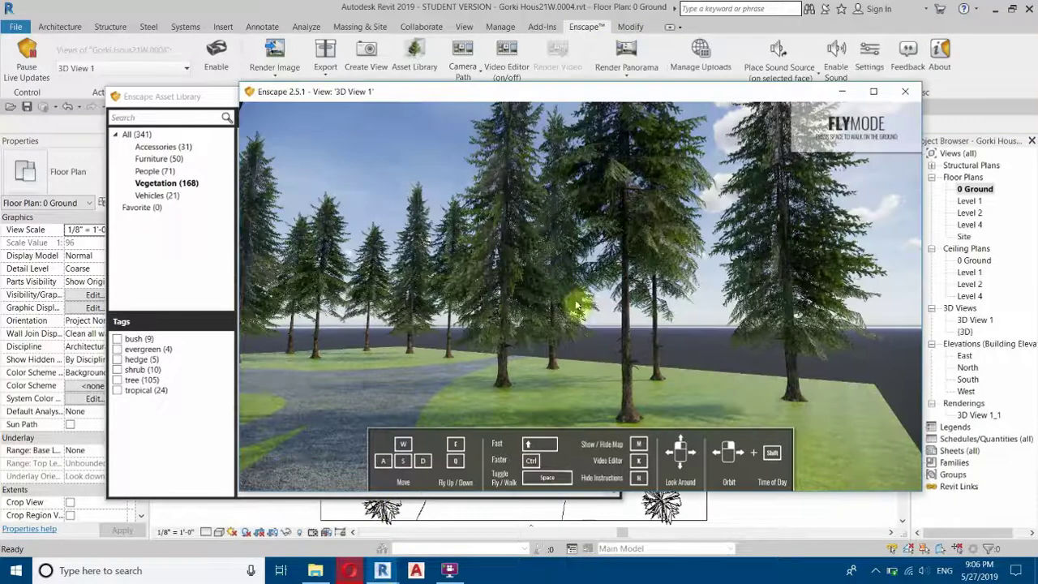
drag(564, 296, 389, 333)
key(w)
key(s)
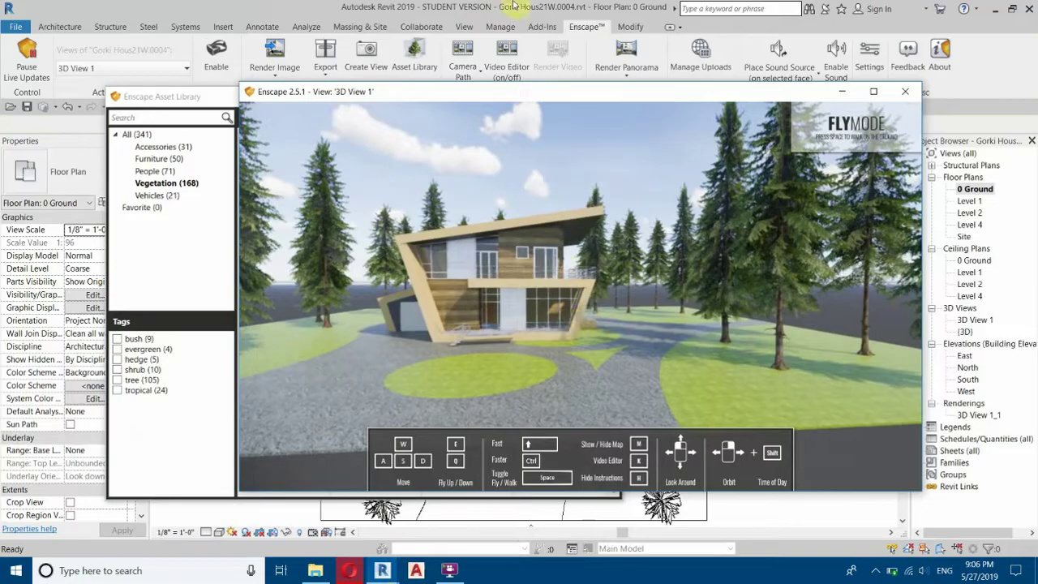
Return to Revit, close the asset library, and copy all Spruce 2 trees visible in the plan slightly toward the northwest.
click(265, 8)
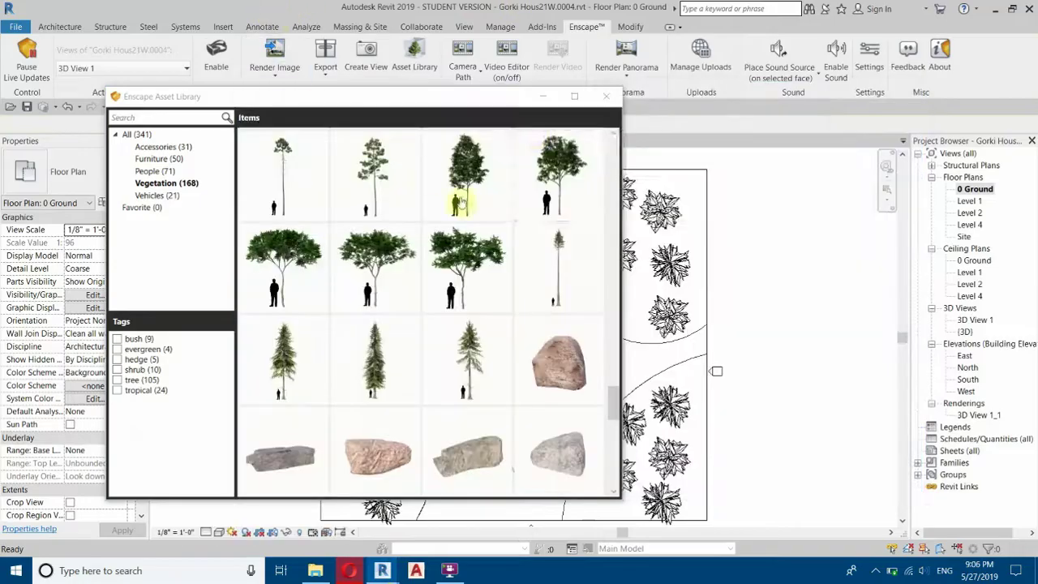
click(611, 109)
right_click(661, 212)
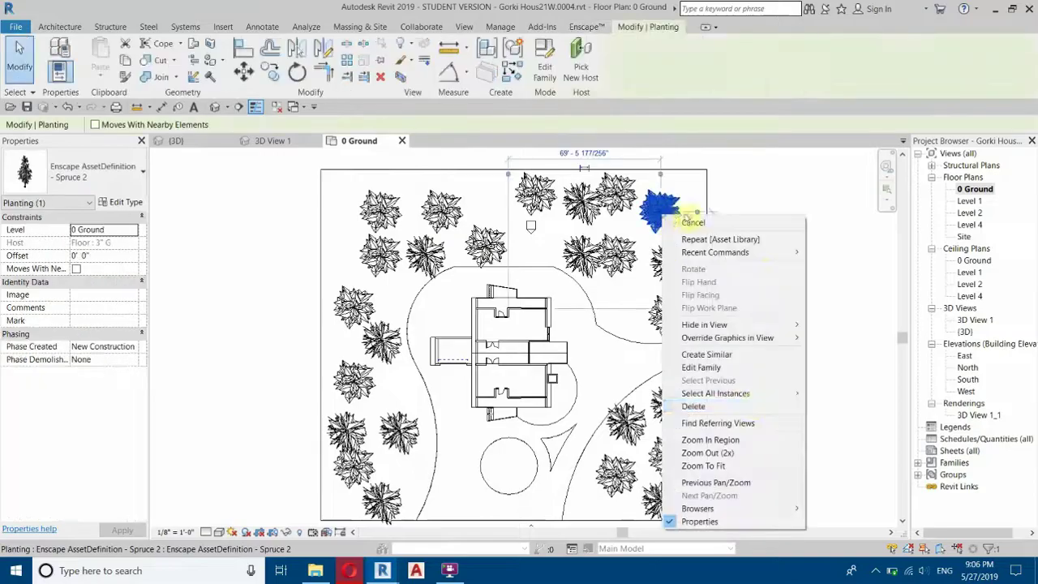
click(753, 393)
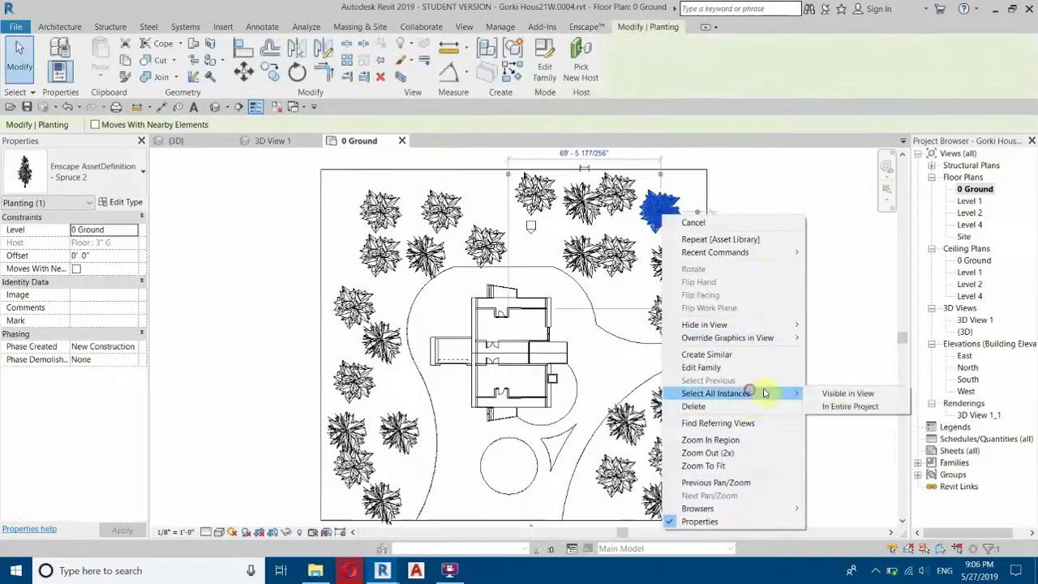
click(844, 394)
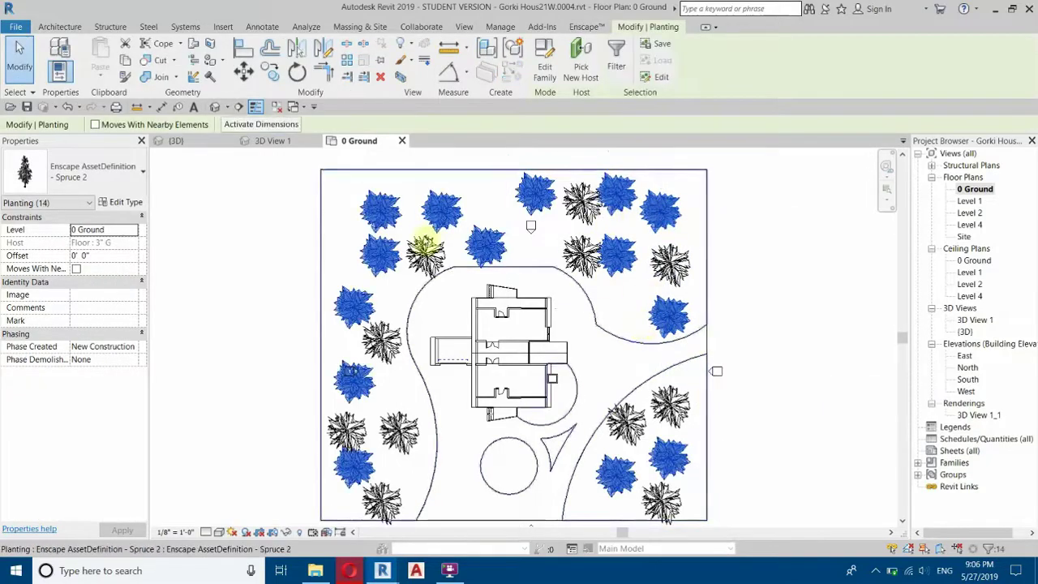
click(270, 73)
click(385, 213)
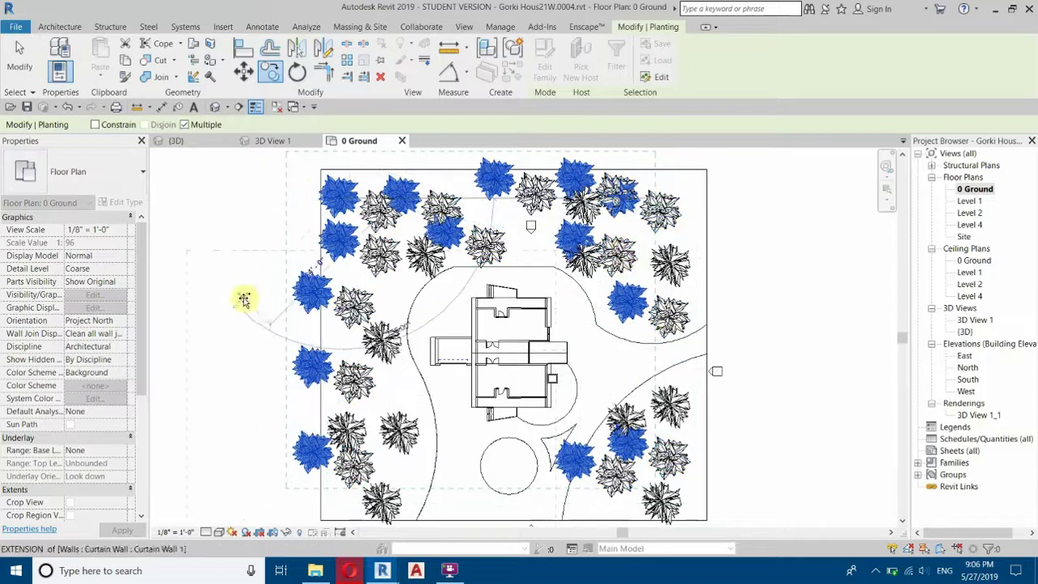
right_click(328, 244)
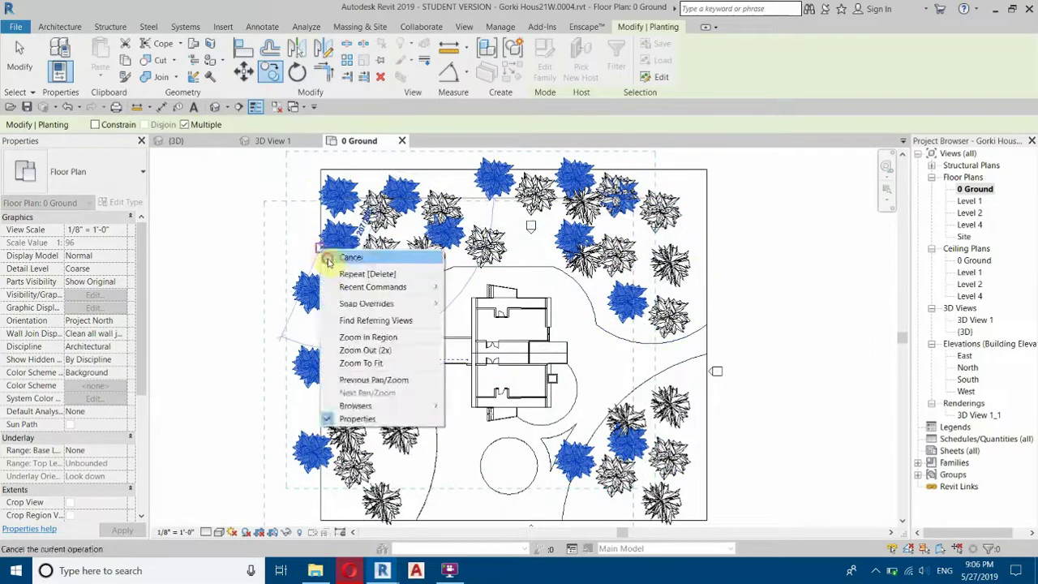
click(339, 268)
right_click(230, 236)
click(248, 252)
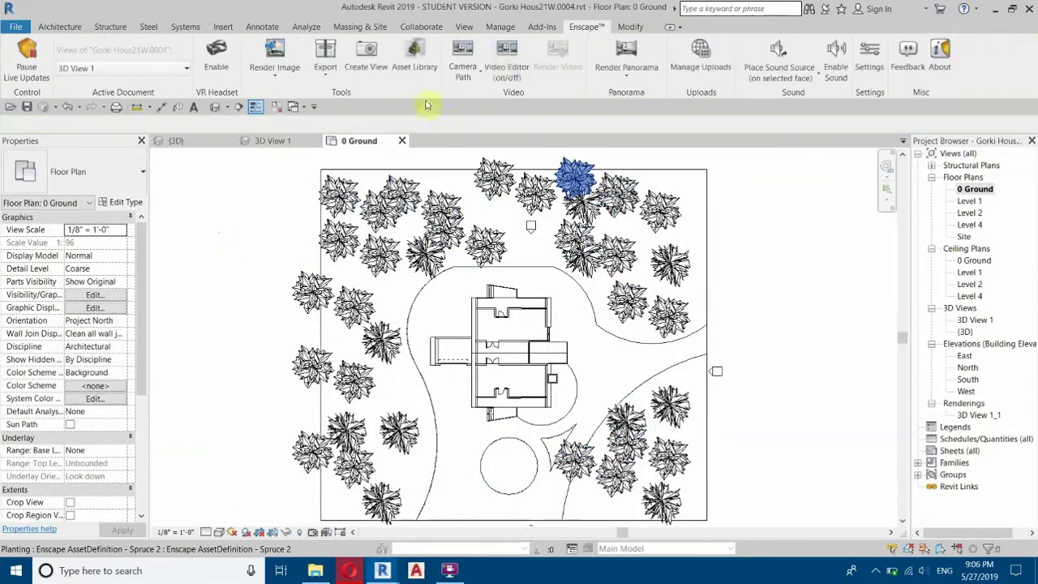
Delete the Spruce 2 copy on the driveway southeast of the house and the three copies on the site's west boundary.
click(630, 27)
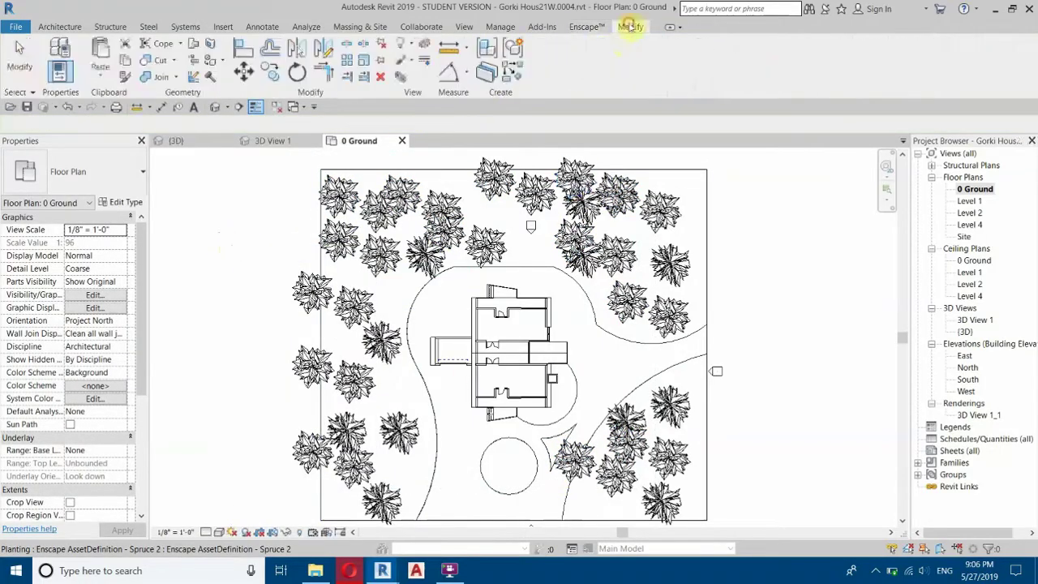
click(382, 76)
click(569, 461)
click(382, 78)
click(208, 345)
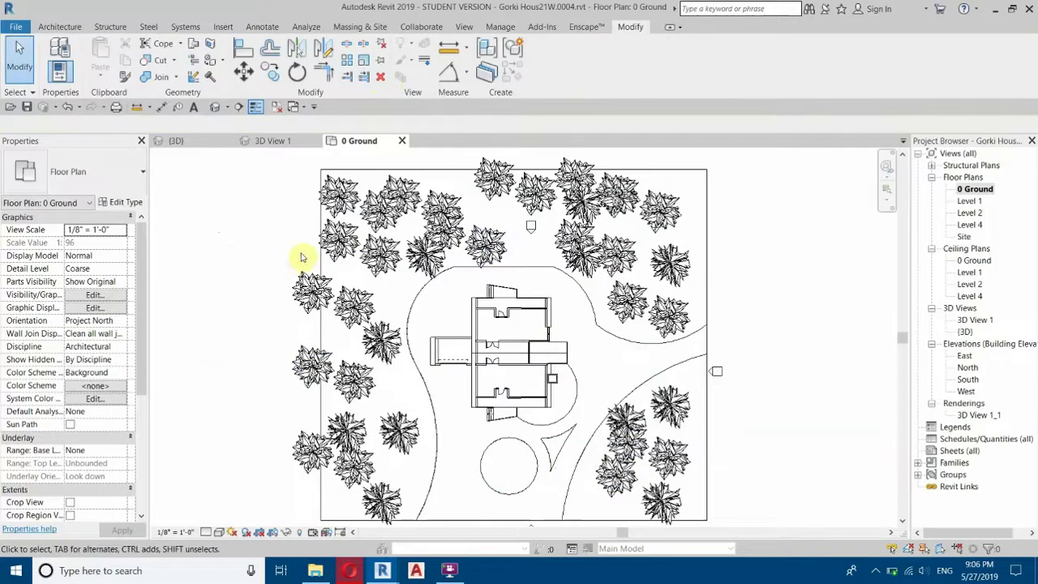
drag(258, 475, 258, 472)
click(380, 77)
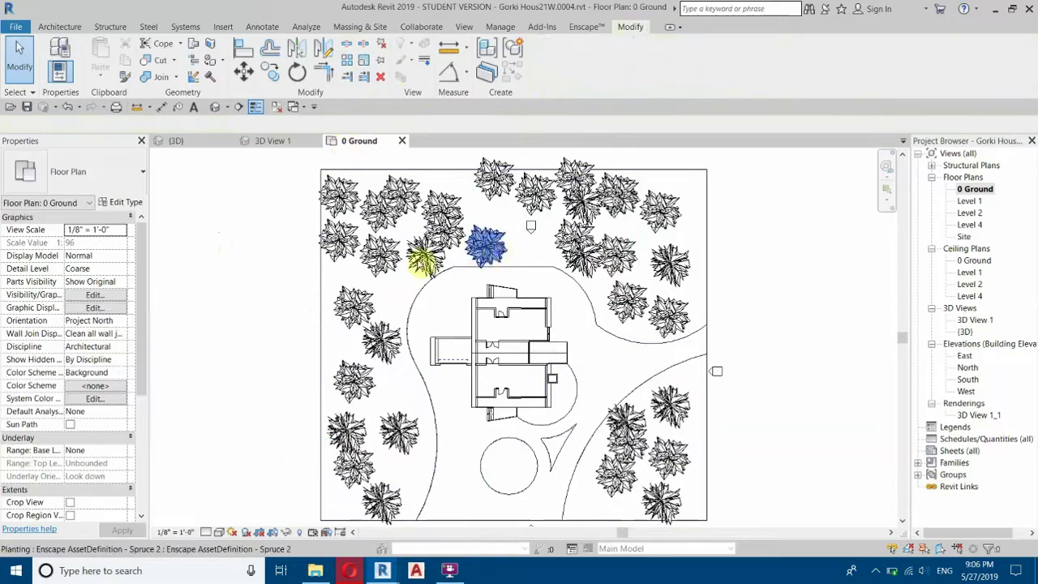
Copy all Spruce 3 trees visible in the plan twice, once toward the west and once toward the east.
right_click(426, 243)
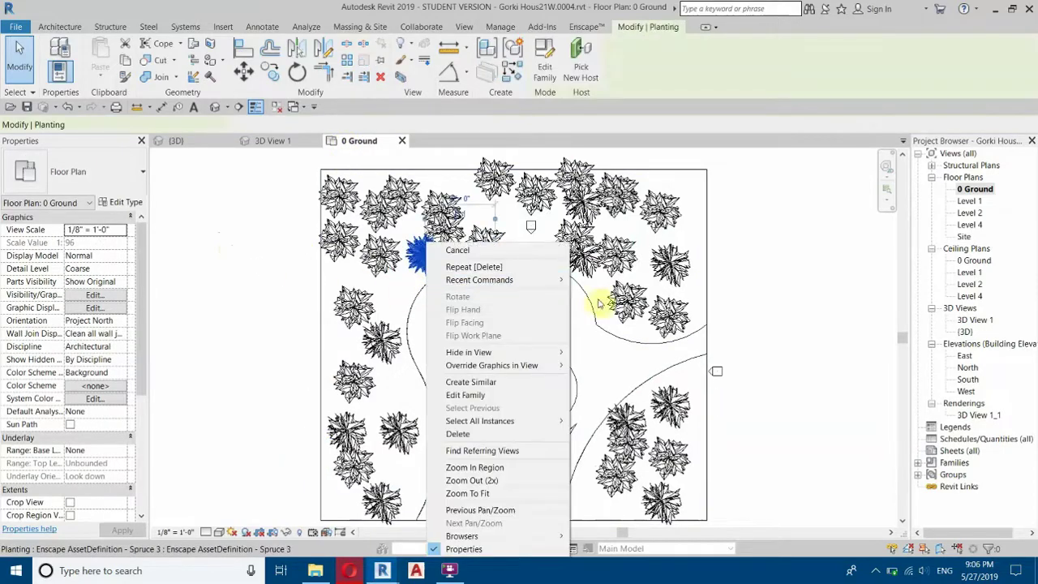
click(577, 421)
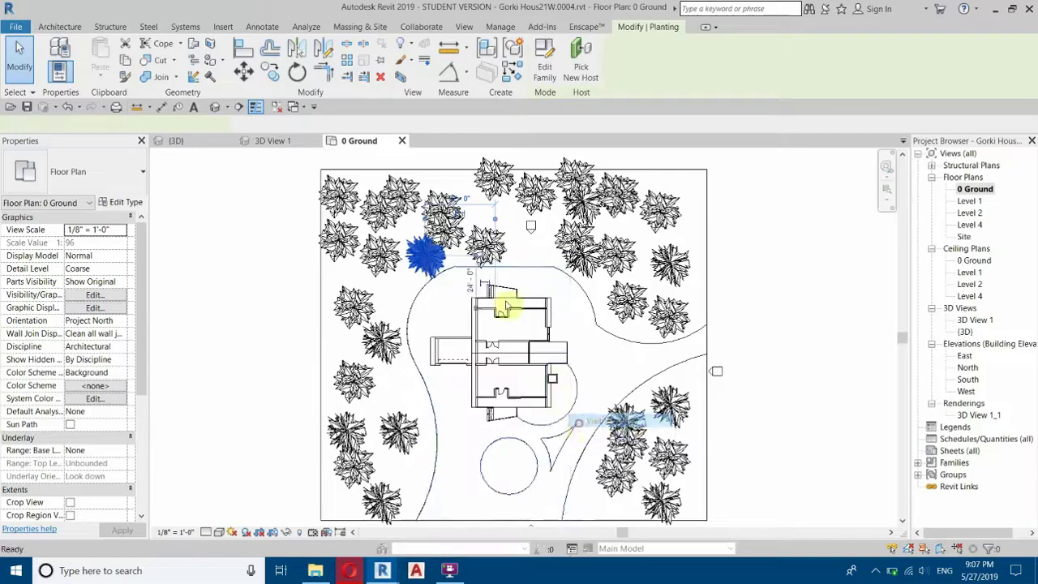
click(270, 72)
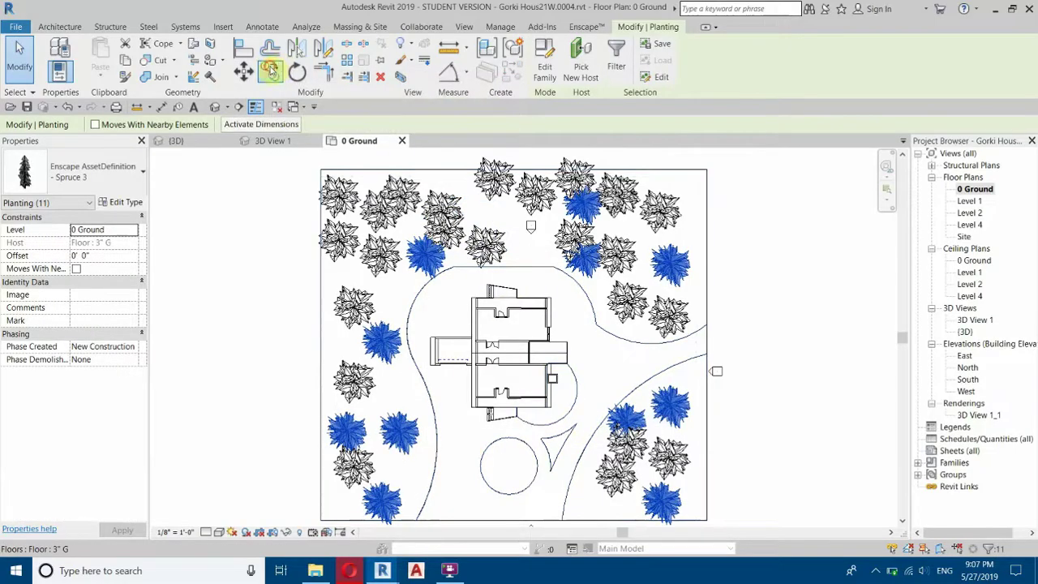
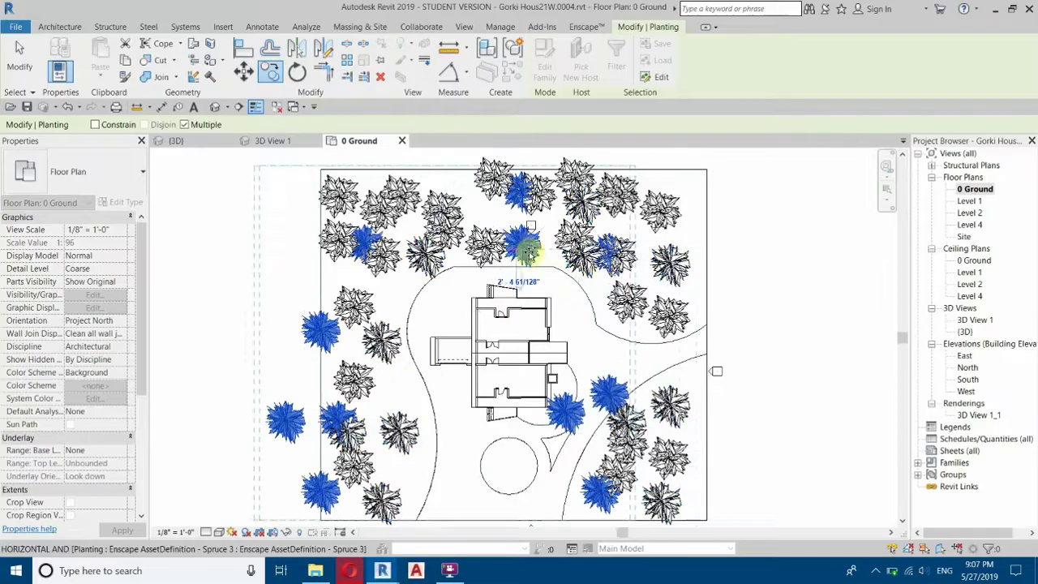
click(697, 212)
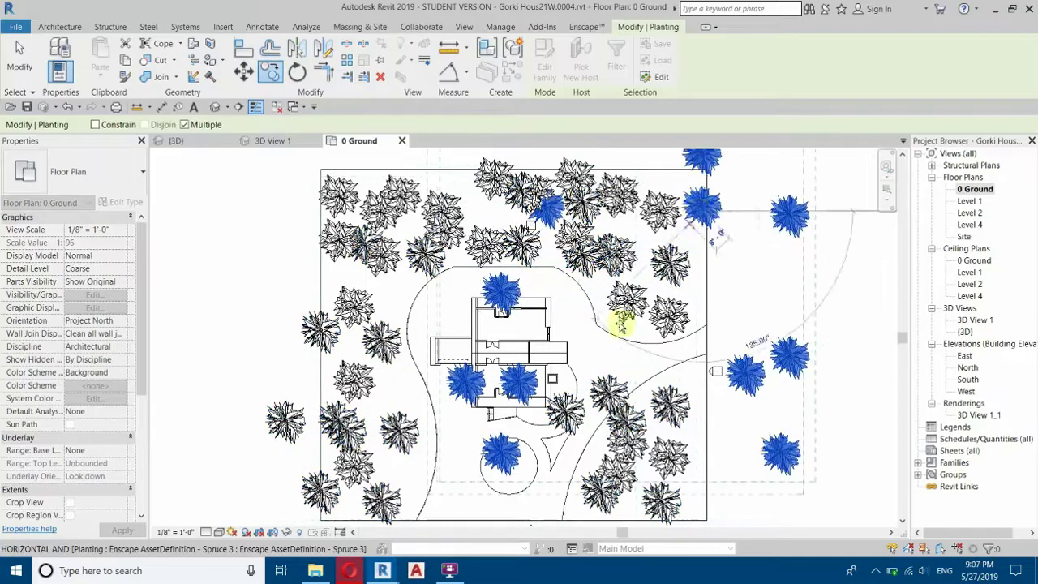
key(Escape)
Delete the Spruce 3 copies that fall outside the site's east, north and west boundaries.
click(289, 424)
ctrl+click(316, 492)
ctrl+drag(827, 494, 733, 206)
click(380, 76)
click(712, 163)
click(381, 76)
click(285, 421)
click(380, 76)
Move the two Spruce 3 copies on the west boundary inward onto the lawn.
click(320, 332)
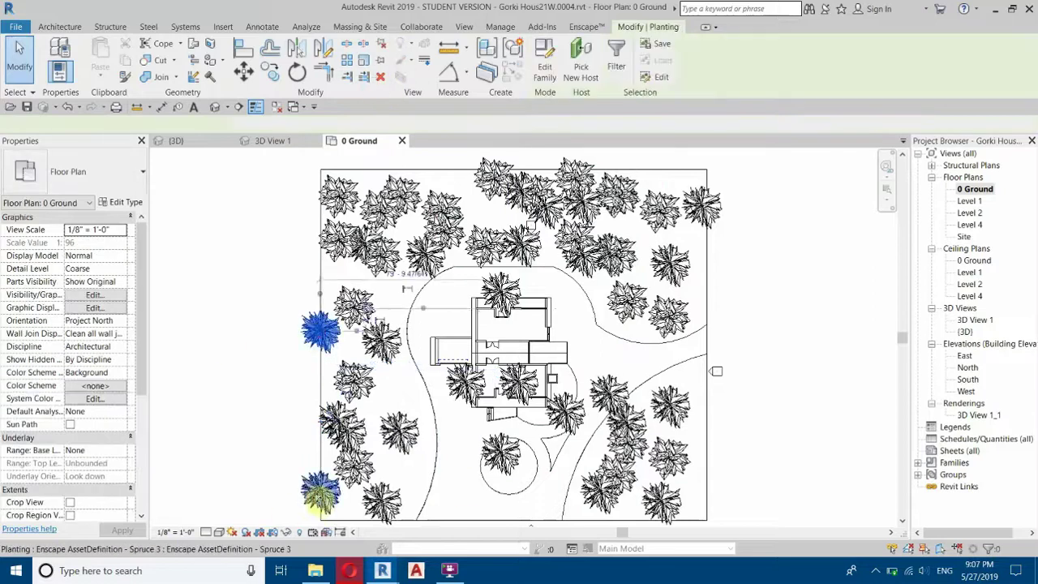
ctrl+click(320, 495)
drag(320, 495, 350, 494)
click(228, 330)
Delete the Spruce 3 copies covering the house, the circular bed and the driveway east of the house.
click(499, 295)
ctrl+click(464, 388)
ctrl+click(566, 412)
ctrl+click(508, 454)
ctrl+click(519, 382)
key(Delete)
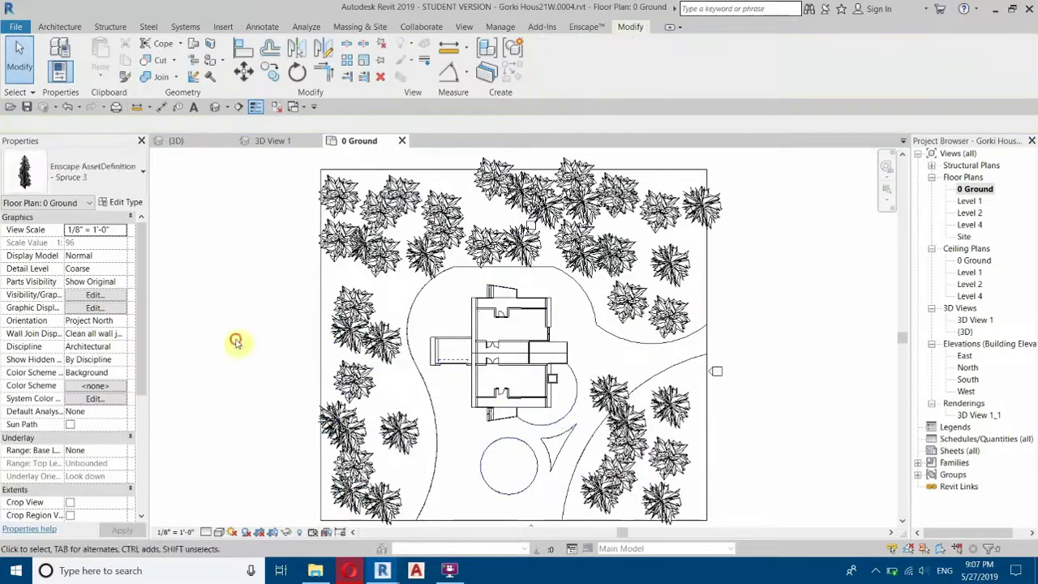
middle_drag(608, 392, 422, 374)
click(421, 374)
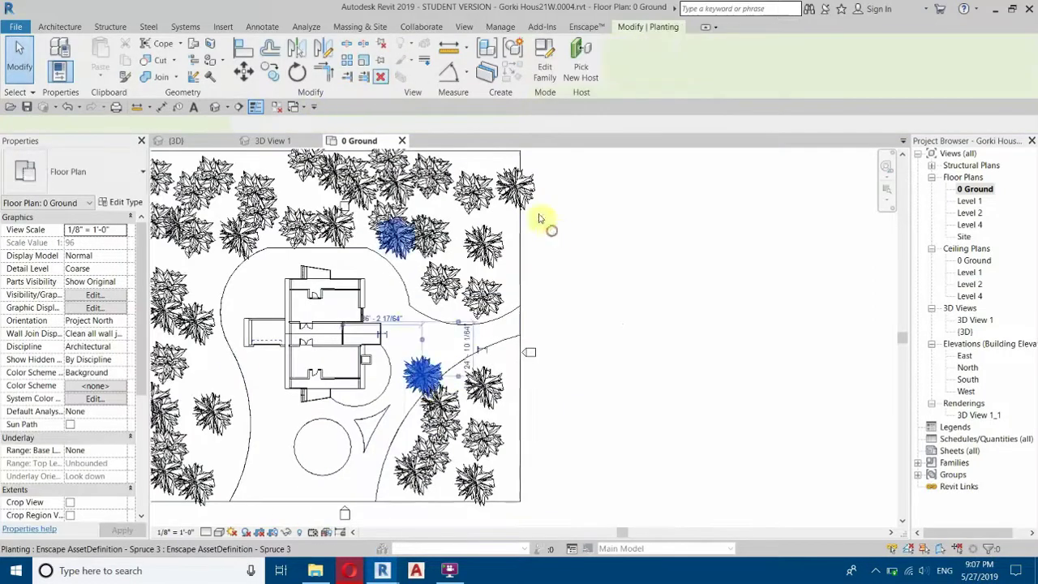
key(Delete)
Switch to the Enscape window and fly close to the driveway to examine its gravel surface.
mouse_move(381, 571)
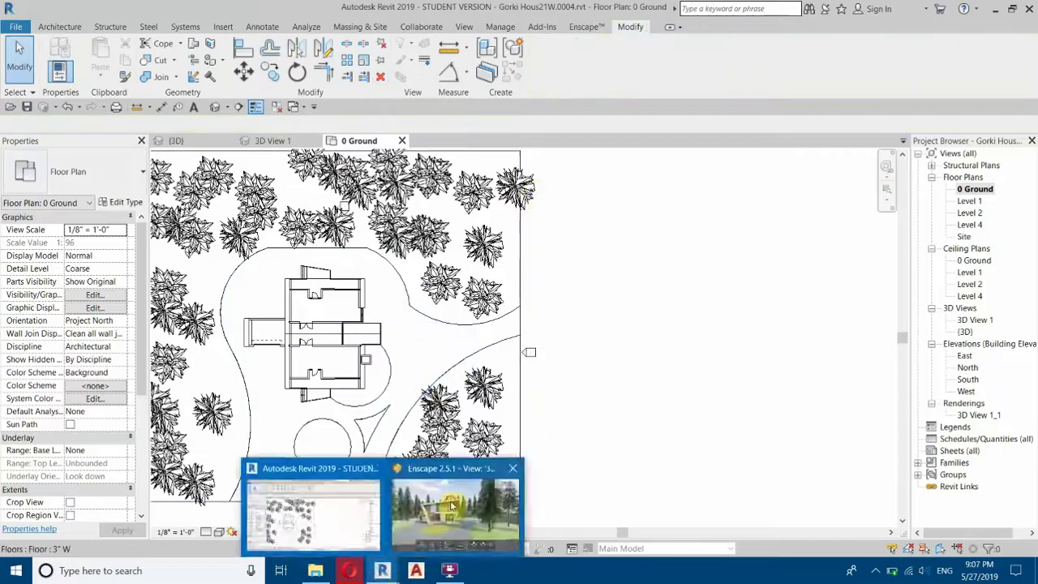
click(457, 511)
key(w)
key(w)
drag(616, 293, 722, 263)
drag(389, 296, 347, 339)
drag(487, 284, 527, 339)
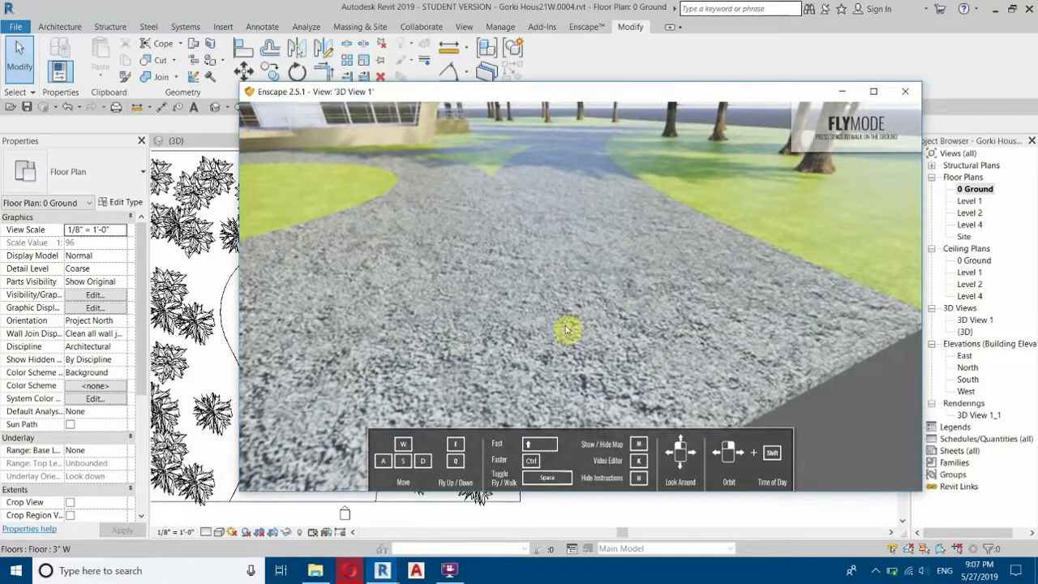
double_click(475, 378)
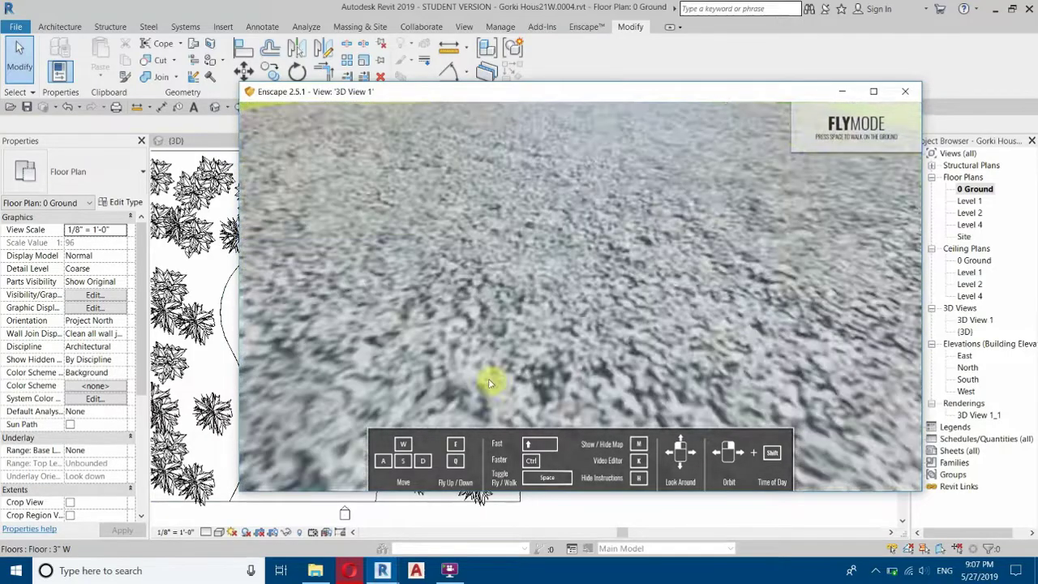
drag(547, 346, 511, 323)
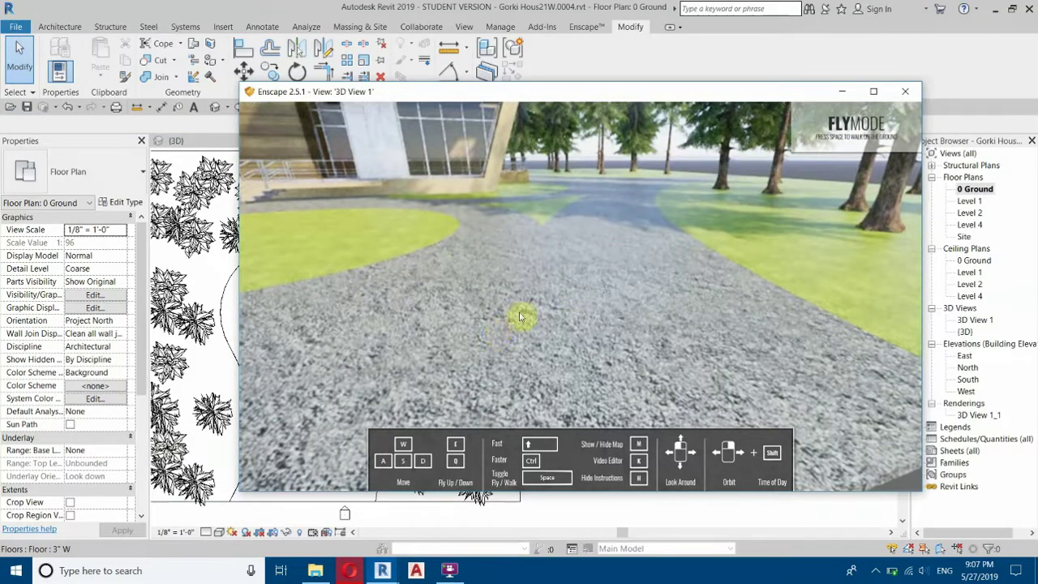
Return to Revit and open the appearance settings of Default New Material in the Material Browser.
click(556, 7)
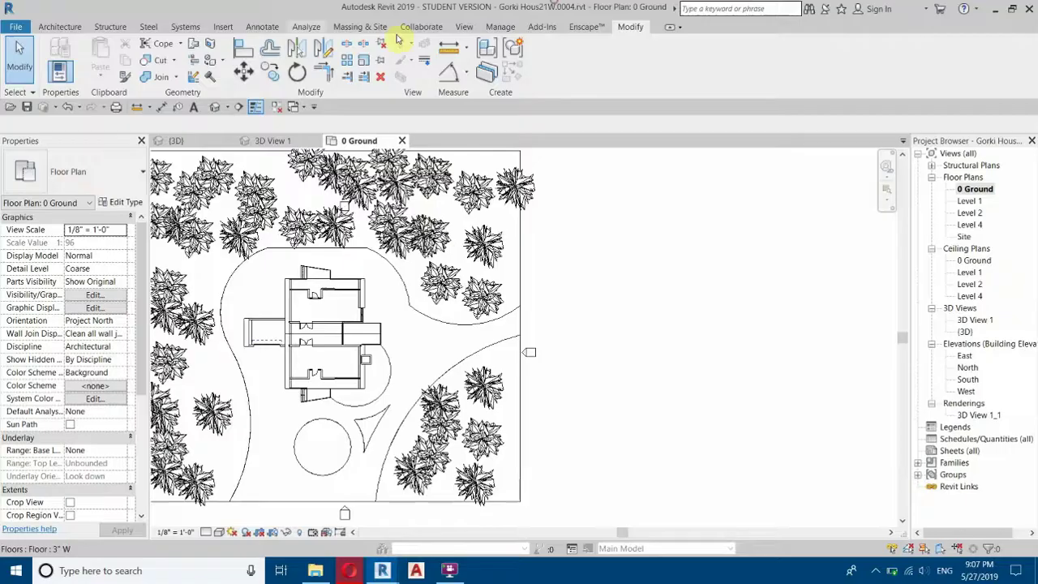
click(490, 29)
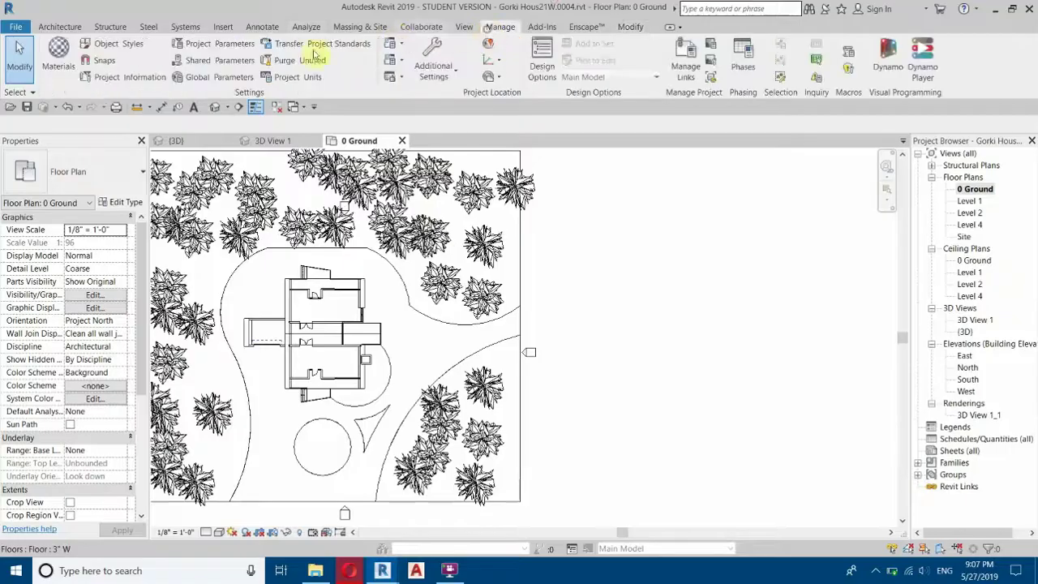
click(58, 62)
drag(347, 113, 349, 158)
scroll(151, 197, up, 3)
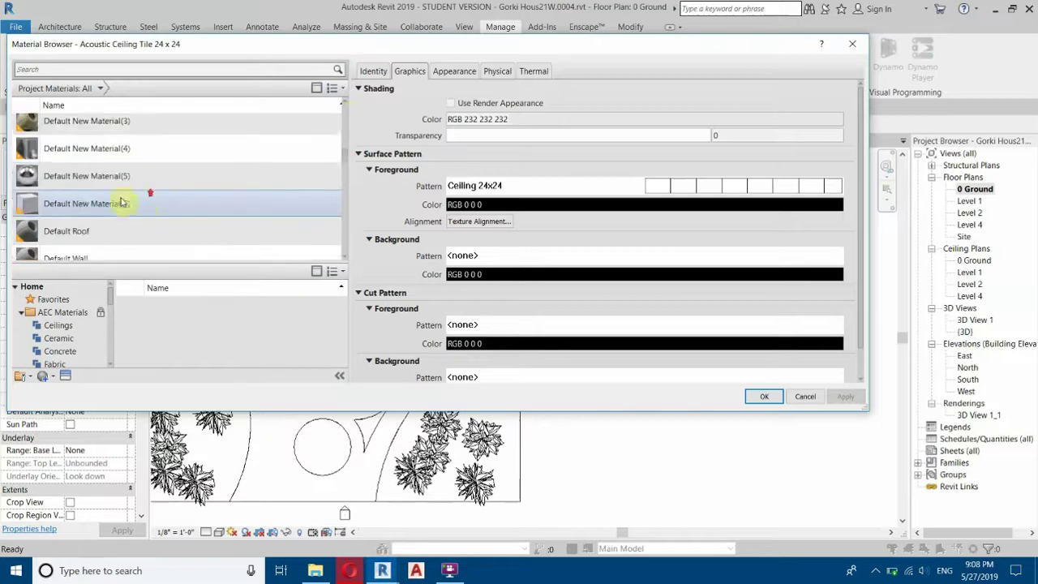
click(83, 210)
click(442, 72)
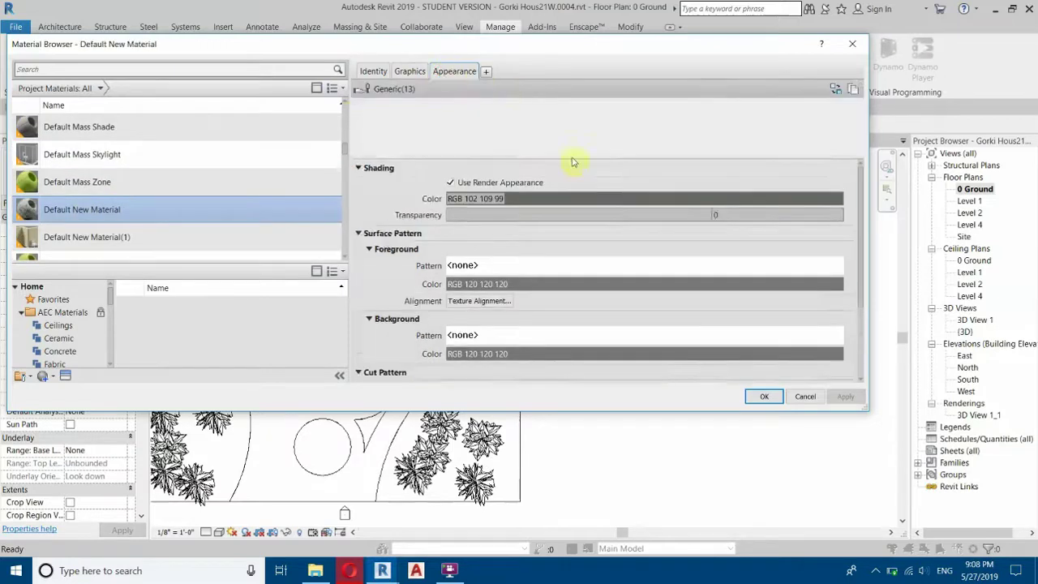
scroll(365, 276, down, 1)
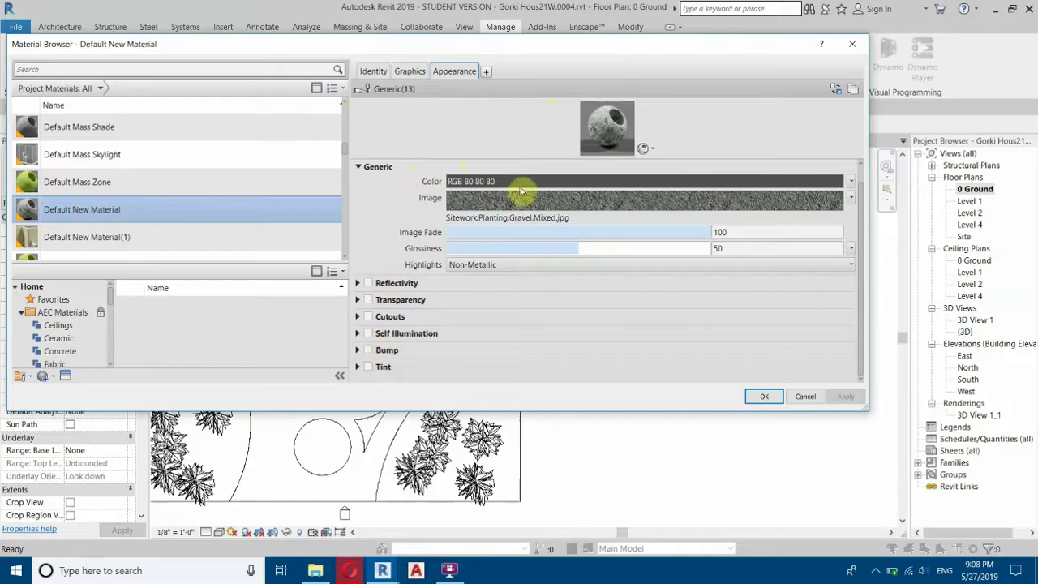
Enable Bump for Default New Material and assign Sitework.Planting.Gravel.Mixed.jpg from the Fut Tut folder as its bump image.
click(367, 351)
click(600, 326)
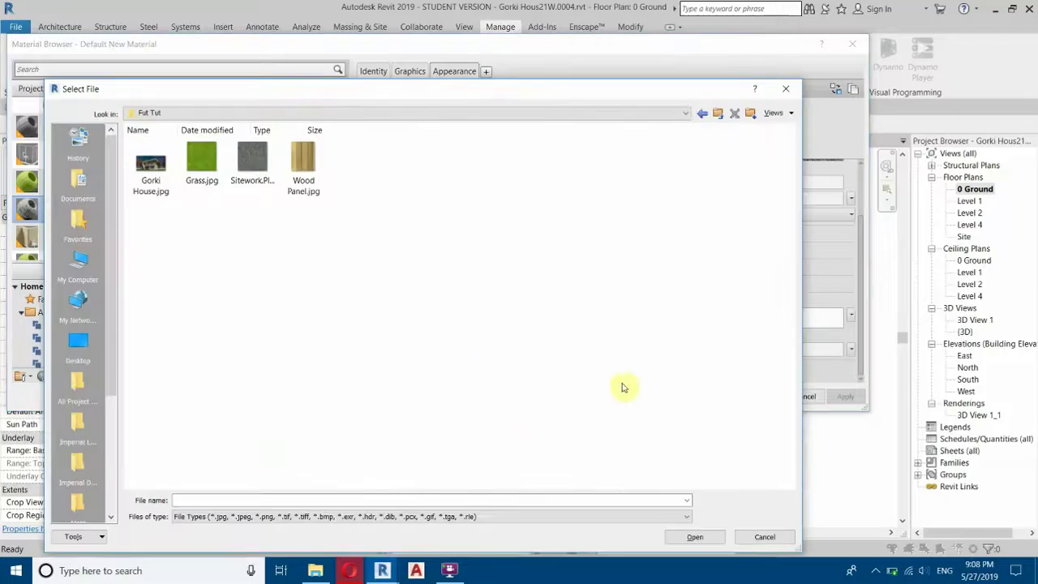
drag(118, 89, 194, 43)
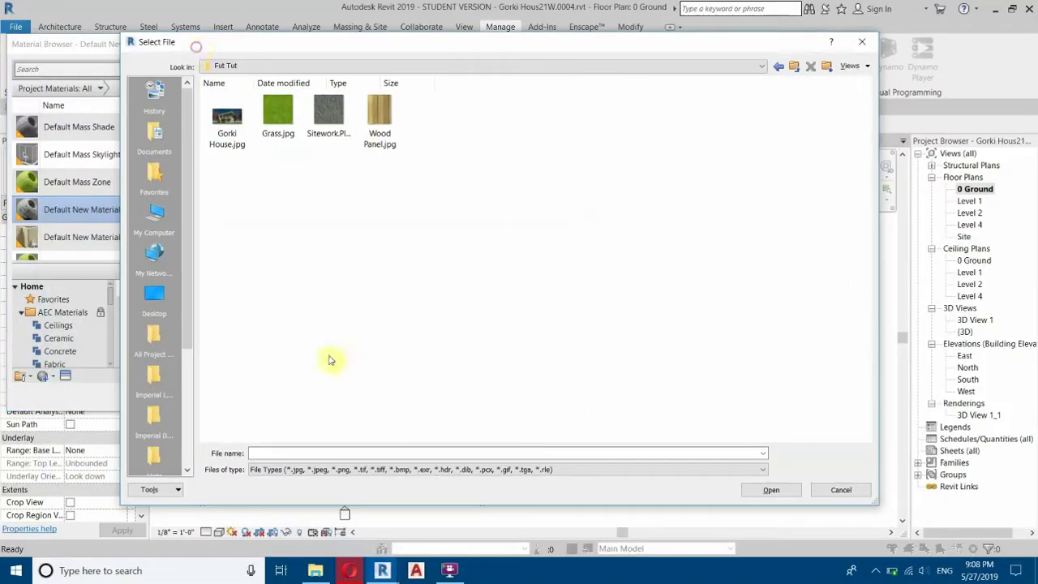
right_click(391, 255)
mouse_move(417, 261)
click(607, 268)
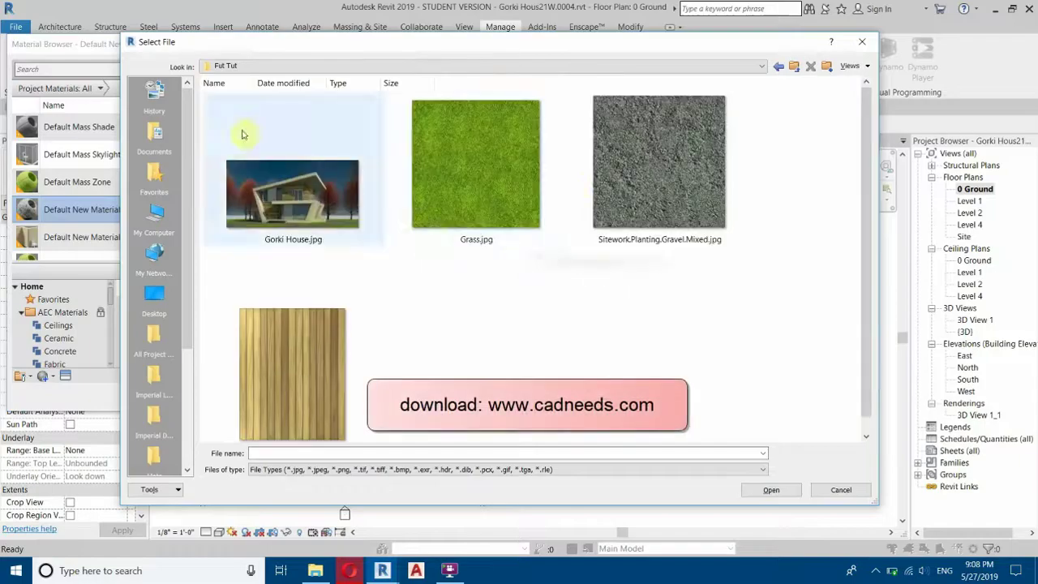
scroll(354, 354, down, 1)
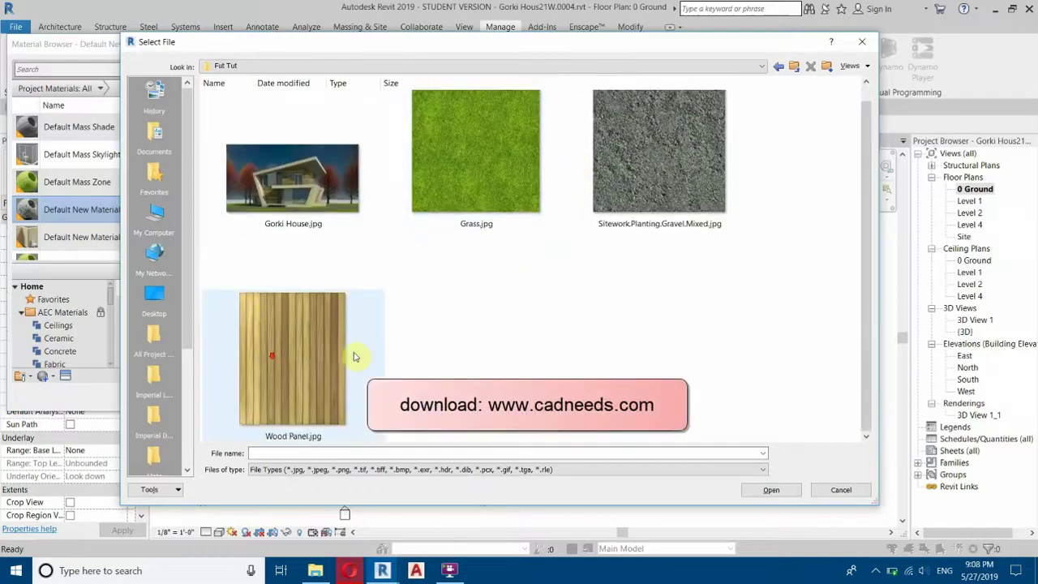
click(669, 199)
drag(599, 41, 468, 118)
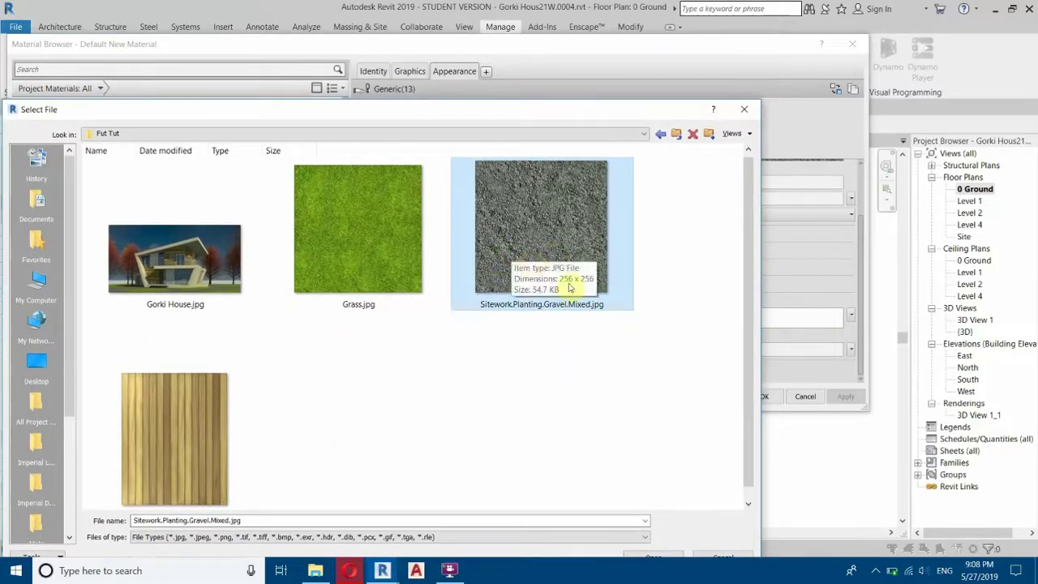
drag(607, 108, 592, 7)
click(640, 478)
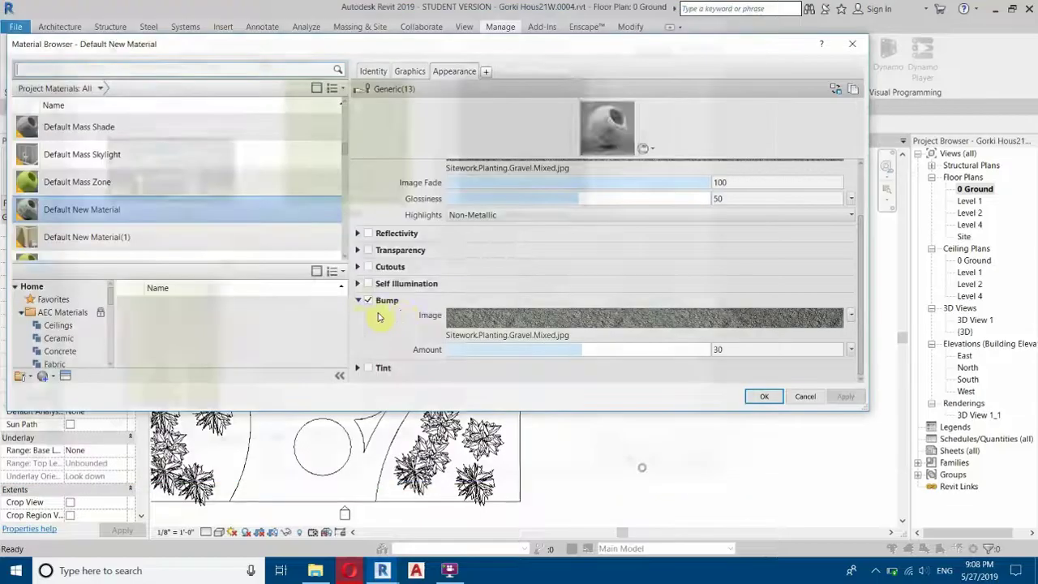
Check the main gravel image's sample size and set the bump image's sample size to 7' to match.
scroll(392, 192, up, 1)
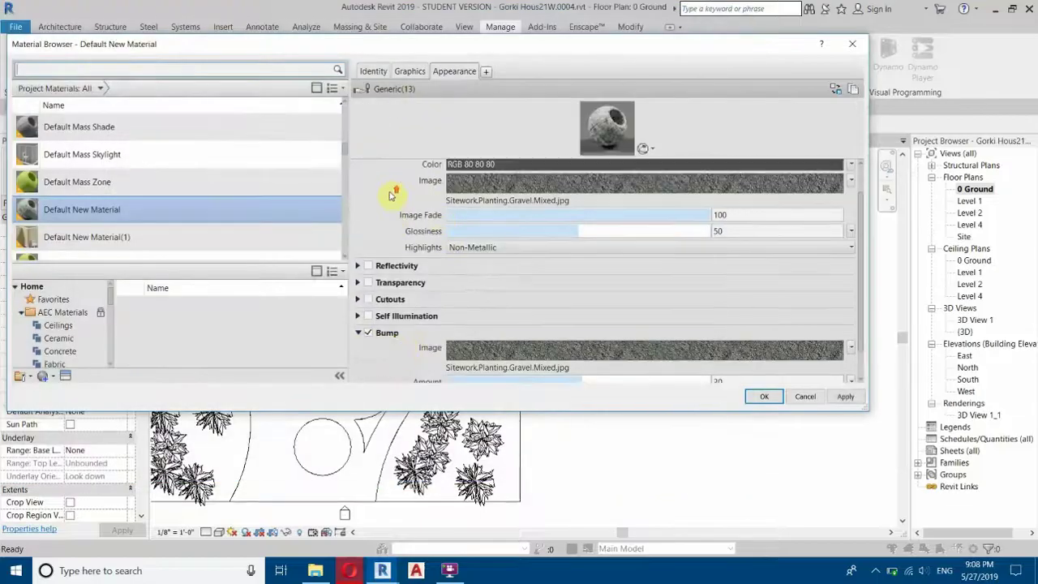
click(481, 183)
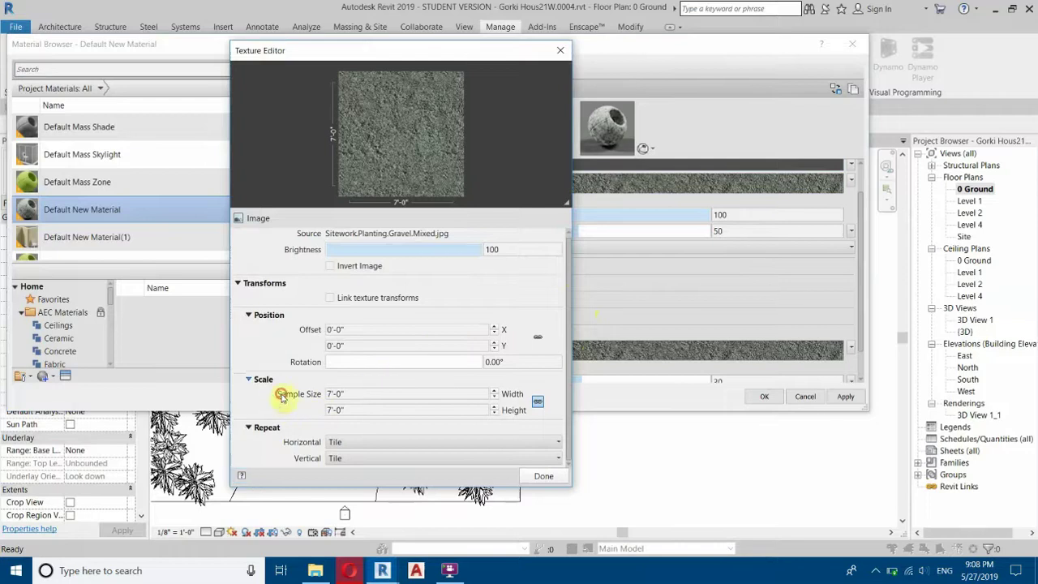
double_click(346, 393)
click(563, 52)
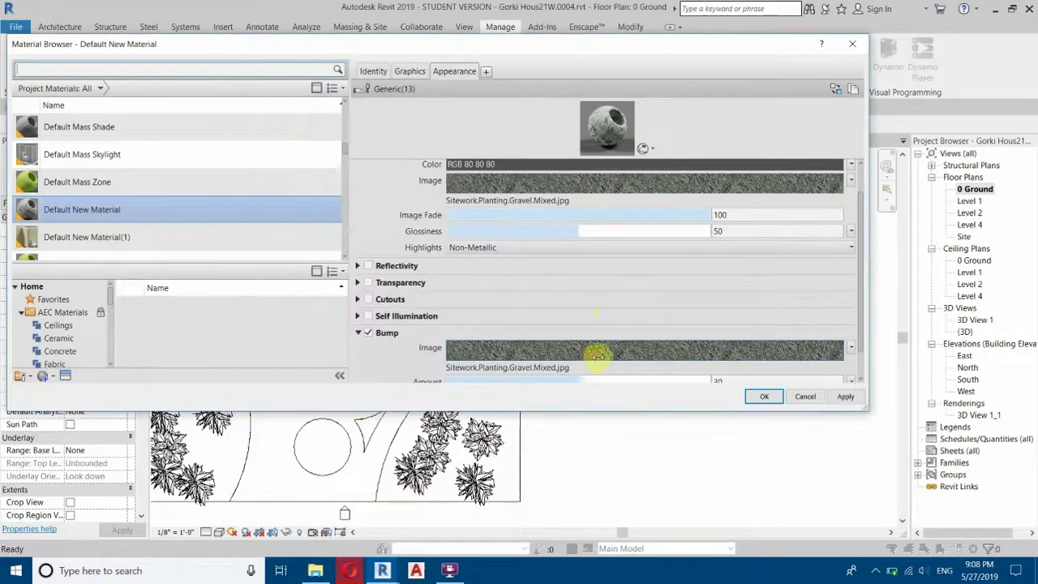
click(592, 357)
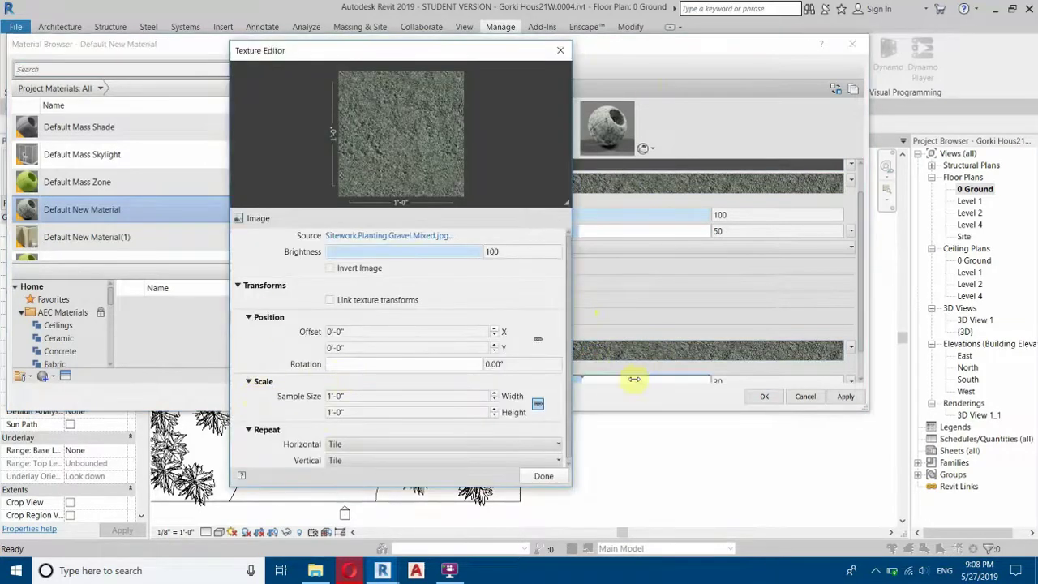
double_click(369, 396)
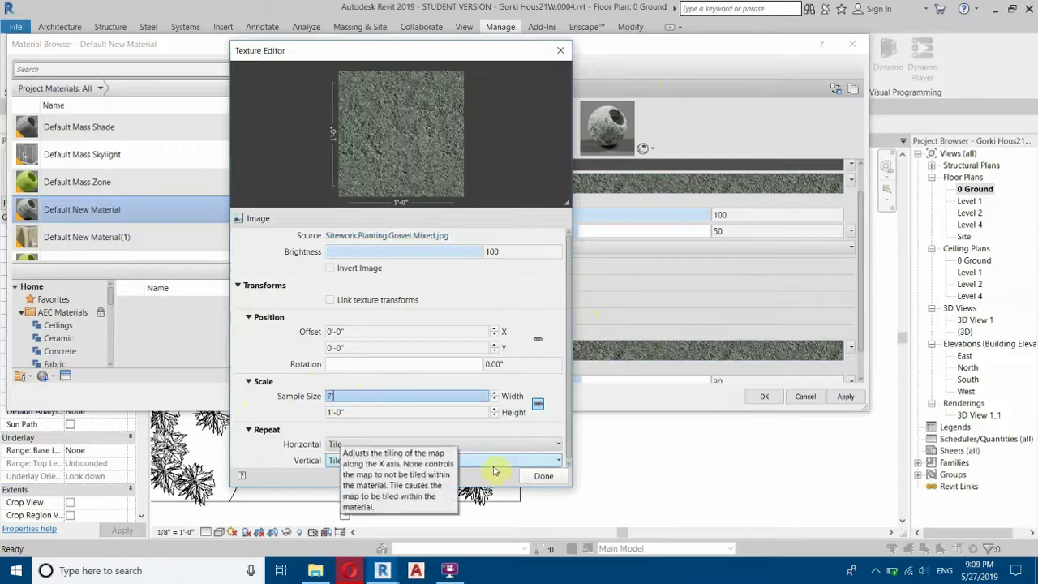
click(543, 476)
Set the gravel material's bump amount to 100 and its glossiness to about 19, and accept the material changes.
scroll(491, 347, down, 1)
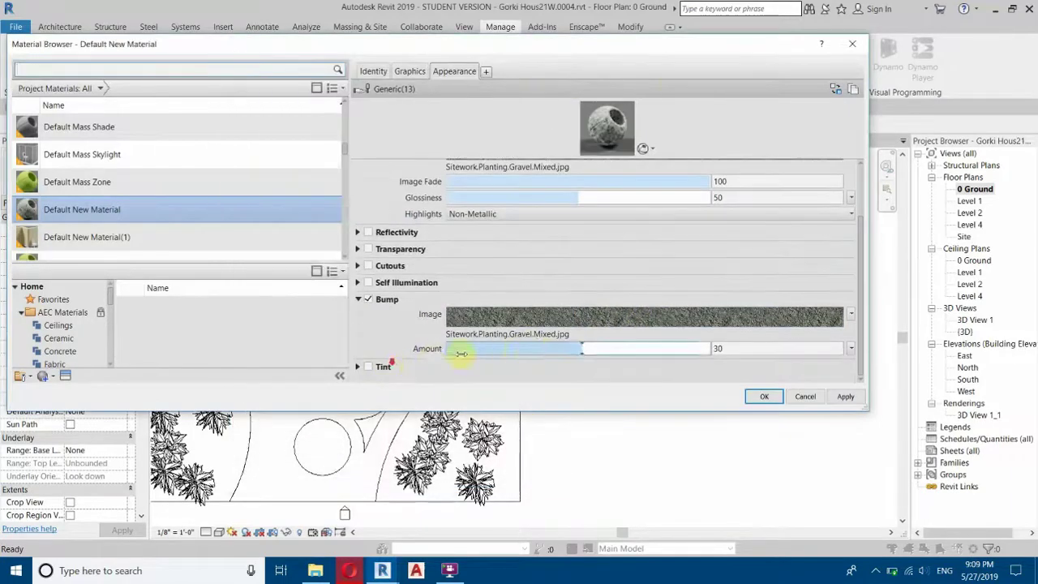
click(724, 347)
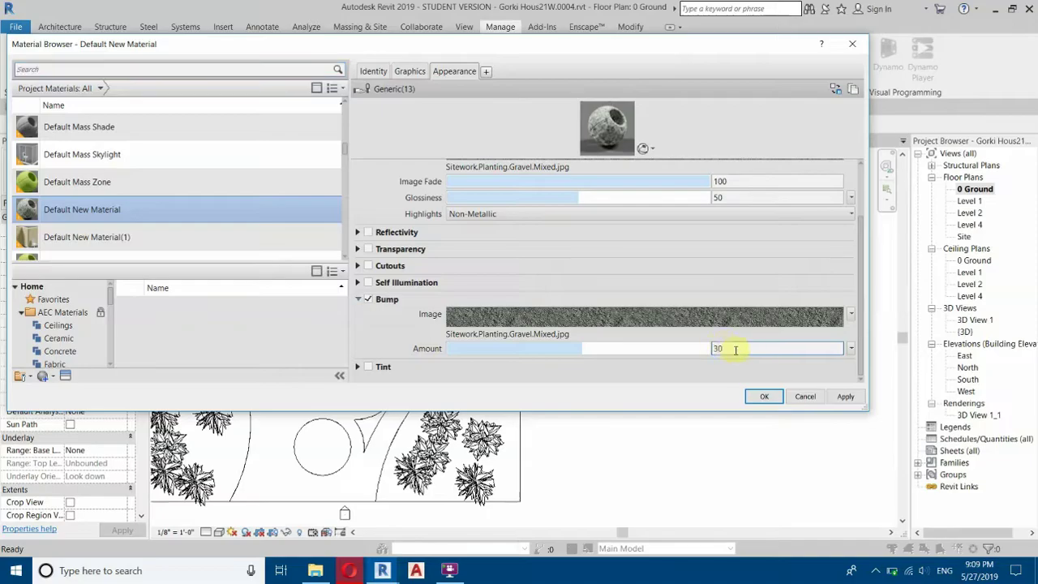
double_click(733, 348)
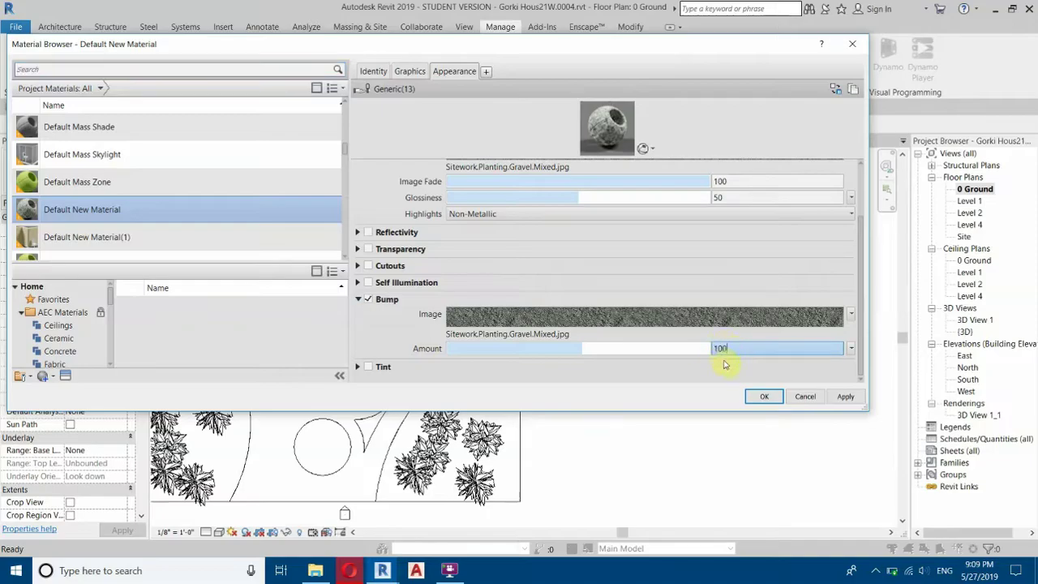
click(418, 339)
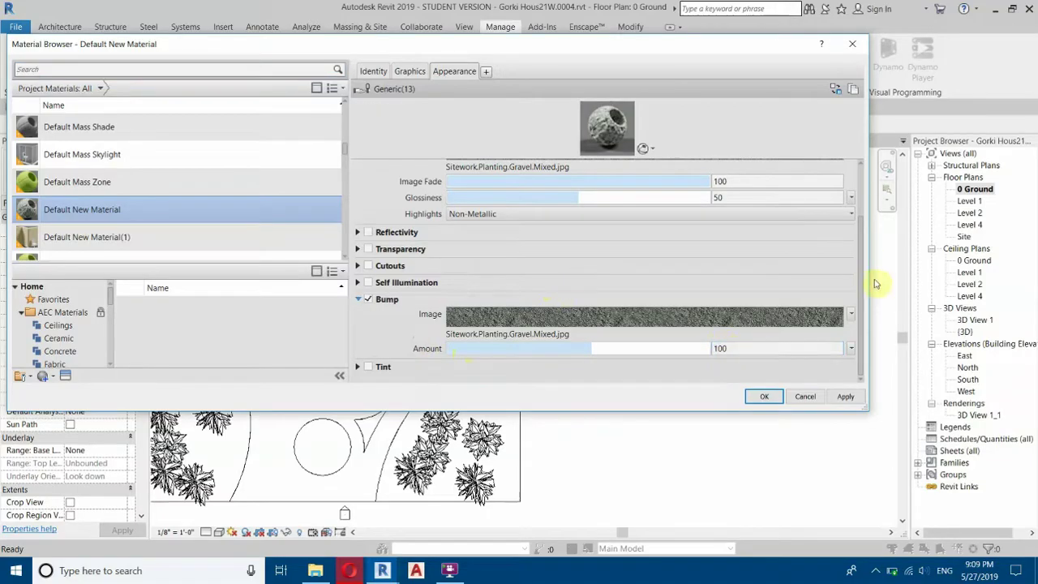
scroll(862, 245, up, 3)
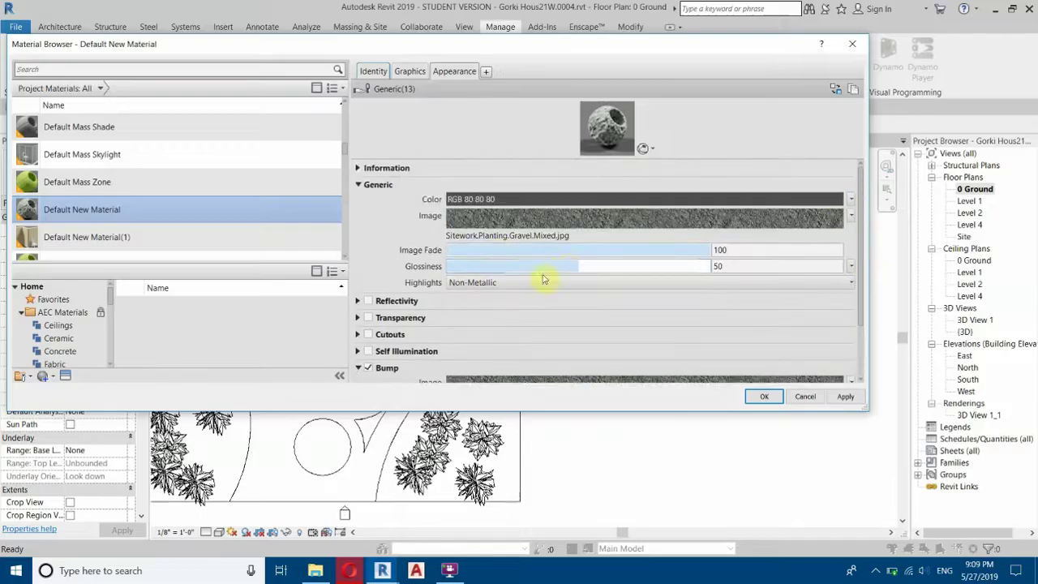
click(570, 265)
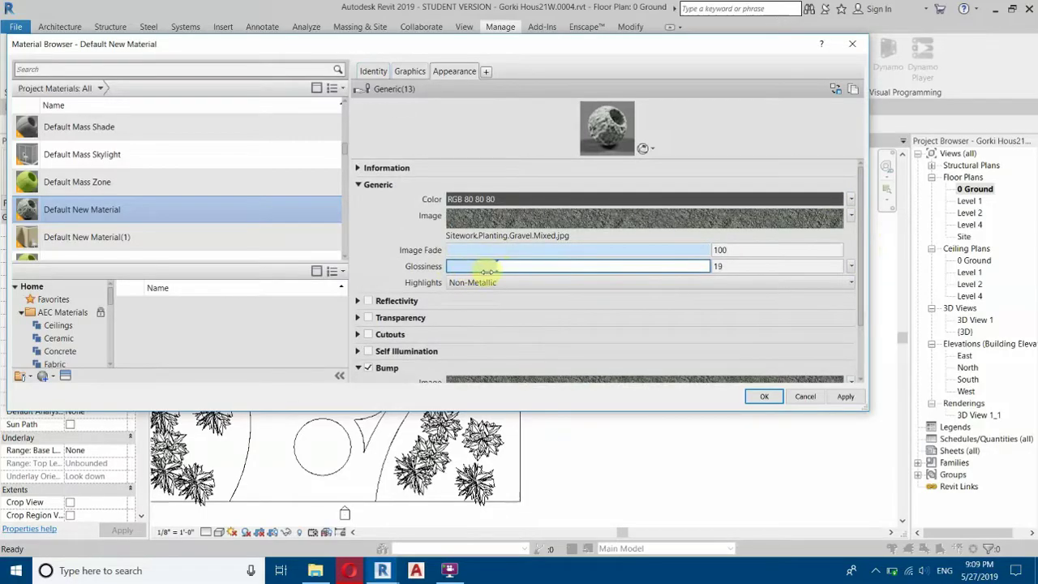
click(756, 401)
Switch to Enscape and look around the driveway, the lawn and the house to examine the updated gravel.
mouse_move(385, 570)
click(308, 496)
mouse_move(581, 297)
mouse_down()
mouse_move(452, 413)
mouse_move(630, 215)
mouse_move(600, 285)
mouse_move(615, 255)
mouse_move(606, 195)
mouse_up()
drag(602, 379, 667, 230)
mouse_move(673, 329)
mouse_down()
mouse_move(522, 351)
mouse_move(656, 340)
mouse_move(548, 365)
mouse_up()
mouse_move(639, 329)
mouse_down()
mouse_move(632, 357)
mouse_move(549, 308)
mouse_move(475, 251)
mouse_move(482, 211)
mouse_move(605, 342)
mouse_up()
drag(560, 261, 614, 262)
click(553, 262)
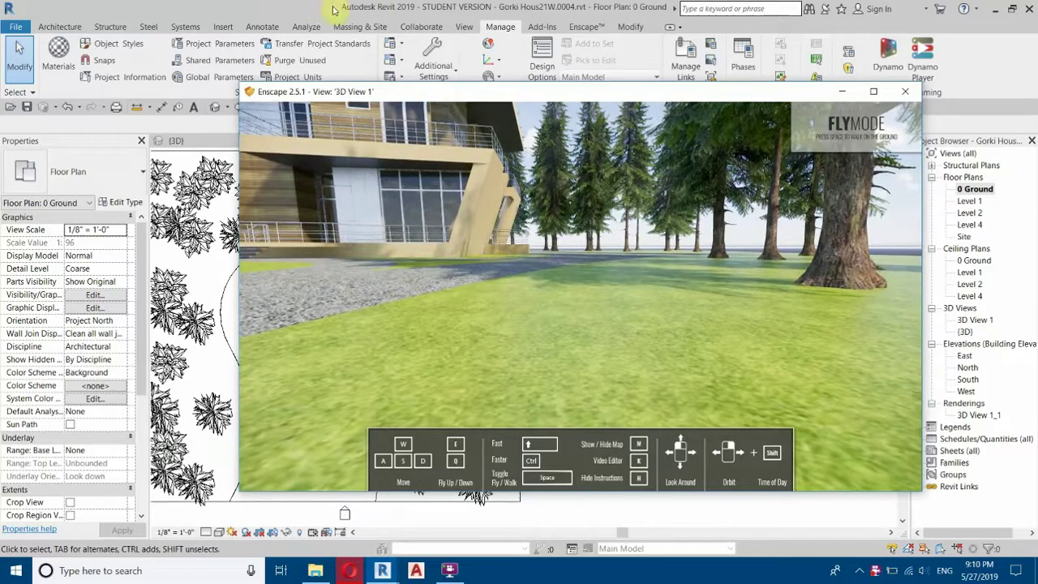
Return to Revit and rename the green Default New Material(2) to Grass in the Material Browser.
click(389, 8)
click(58, 55)
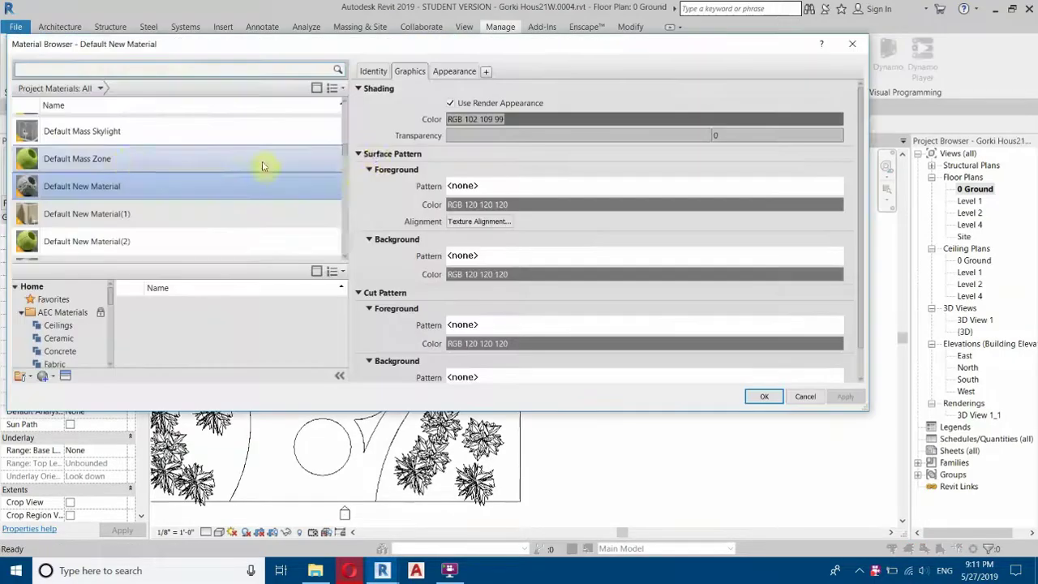
scroll(270, 116, up, 1)
scroll(108, 202, down, 3)
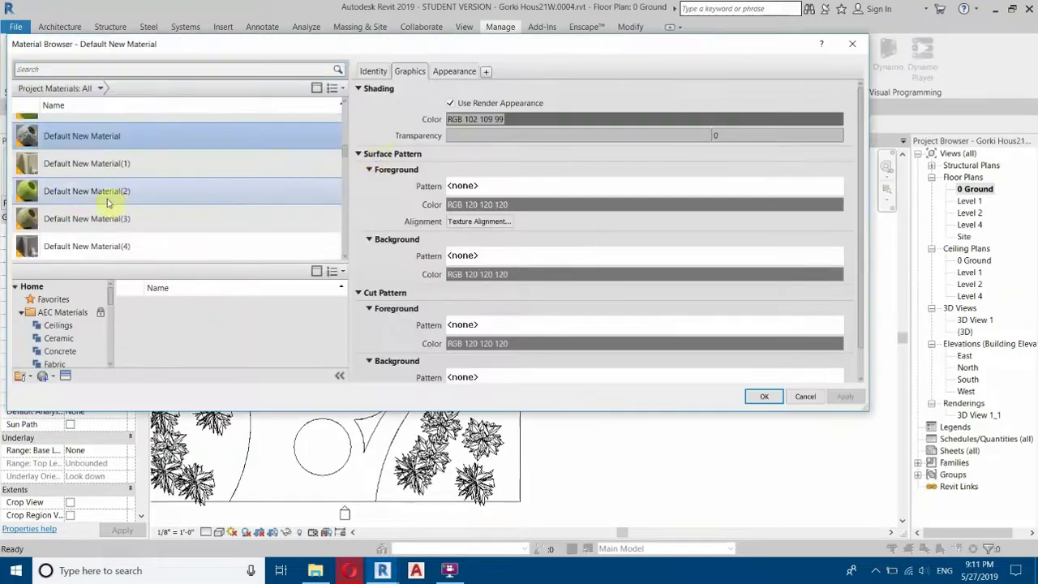
click(66, 194)
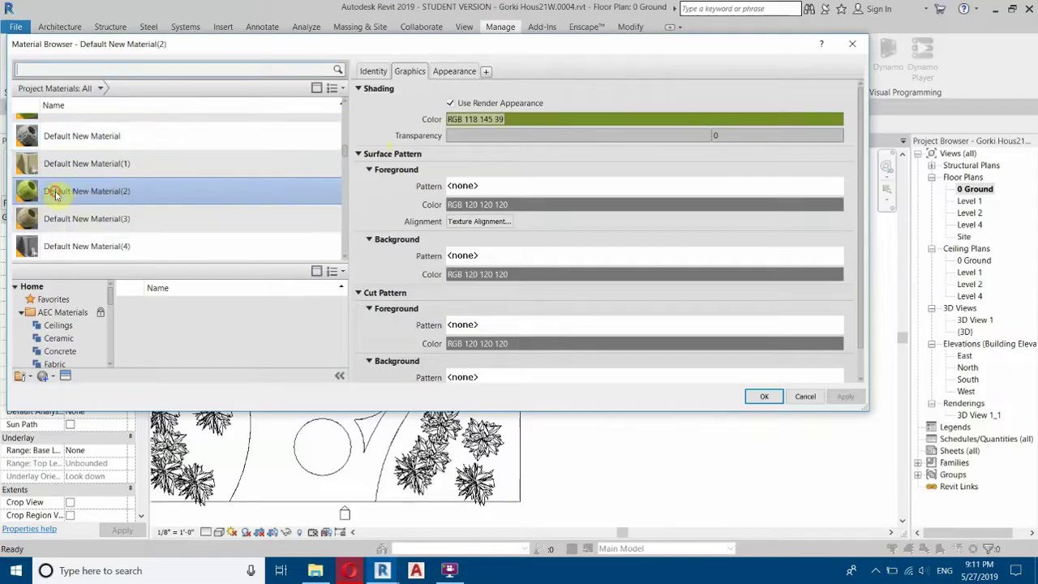
right_click(98, 190)
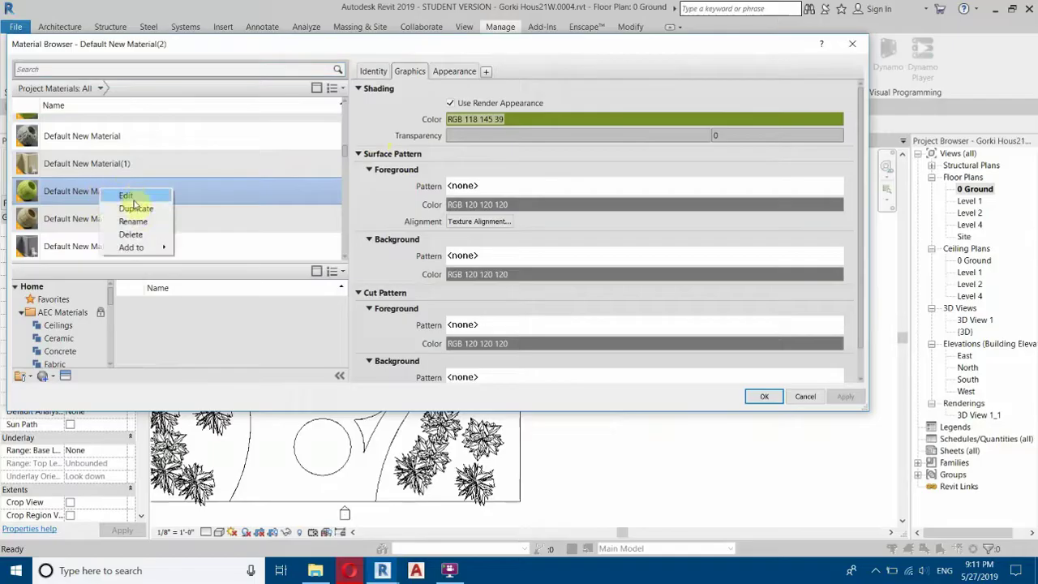
click(142, 221)
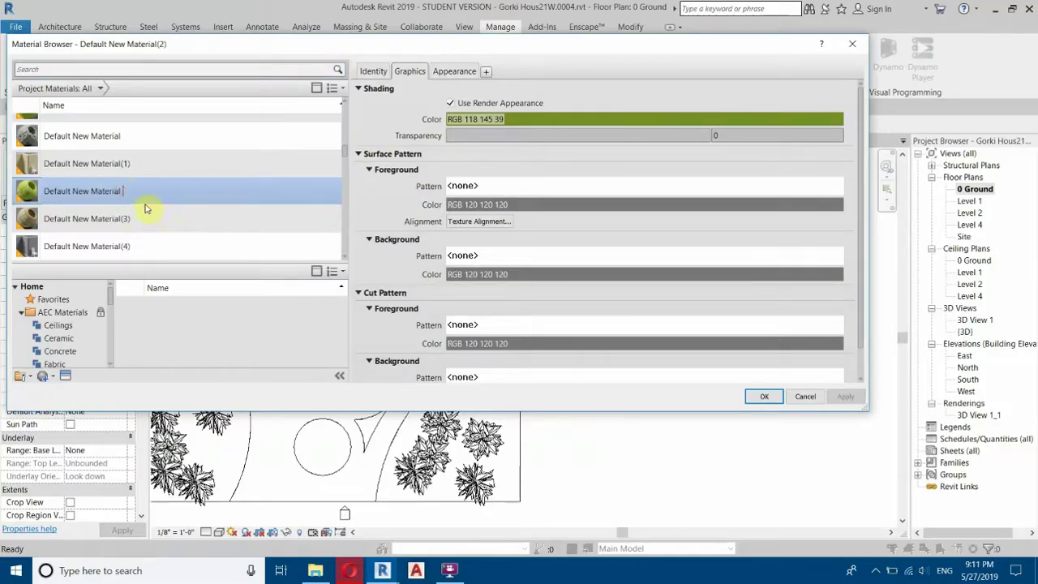
drag(123, 196, 3, 200)
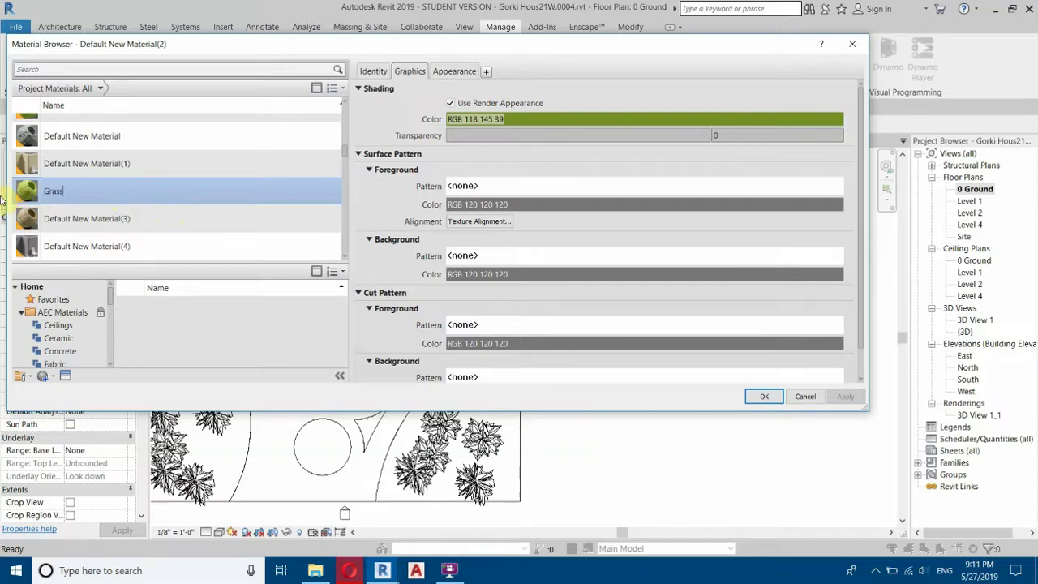
text(Grass)
key(Return)
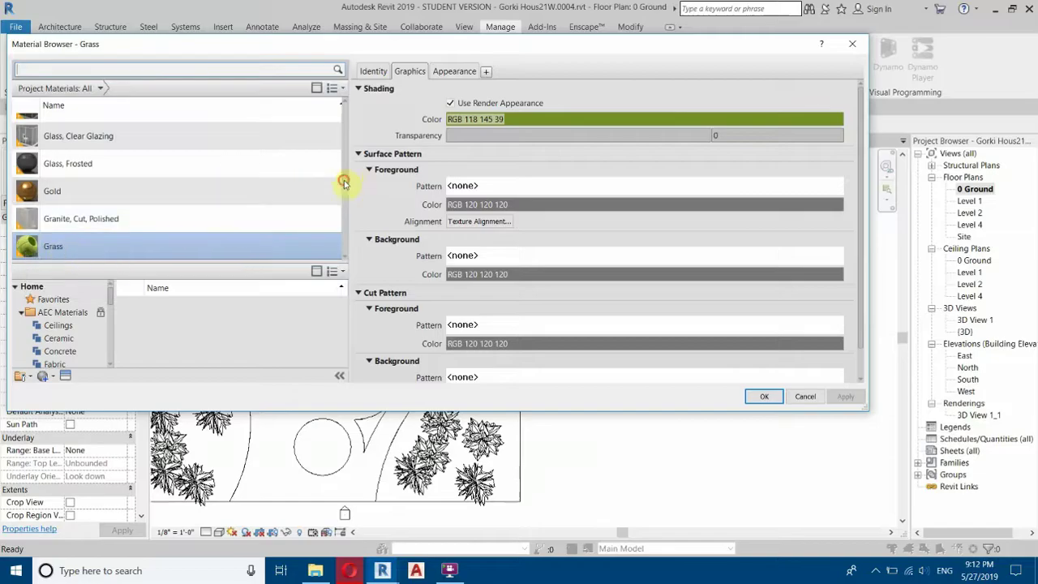
scroll(343, 185, down, 2)
scroll(343, 186, up, 2)
scroll(57, 242, down, 1)
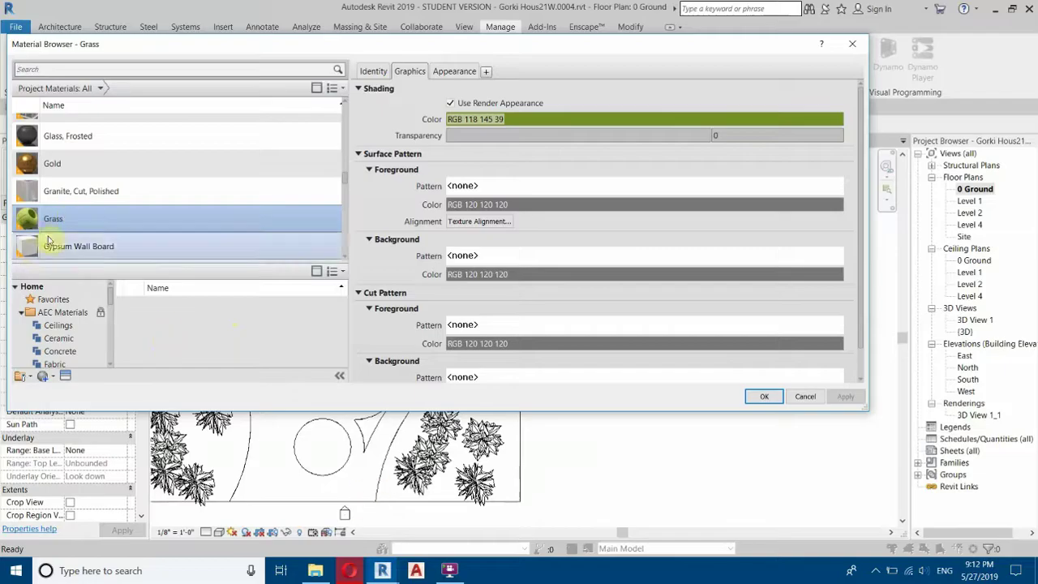
Switch to the Enscape window and fly down close to the lawn to examine the grass blades beside the gravel driveway.
click(383, 570)
click(332, 511)
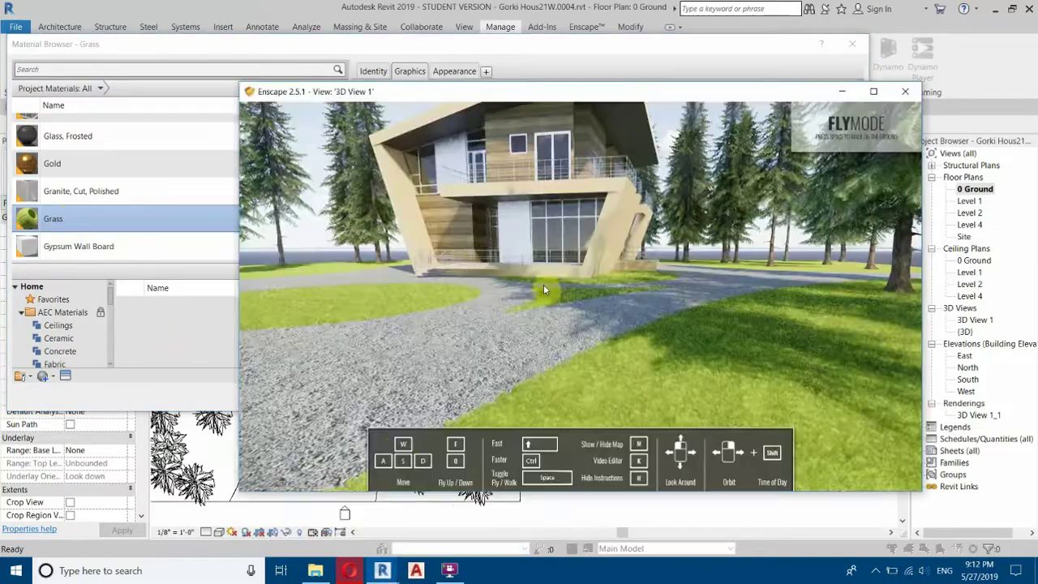
key(w)
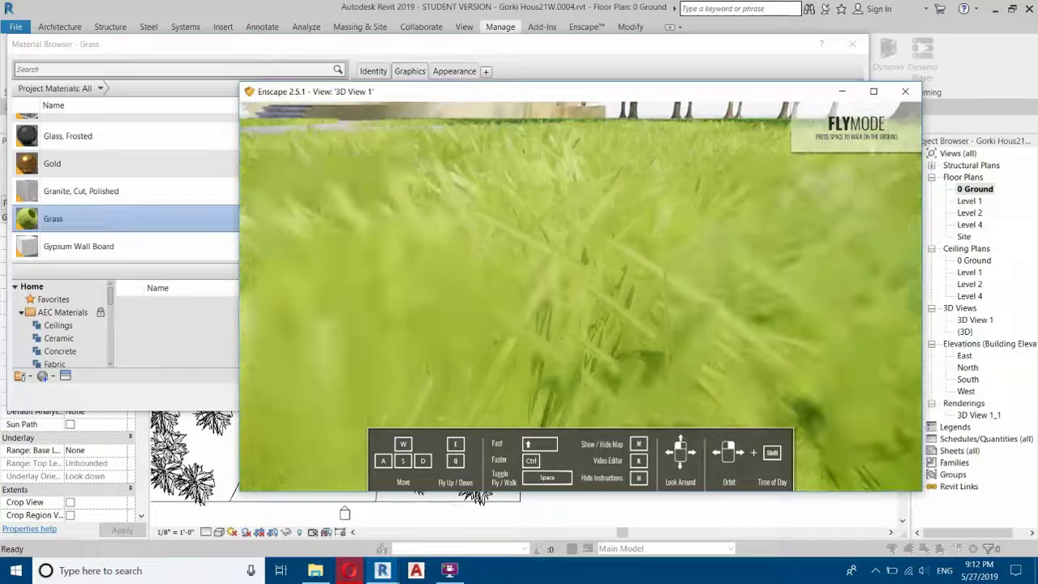
drag(528, 217, 528, 121)
drag(528, 192, 356, 178)
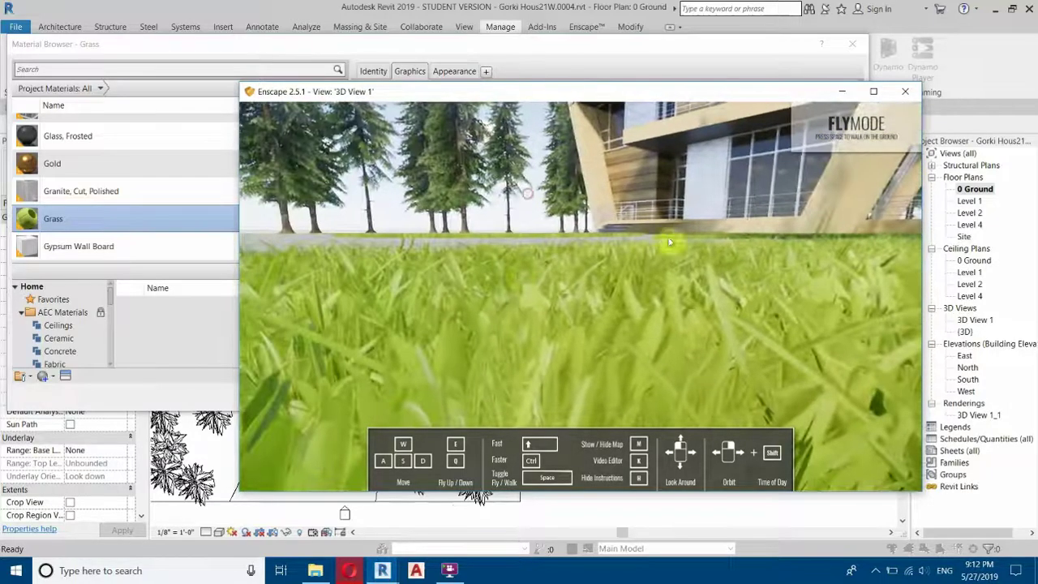
drag(516, 266, 620, 302)
key(e)
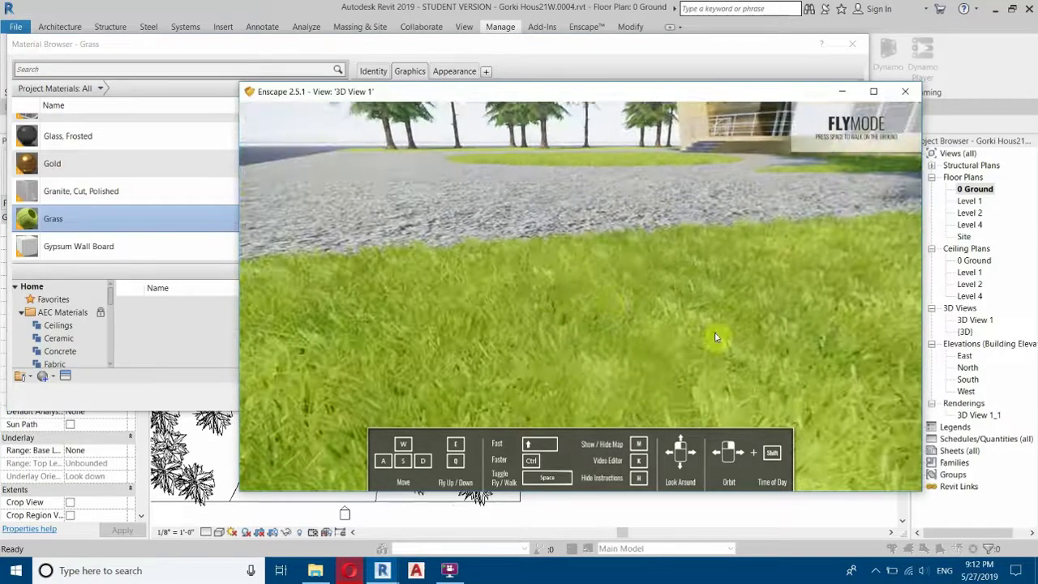
key(q)
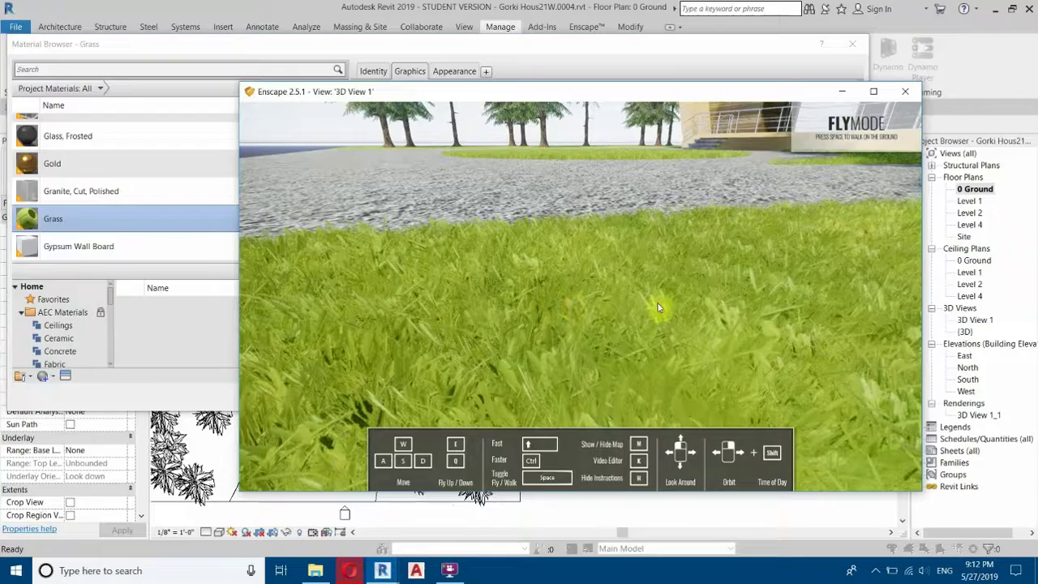
Return to the Material Browser and accept the renamed Grass material.
click(73, 220)
right_click(59, 224)
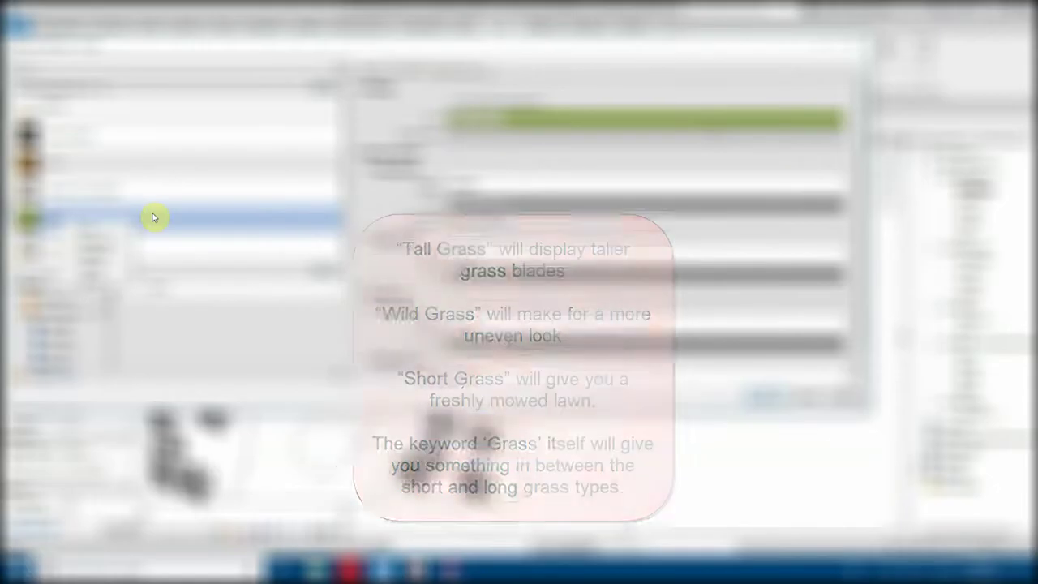
click(152, 217)
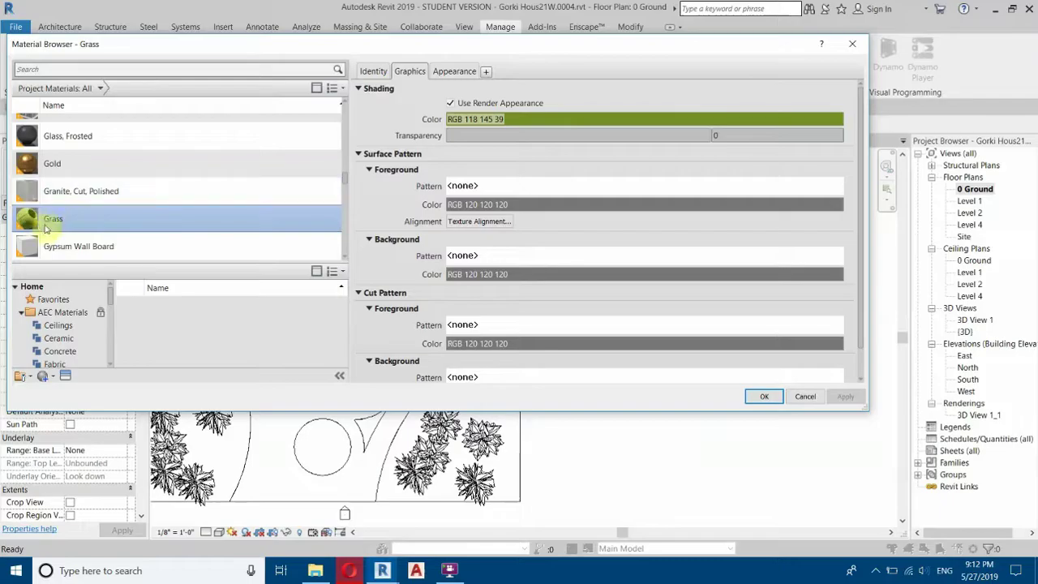
click(765, 403)
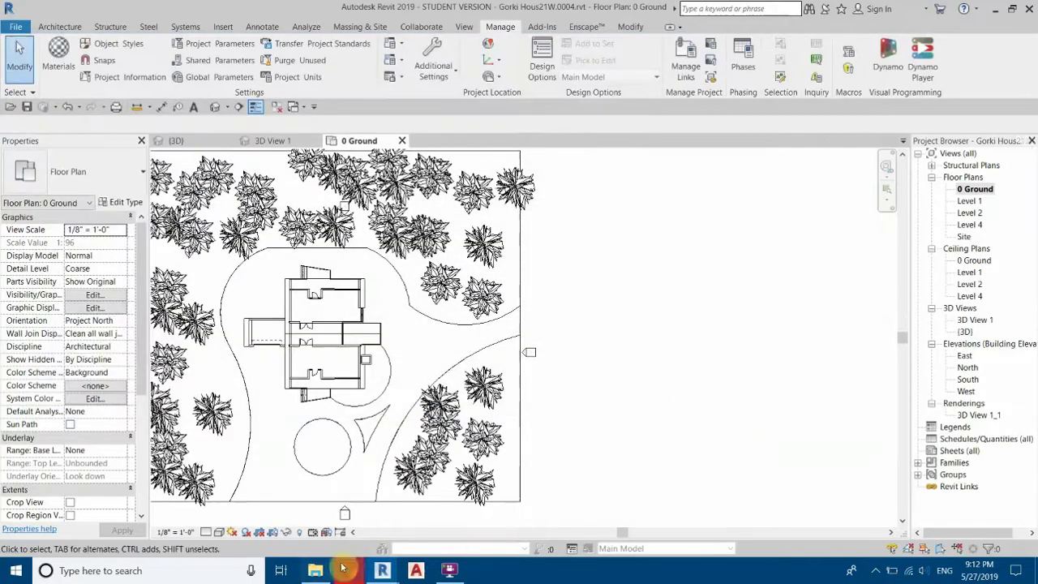
Reset the Enscape camera to 3D View 1 and bring the render window back up.
mouse_move(382, 570)
click(325, 509)
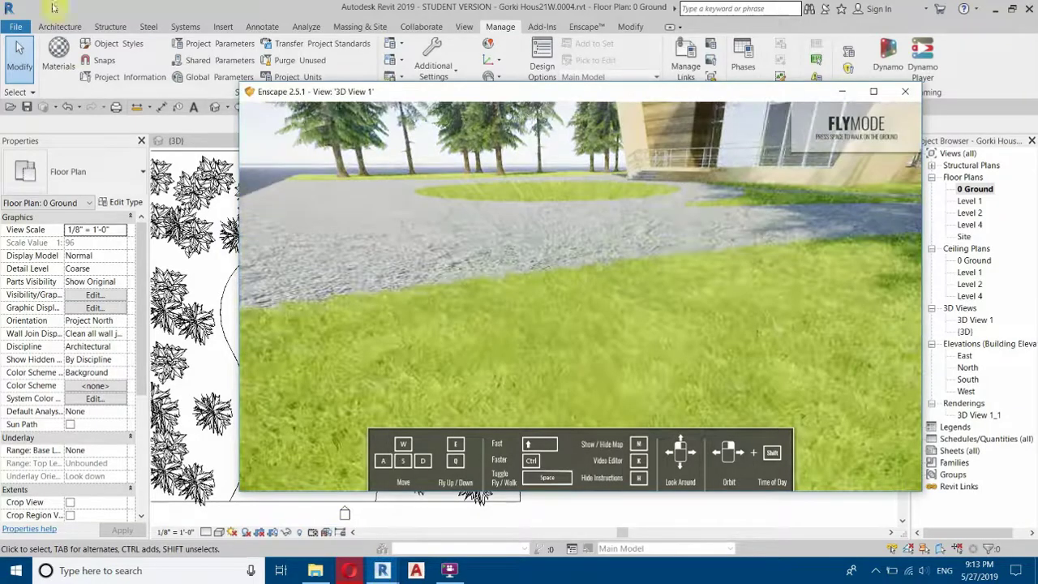
click(592, 29)
click(81, 68)
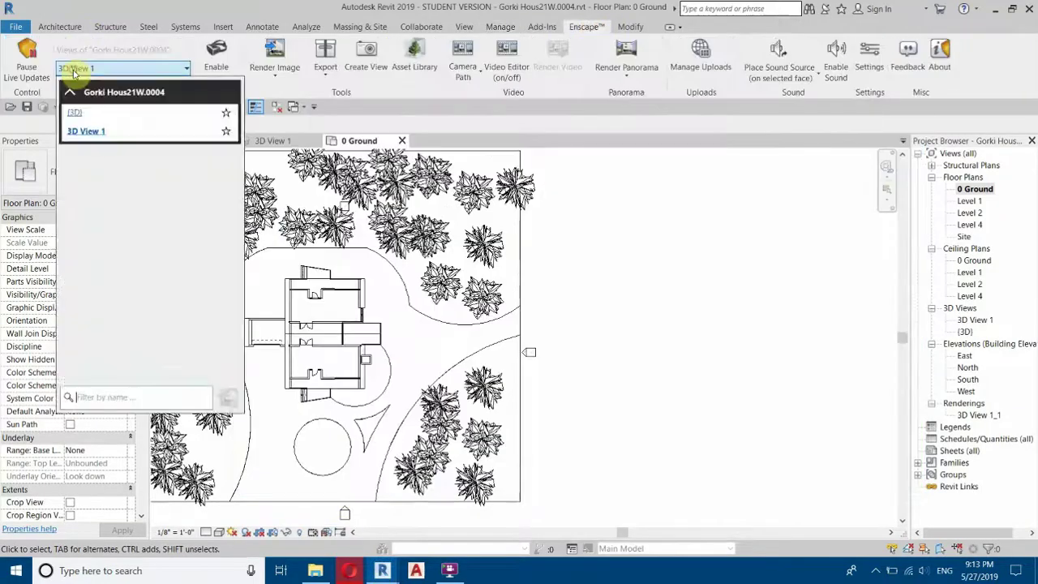
click(89, 132)
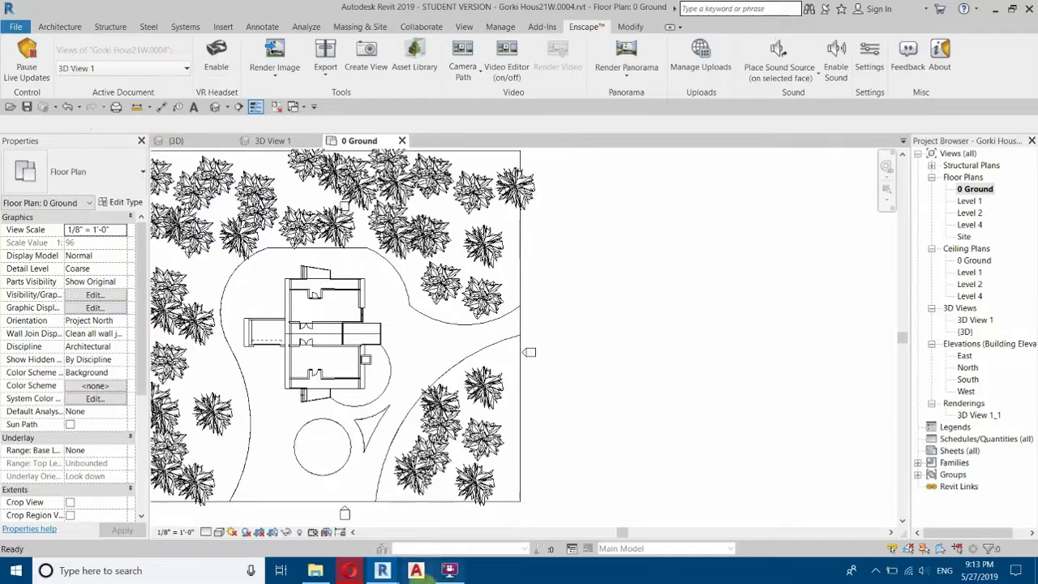
mouse_move(382, 570)
click(316, 511)
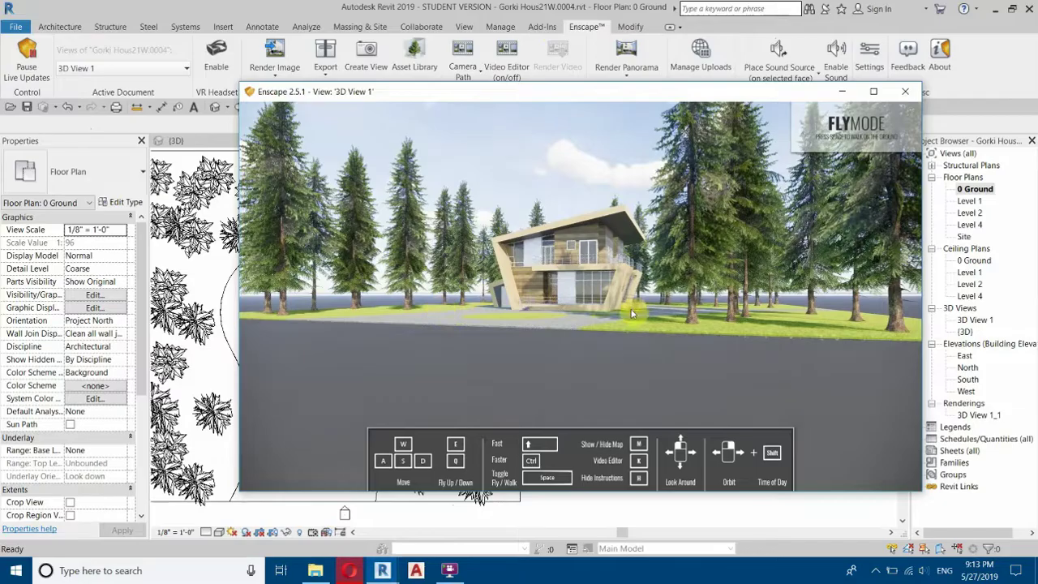
Fly the Enscape camera toward the house to frame the whole front facade with the driveway and round lawn.
key(w)
drag(580, 312, 510, 301)
key(w)
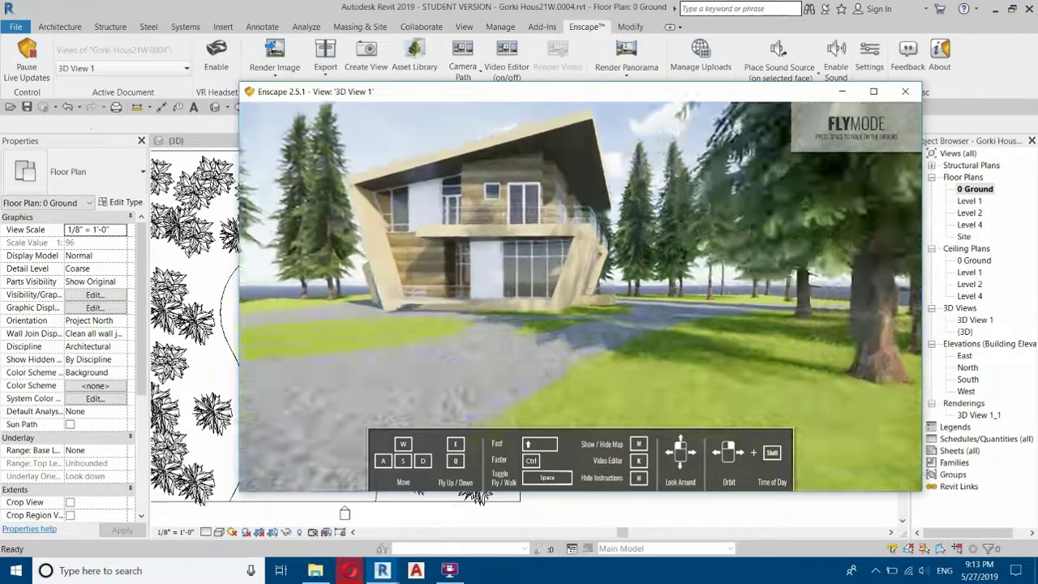
key(w)
key(a)
drag(470, 313, 656, 334)
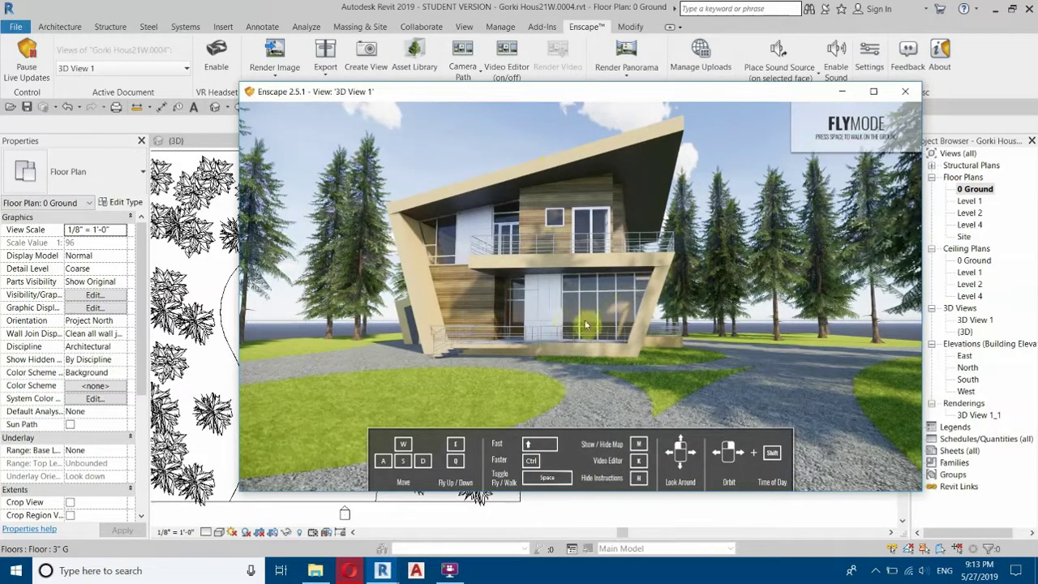
Create a Revit view from the current Enscape camera with the name Enscape View 1.
click(349, 10)
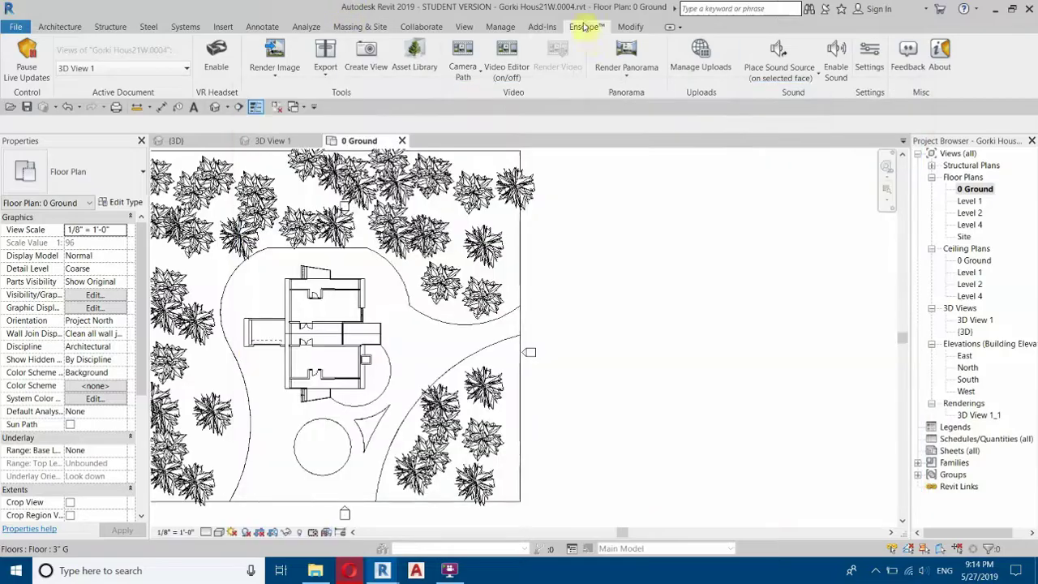
click(366, 63)
drag(734, 213, 567, 252)
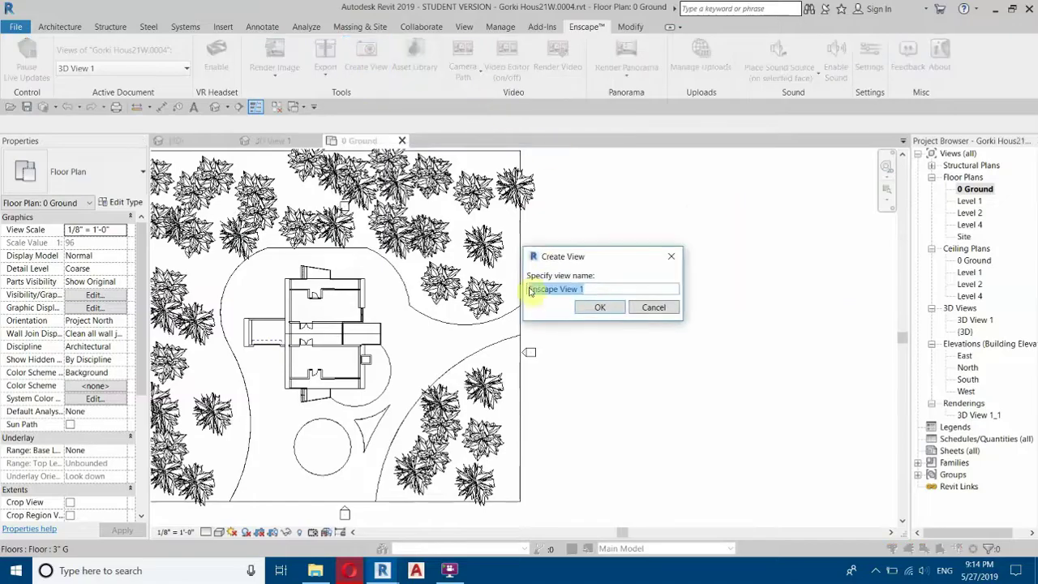
click(596, 310)
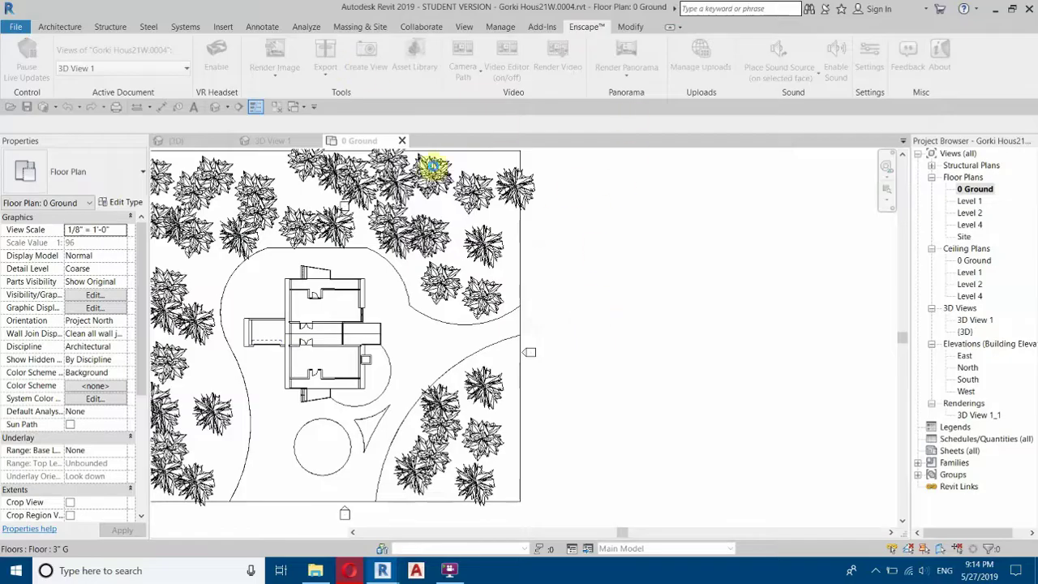
Open Enscape View 1 from the 3D views to check its framing, and close it again.
click(955, 313)
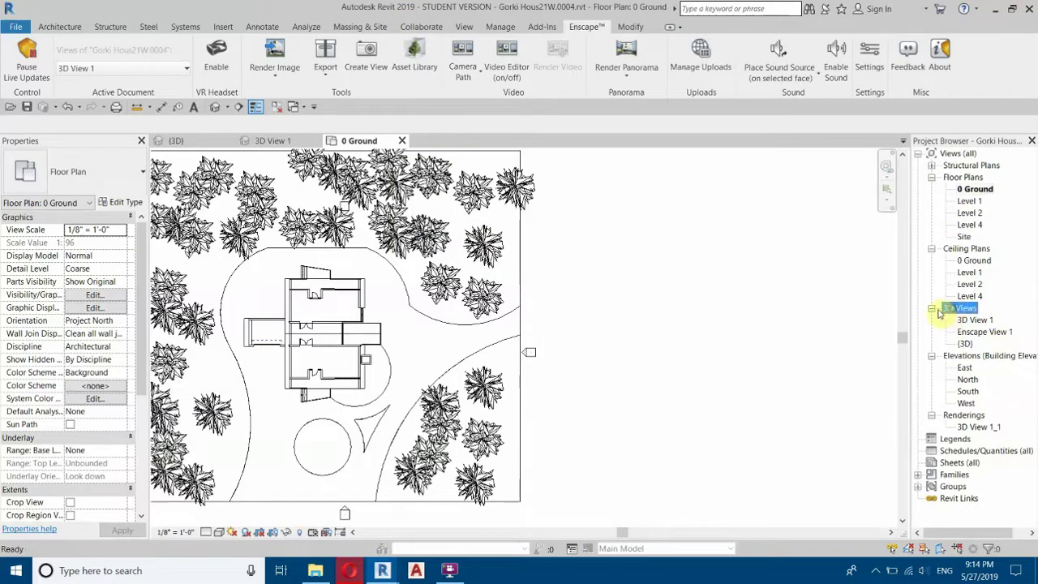
click(977, 332)
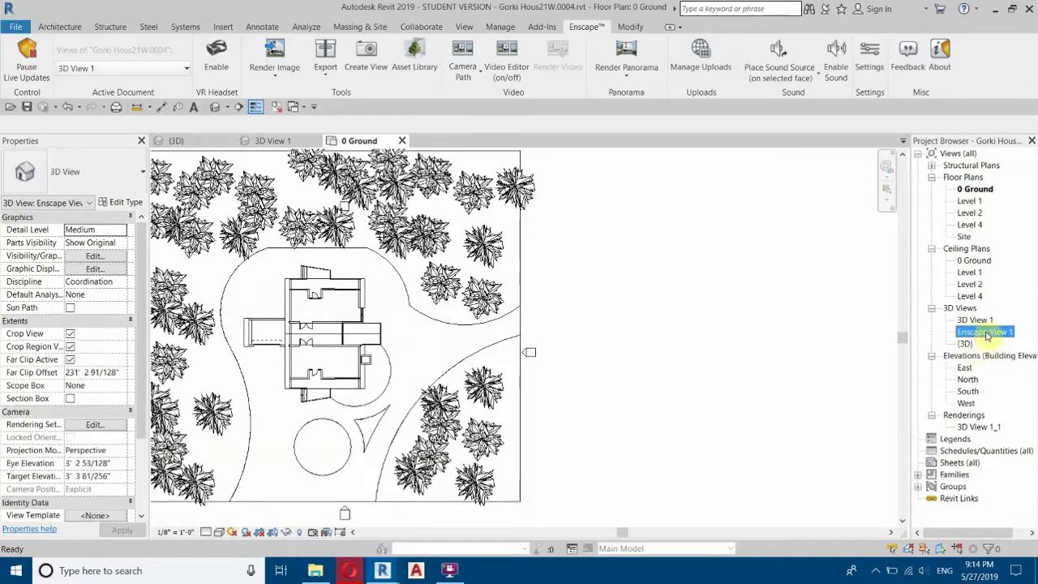
double_click(985, 332)
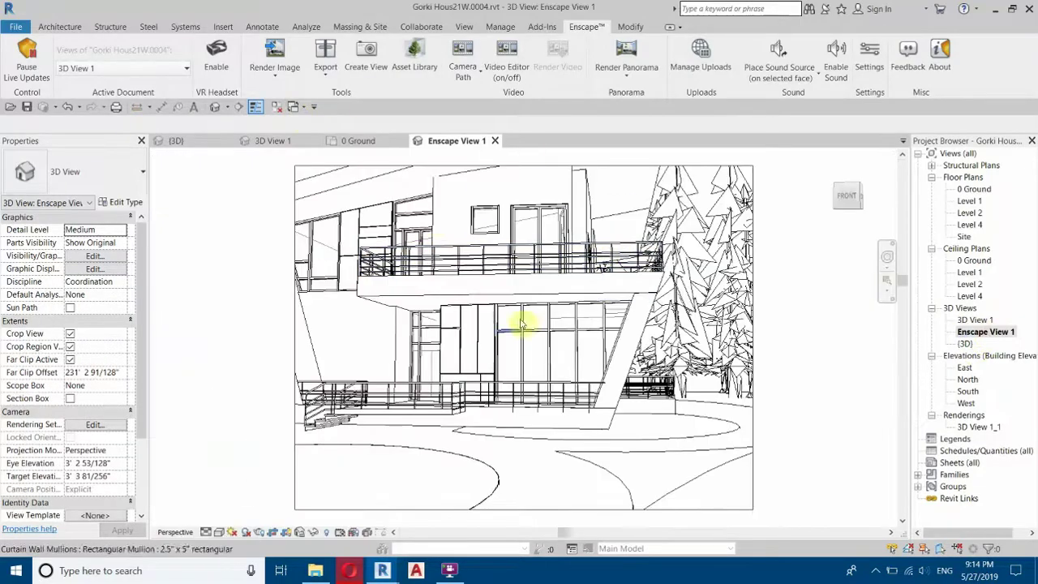
click(493, 141)
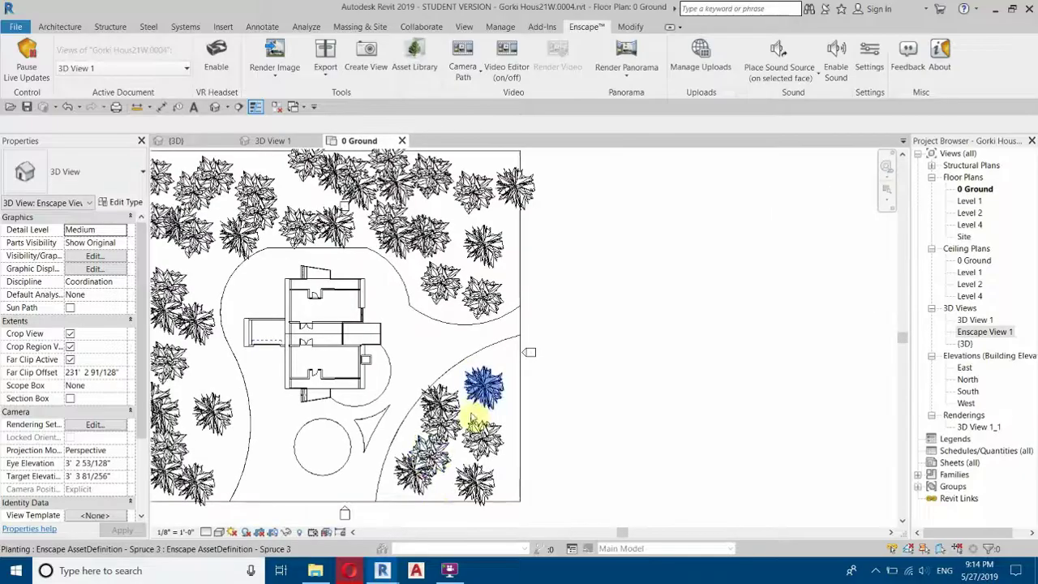
Switch the Enscape rendering to Enscape View 1 and adjust the time of day to relight the house front.
click(162, 69)
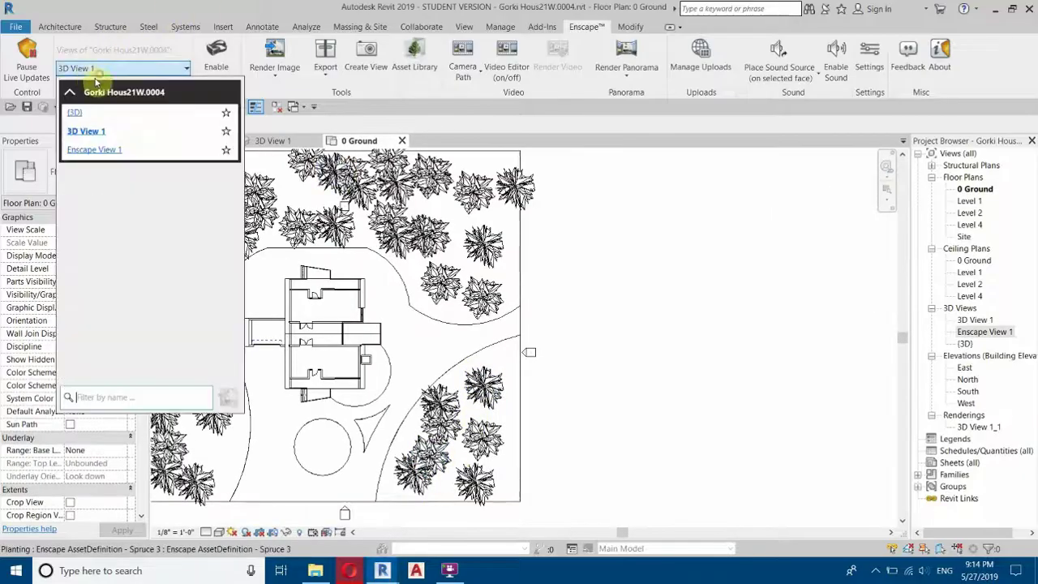
click(81, 152)
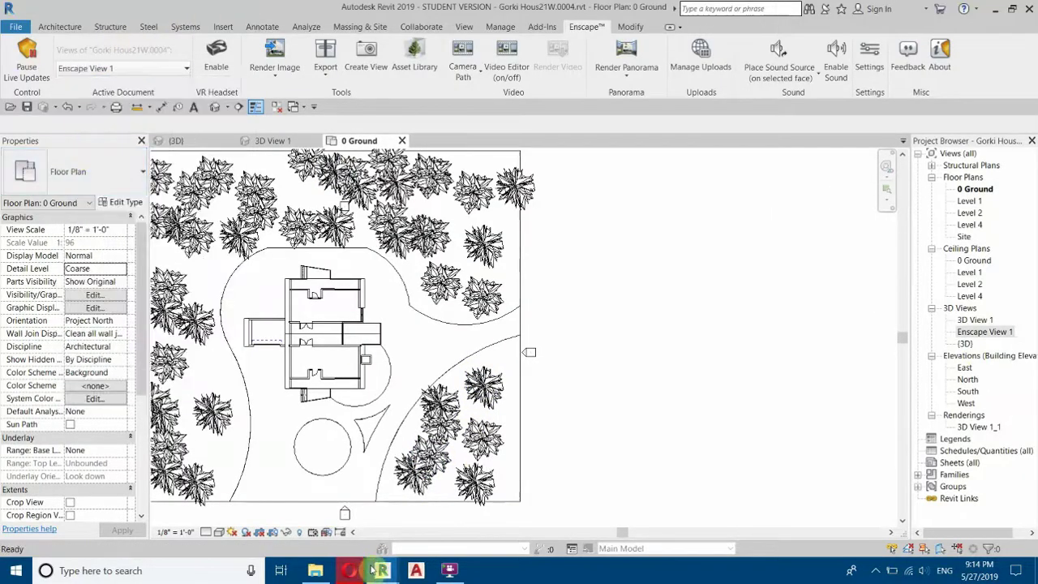
mouse_move(380, 571)
click(324, 519)
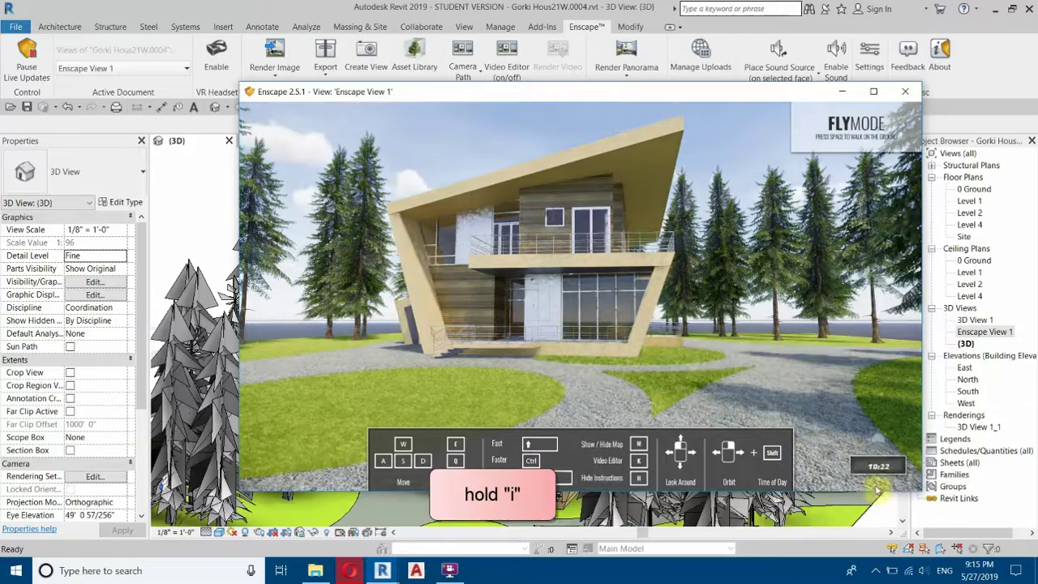
shift+right_drag(651, 335, 450, 319)
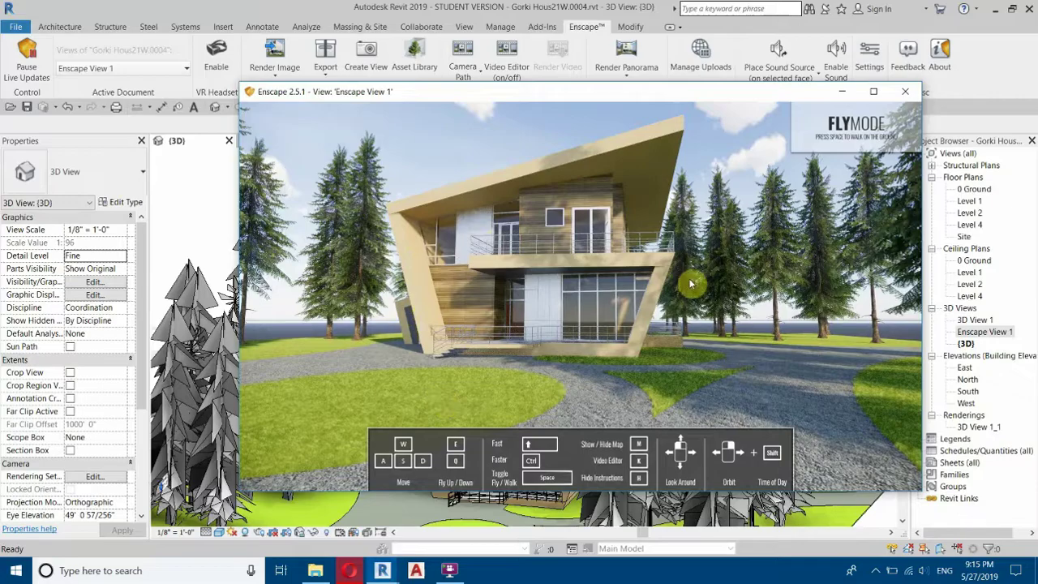
On the 0 Ground floor plan, place the Car 04 SUV from the Enscape Asset Library's vehicles in front of the garage.
click(432, 6)
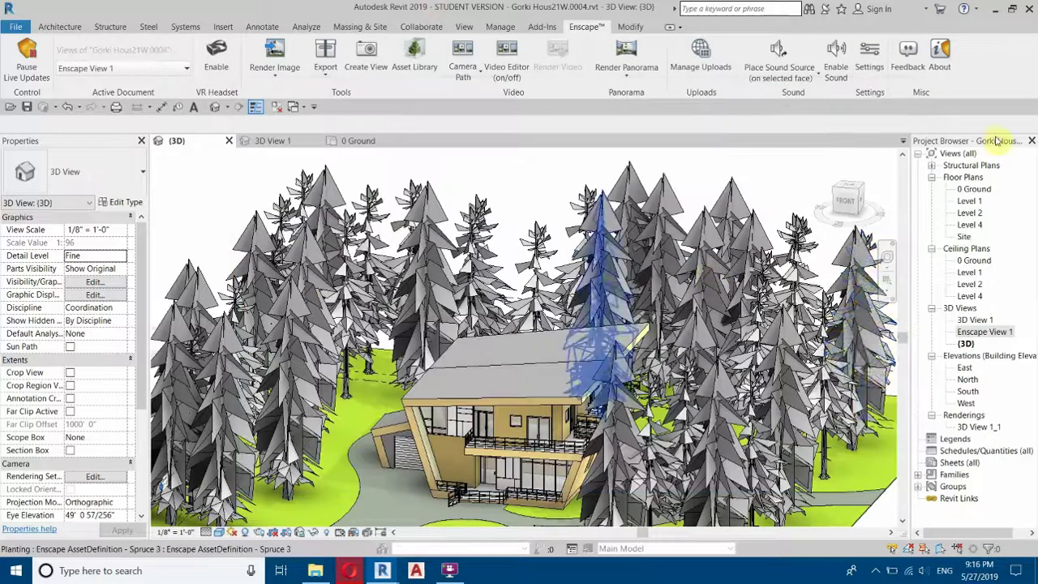
double_click(974, 189)
scroll(427, 275, up, 6)
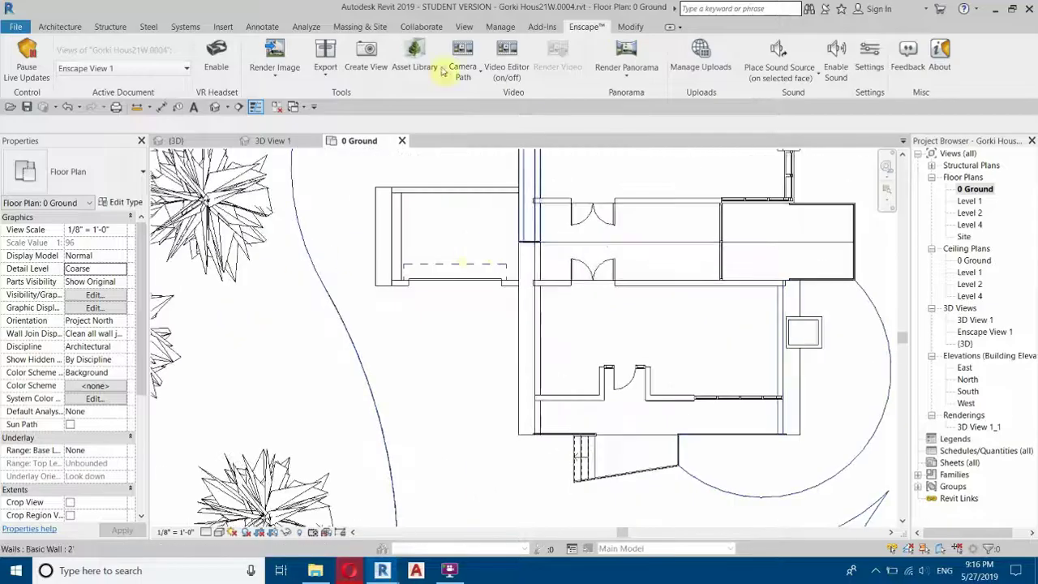
click(413, 49)
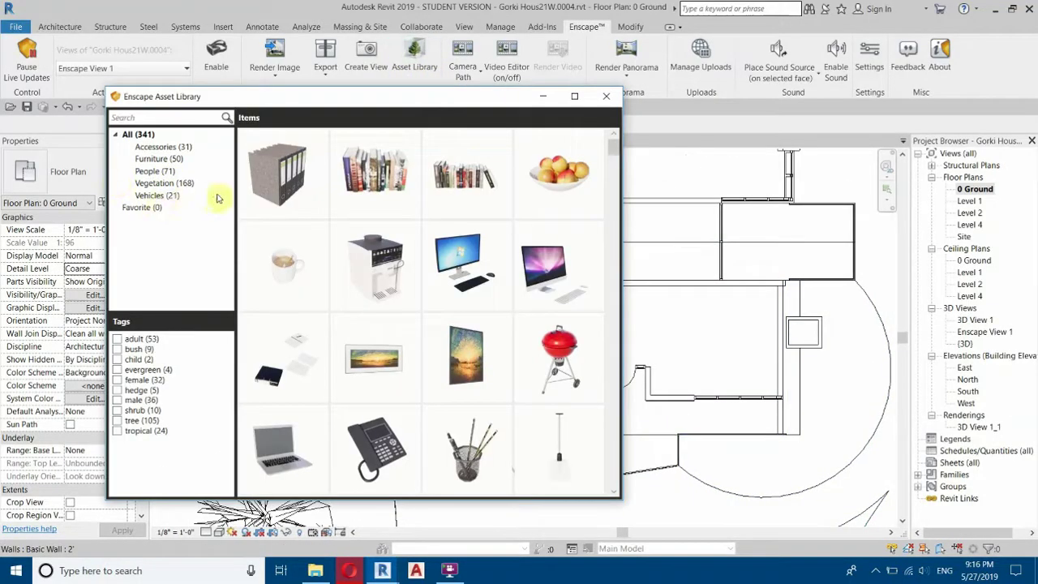
click(154, 195)
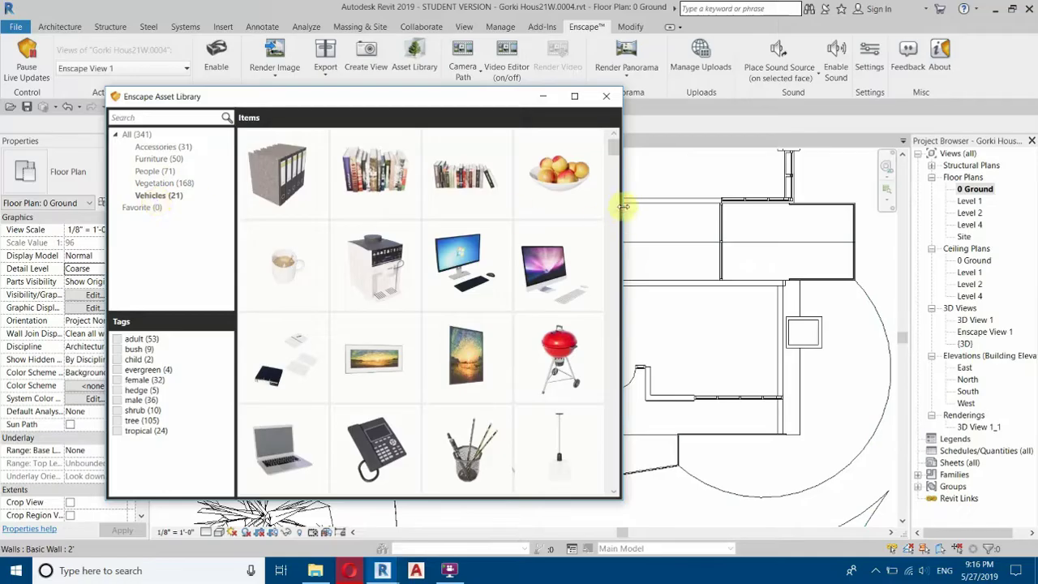
click(151, 197)
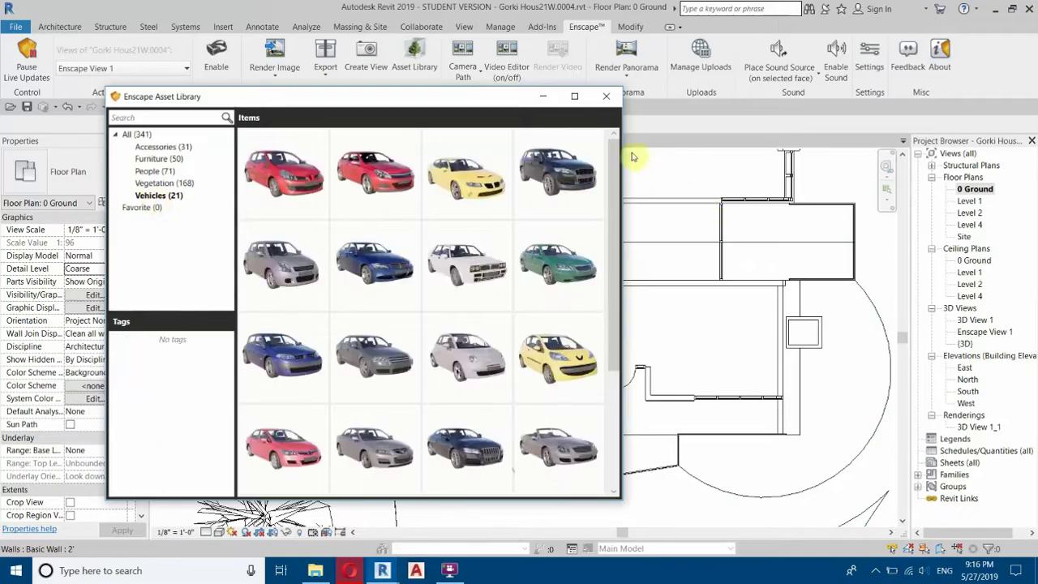
drag(613, 162, 548, 143)
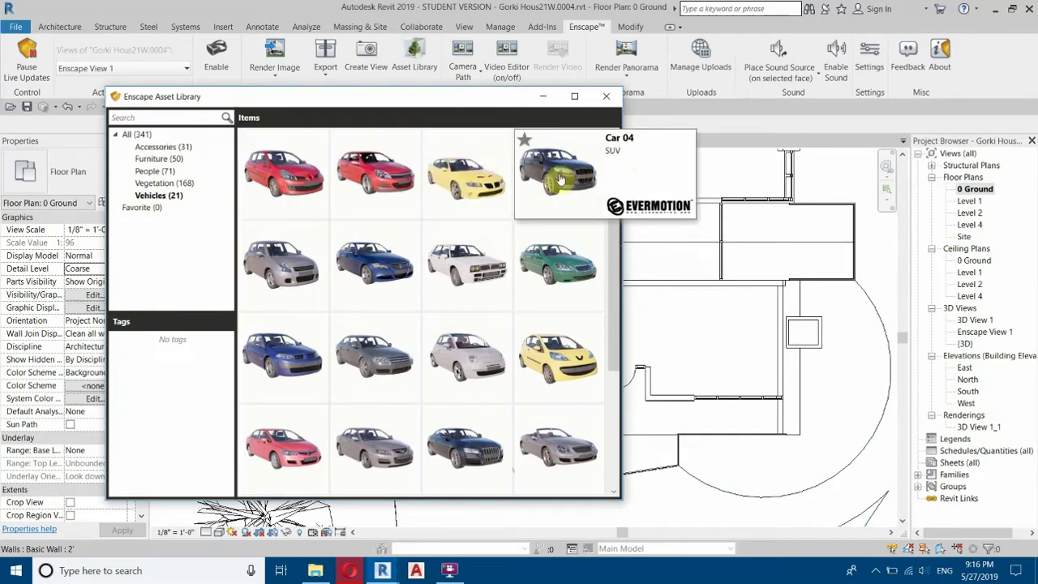
click(559, 180)
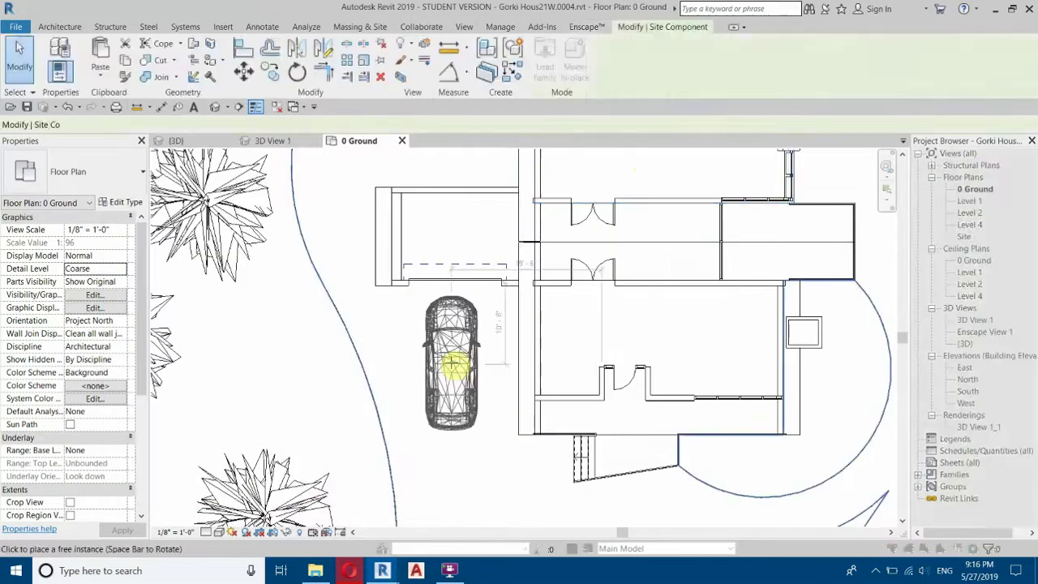
click(499, 369)
right_click(339, 233)
click(370, 243)
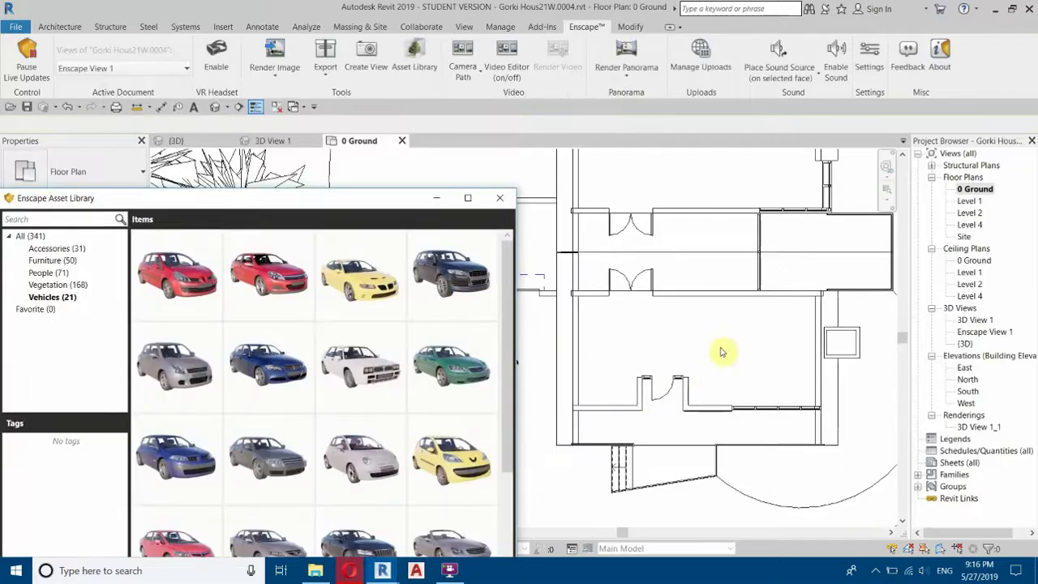
On the Level 2 floor plan, place the Connor Standing person from the Enscape Asset Library's people on the front balcony.
click(970, 212)
double_click(970, 212)
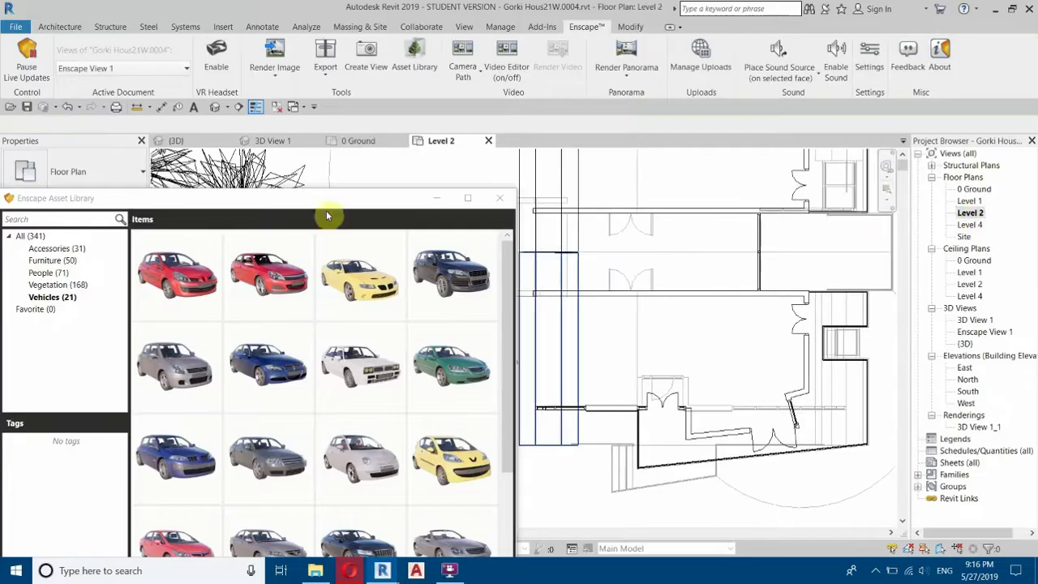
drag(339, 207, 461, 72)
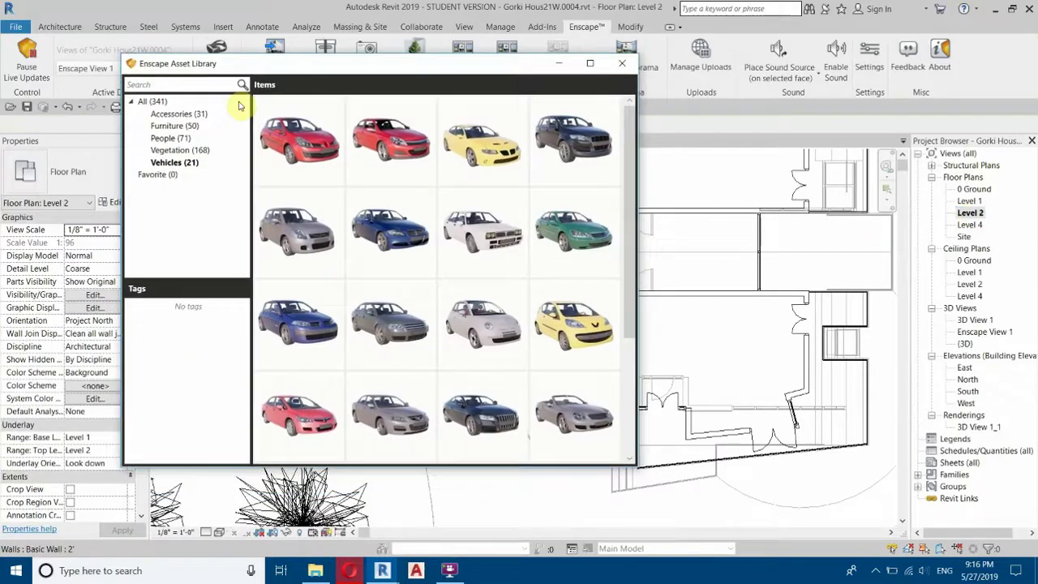
click(162, 142)
mouse_move(626, 139)
mouse_down()
mouse_move(630, 173)
mouse_move(628, 155)
mouse_up()
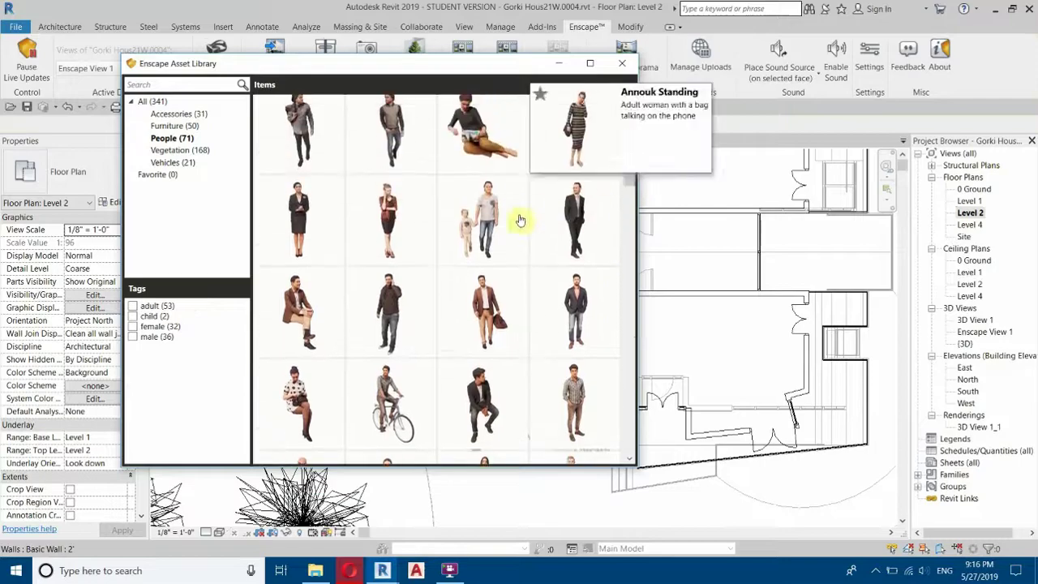
click(386, 314)
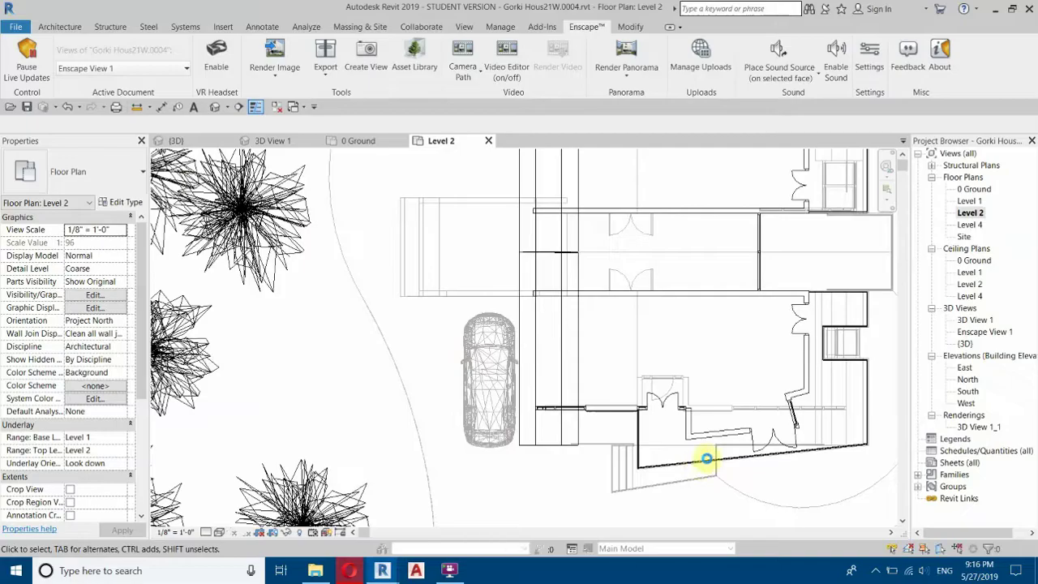
scroll(699, 465, up, 5)
scroll(698, 462, up, 2)
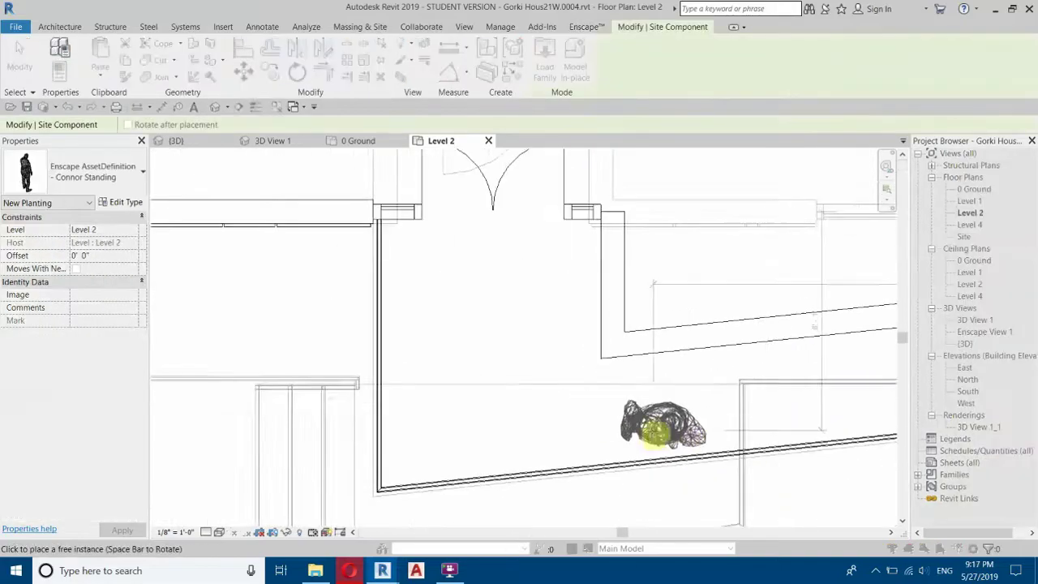
right_click(398, 223)
click(409, 234)
Check the person on the balcony in the Enscape rendering, reframe the house front, and close the Asset Library.
mouse_move(397, 572)
click(255, 507)
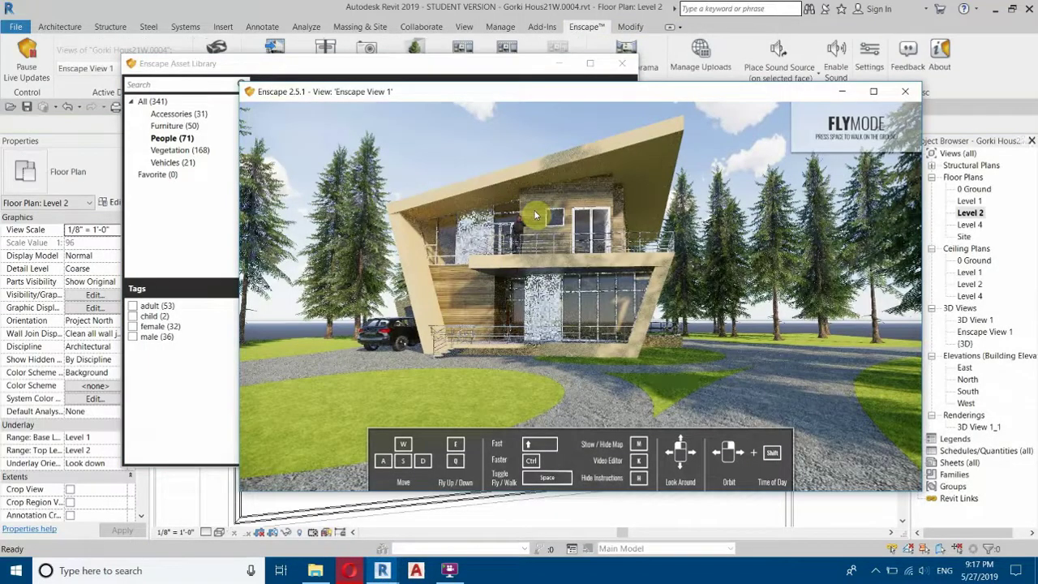
scroll(532, 209, up, 3)
right_drag(448, 271, 466, 340)
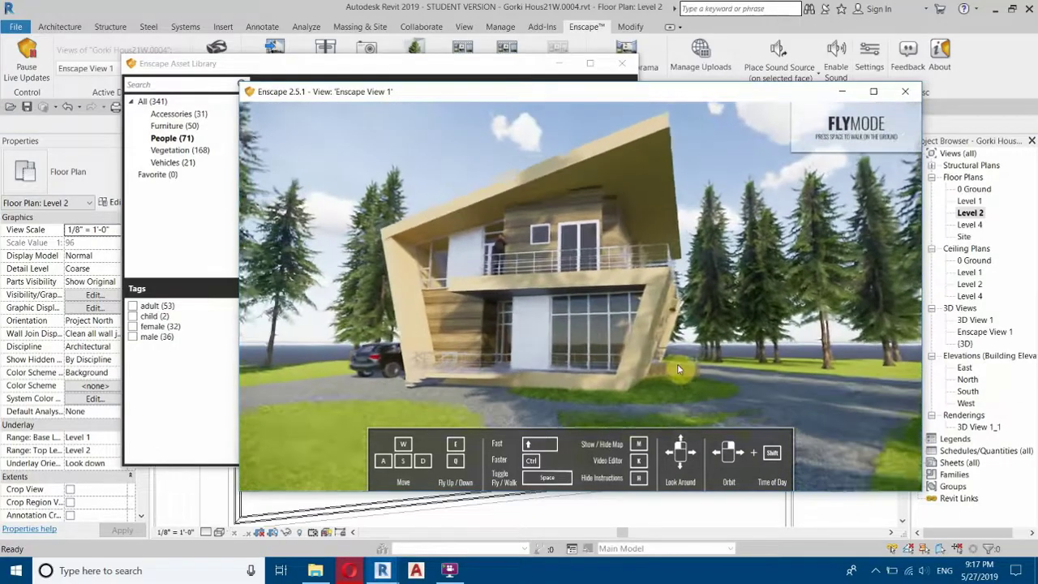
drag(677, 368, 516, 340)
right_drag(518, 342, 760, 266)
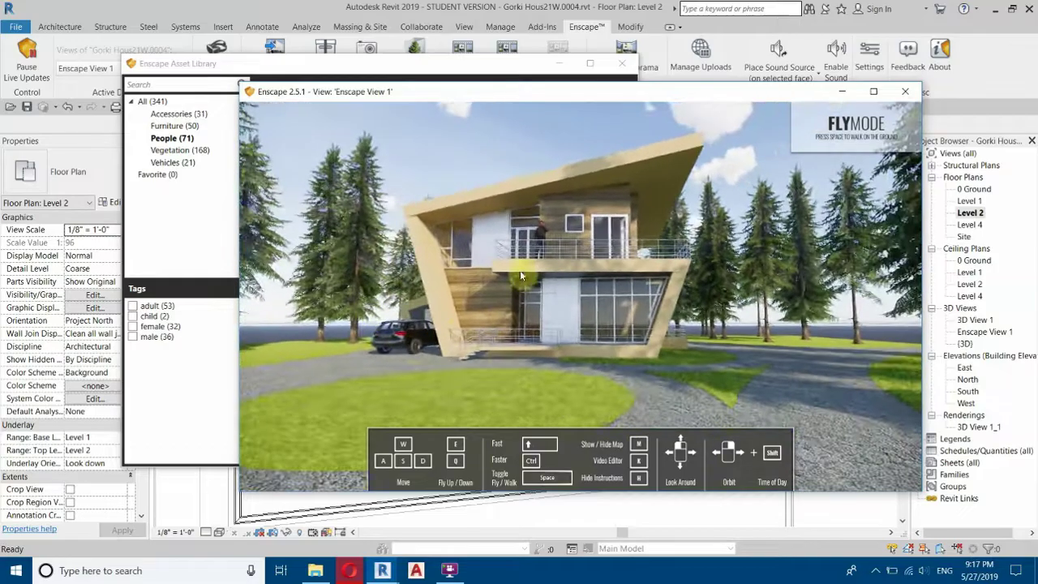
key(d)
key(w)
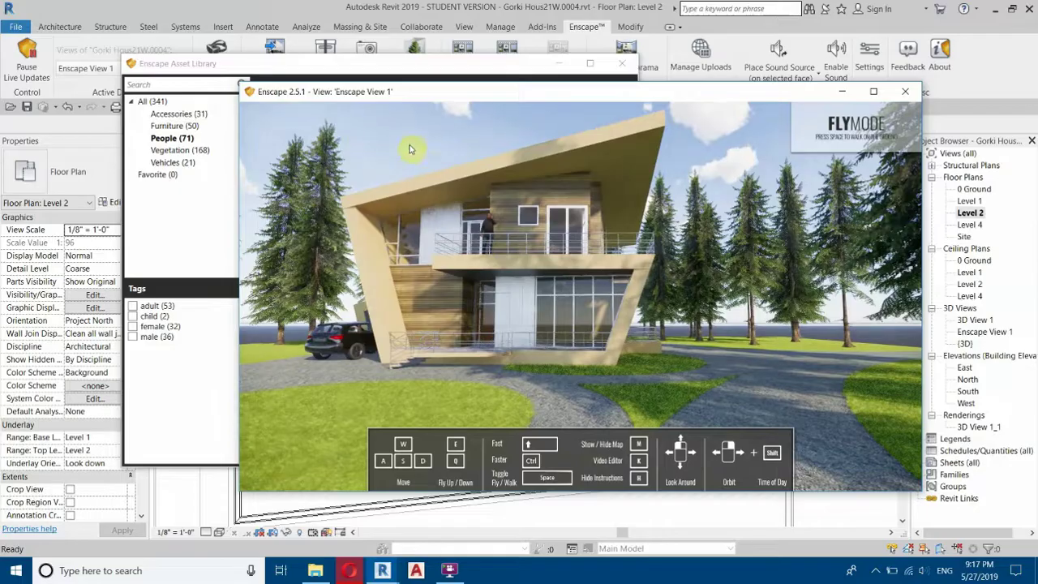
click(622, 63)
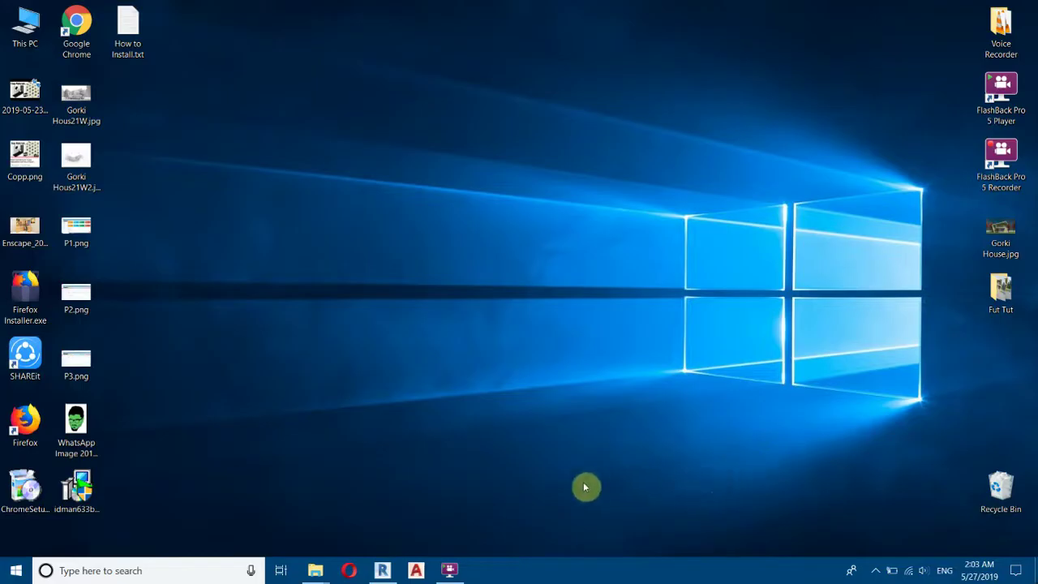
Open enscape3d.com in the Opera browser and examine the 14-day free trial page and its registration form.
click(356, 572)
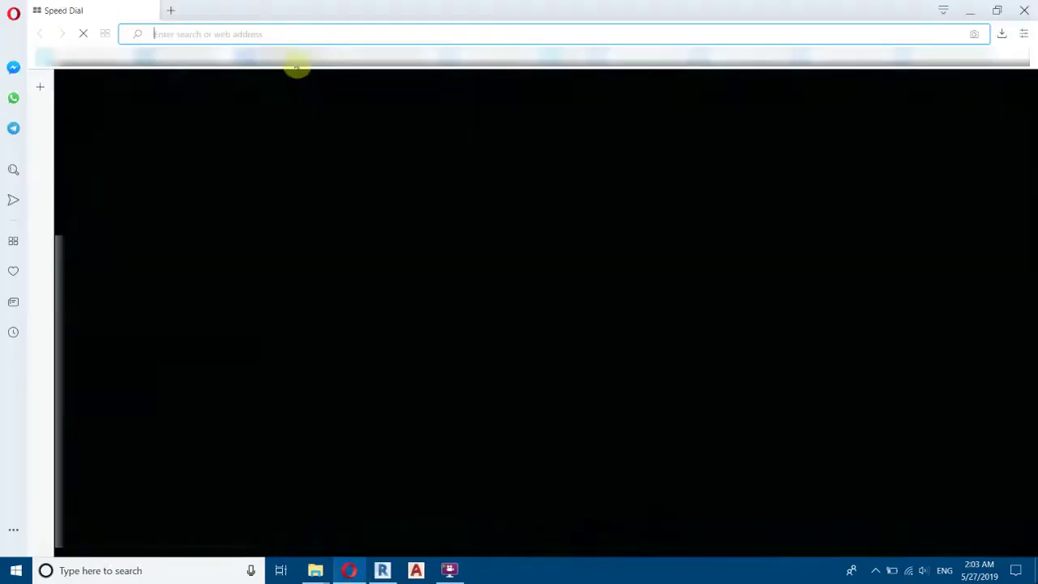
text(enscape3d.com)
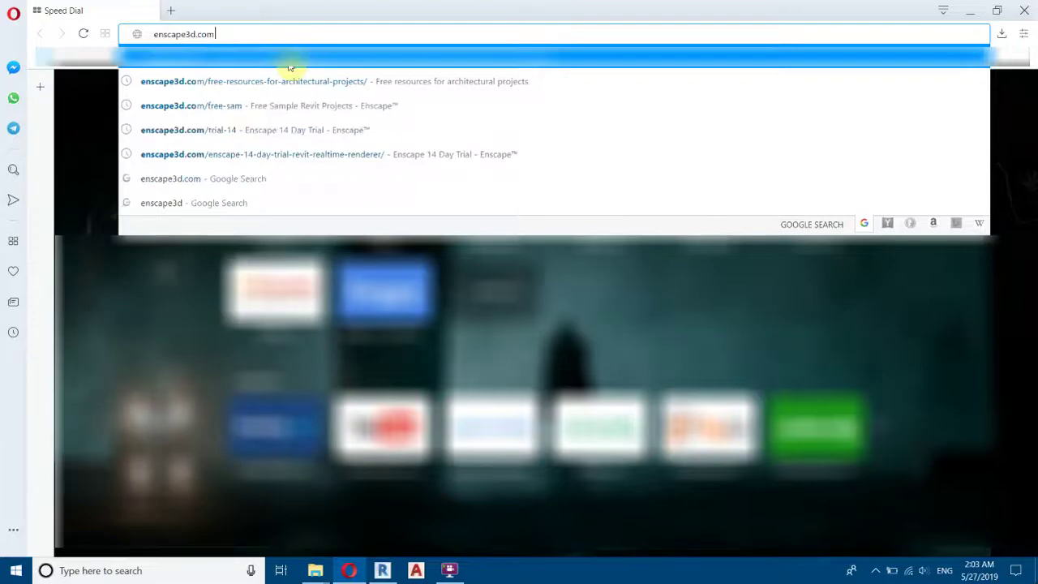
key(Return)
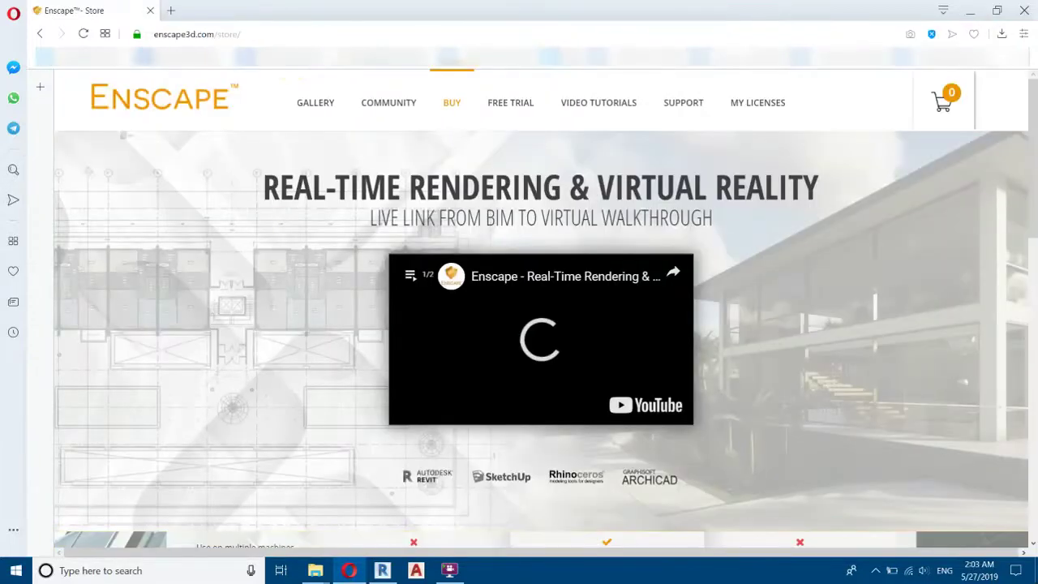
click(511, 105)
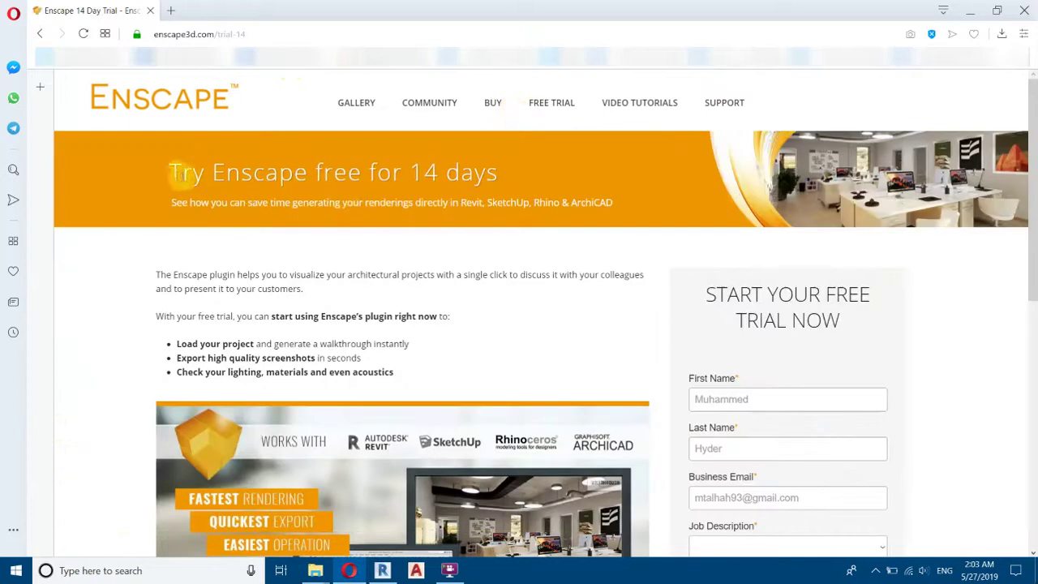
drag(168, 172, 478, 172)
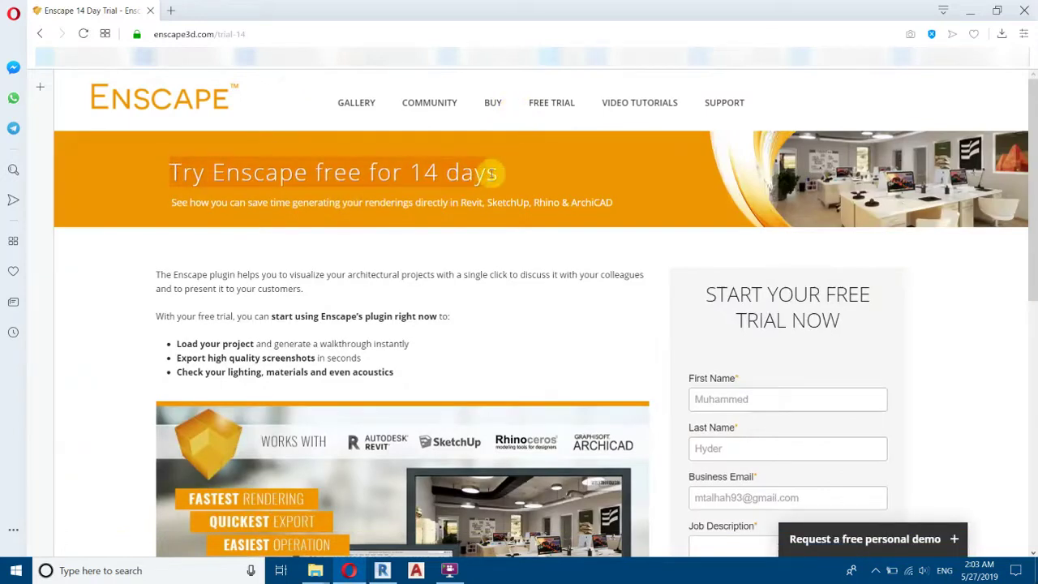
click(253, 168)
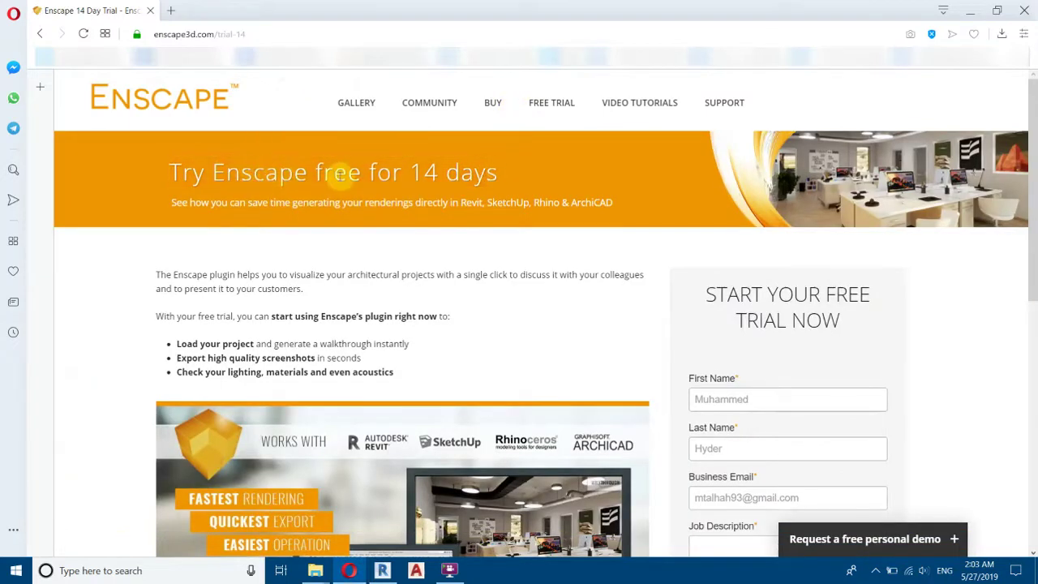
scroll(793, 243, down, 3)
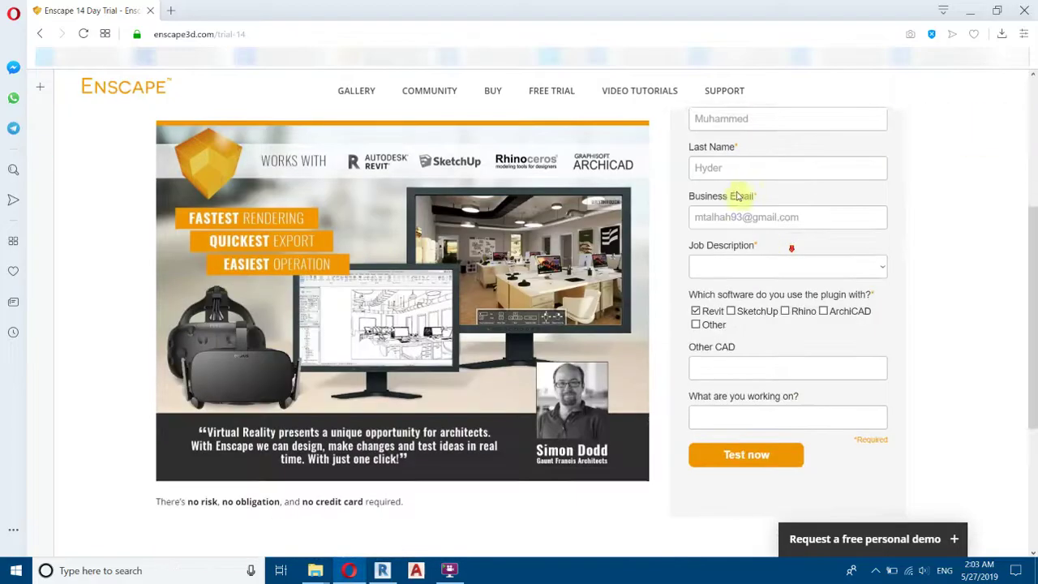
scroll(730, 316, down, 1)
scroll(713, 308, up, 1)
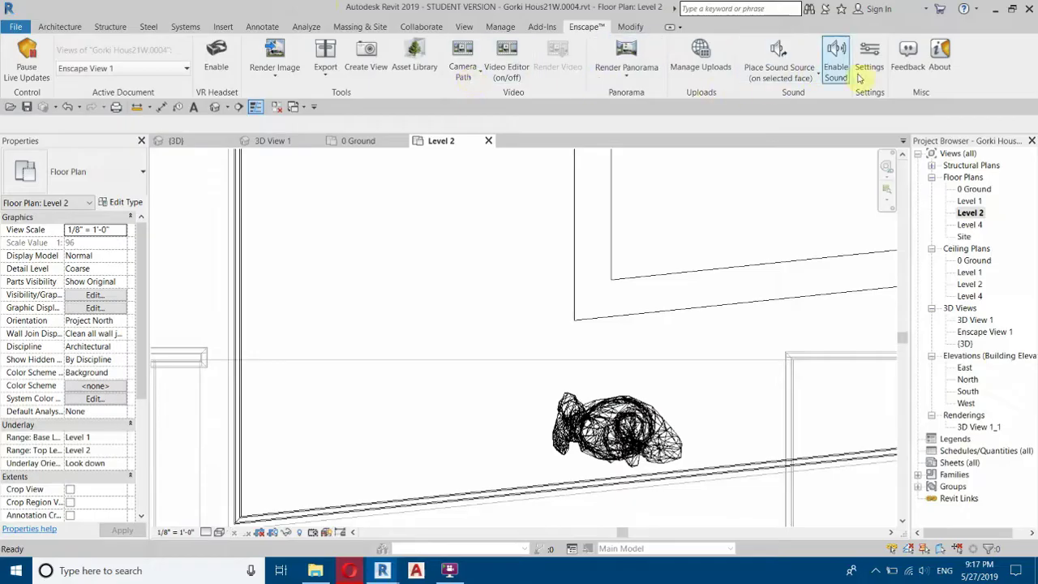
Open the Enscape settings in Revit beside the rendering window and set the exposure brightness to 60%.
click(869, 63)
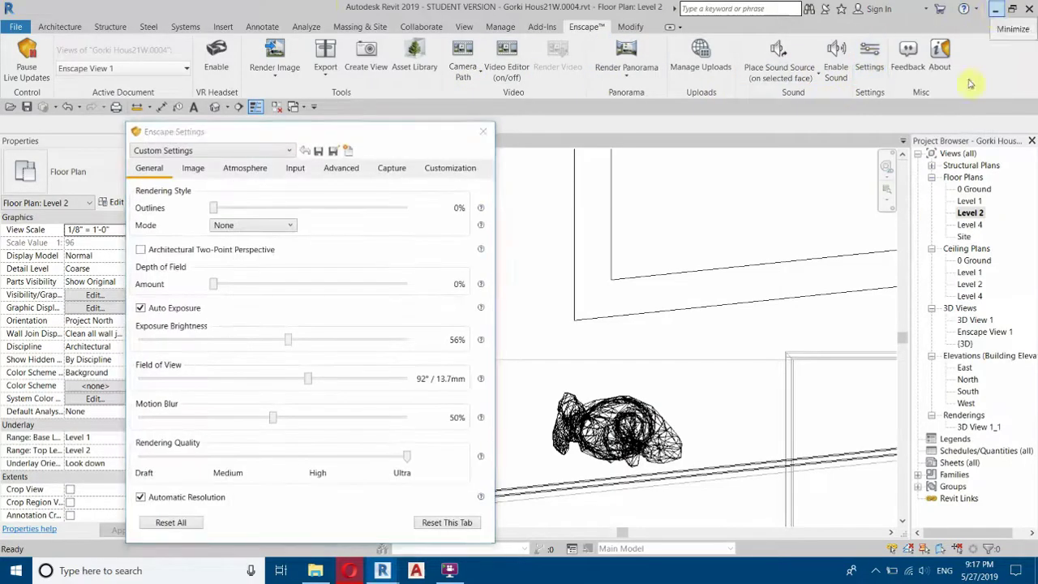
click(994, 10)
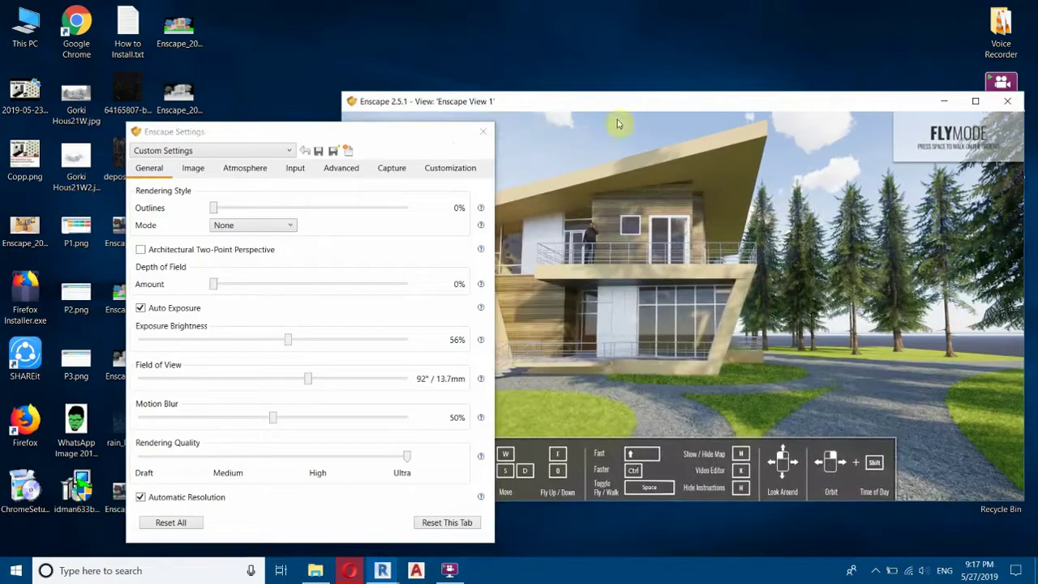
drag(349, 132, 283, 30)
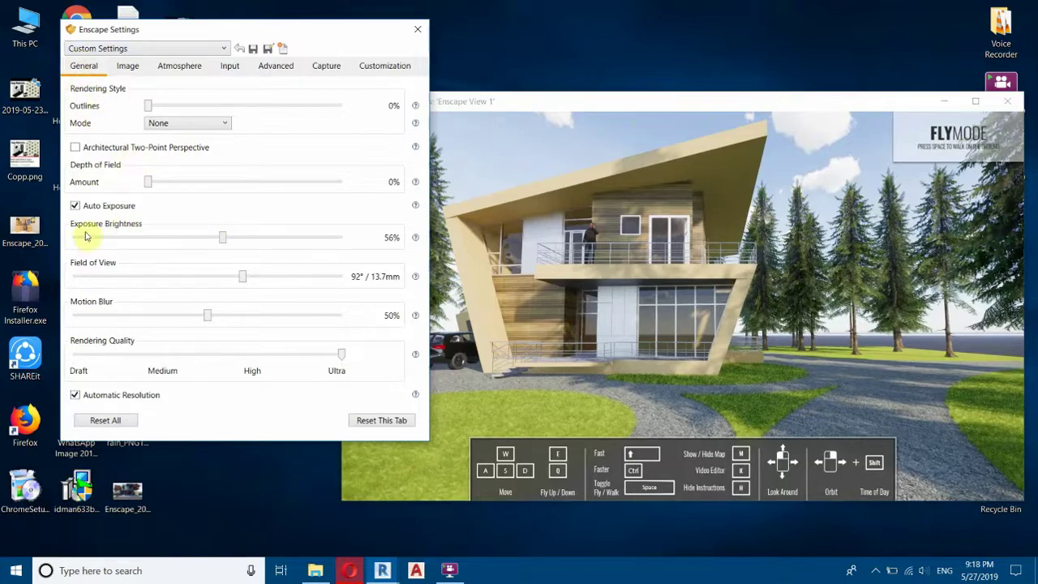
mouse_move(223, 243)
mouse_down()
mouse_move(254, 238)
mouse_move(239, 251)
mouse_up()
click(693, 301)
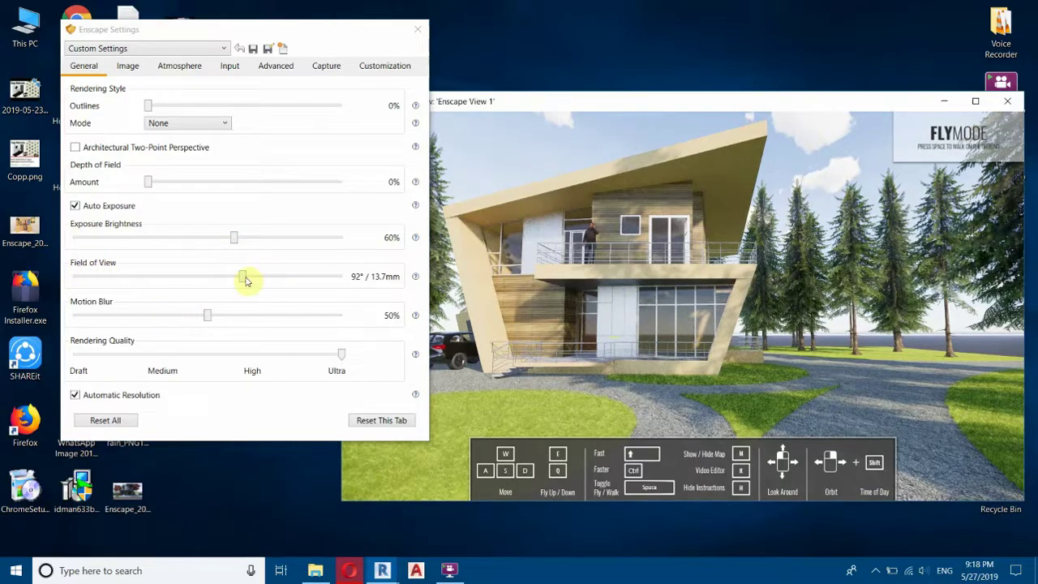
Set the Enscape field of view to 89° / 14.7 mm and recentre the house in the rendering.
mouse_move(247, 281)
mouse_down()
mouse_move(291, 284)
mouse_move(261, 295)
mouse_move(247, 282)
mouse_up()
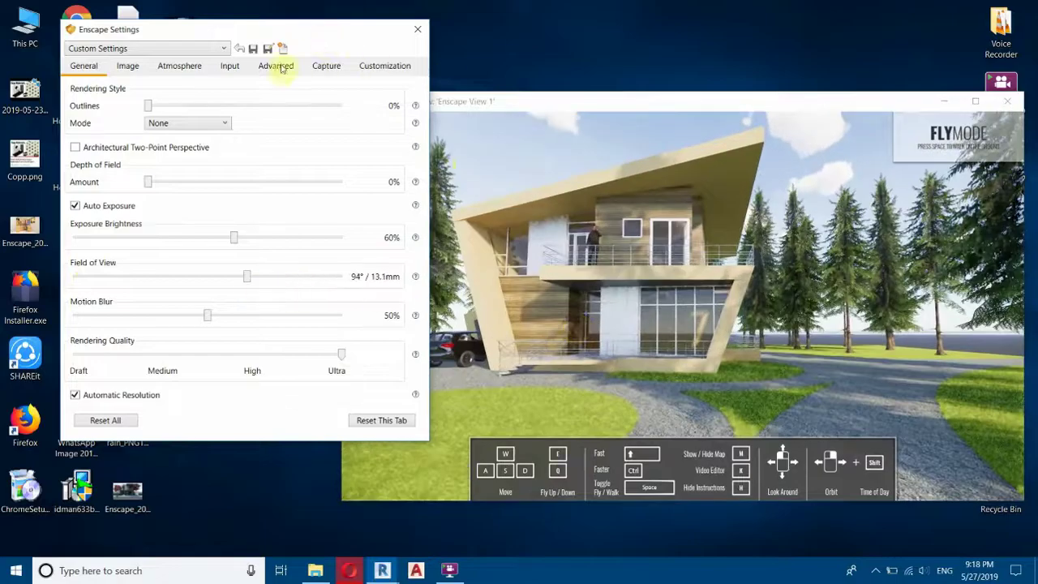
drag(288, 31, 242, 74)
drag(206, 320, 192, 328)
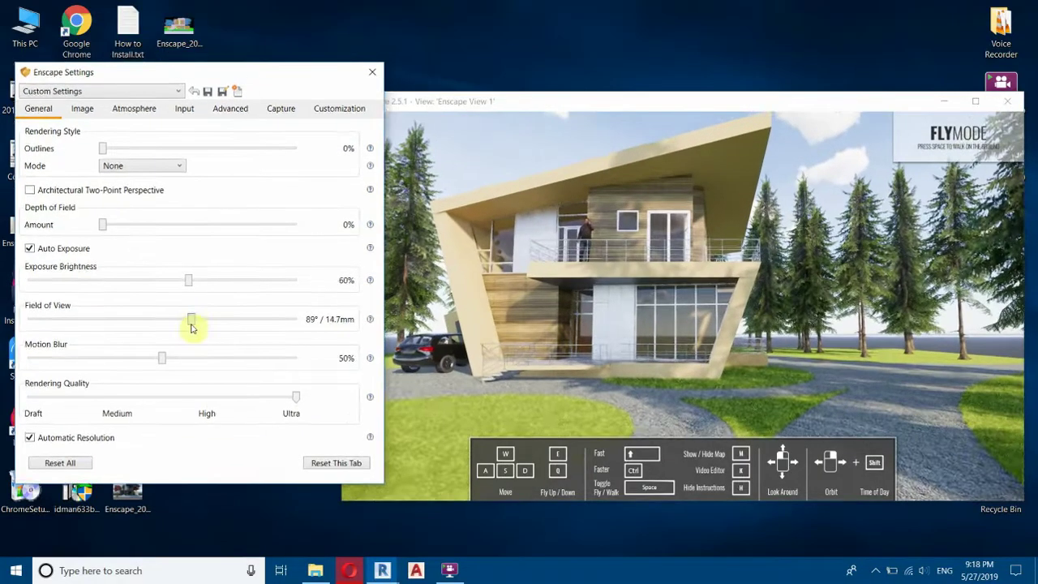
drag(696, 349, 684, 345)
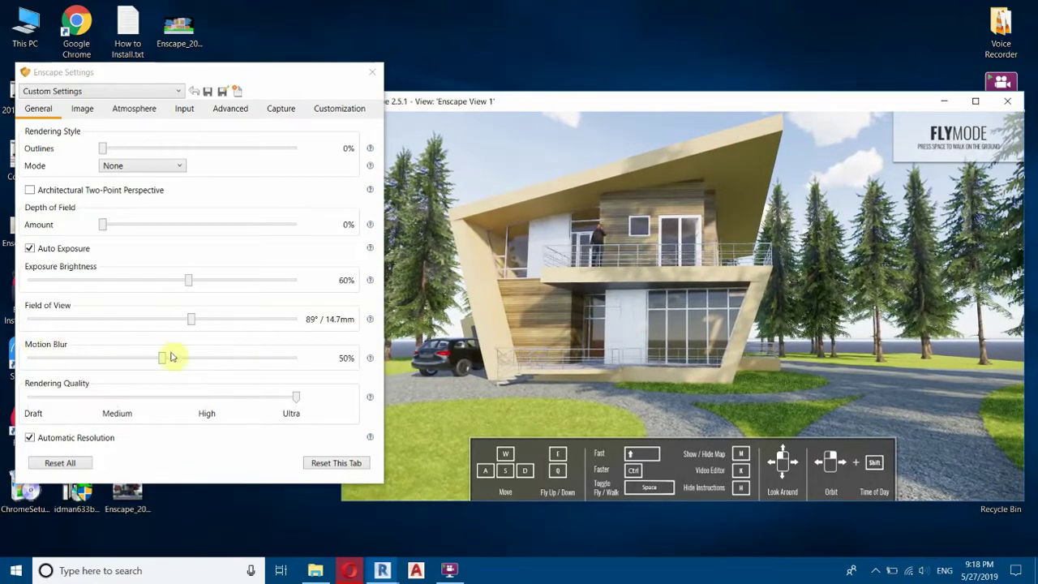
Try out the motion blur and compare the house rendering at Draft and Ultra quality, ending on Ultra.
mouse_move(161, 362)
mouse_down()
mouse_move(236, 364)
mouse_move(144, 370)
mouse_up()
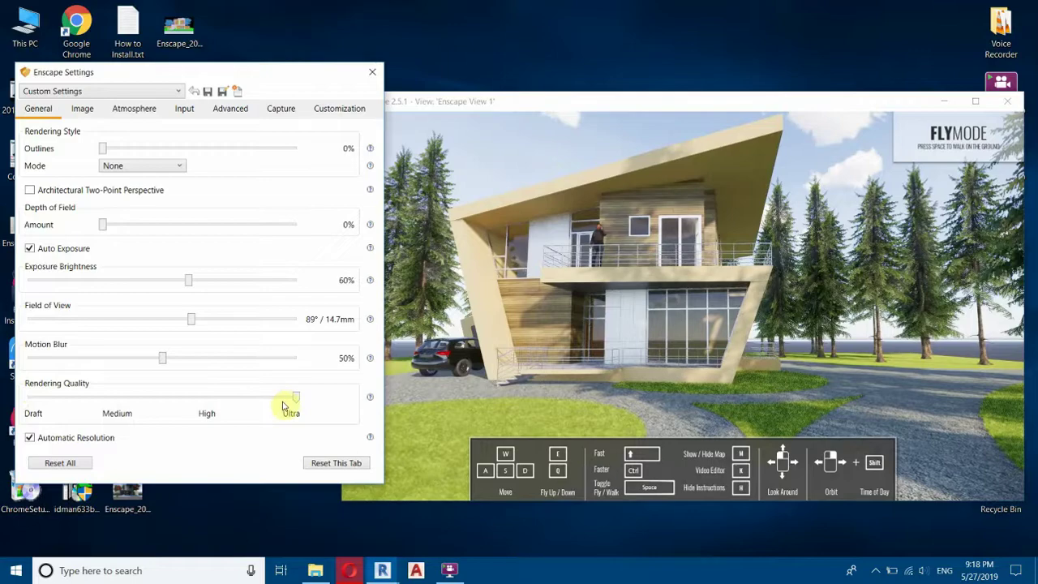
drag(295, 399, 32, 405)
drag(647, 321, 583, 239)
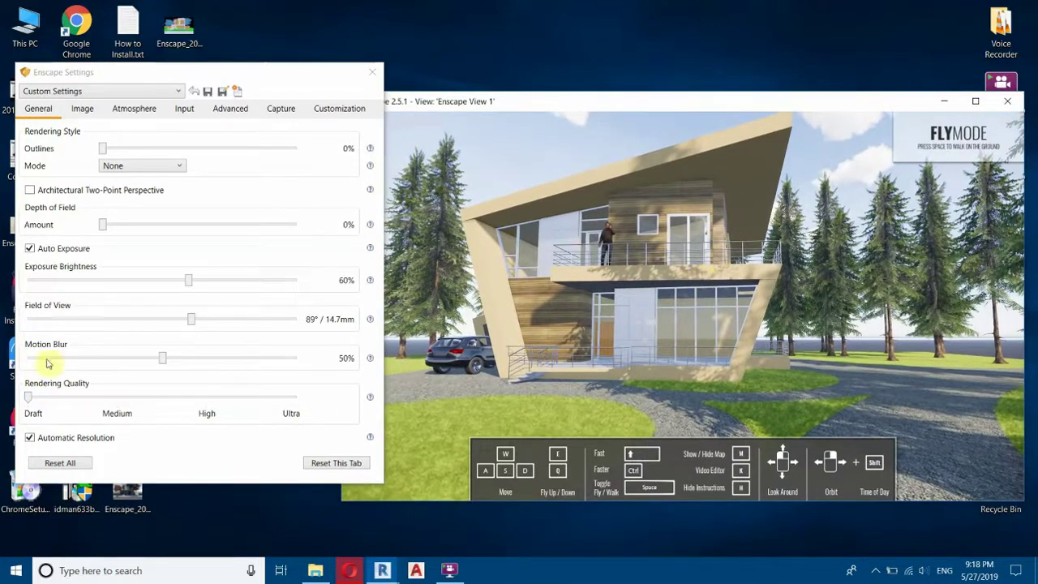
drag(29, 399, 225, 400)
click(627, 290)
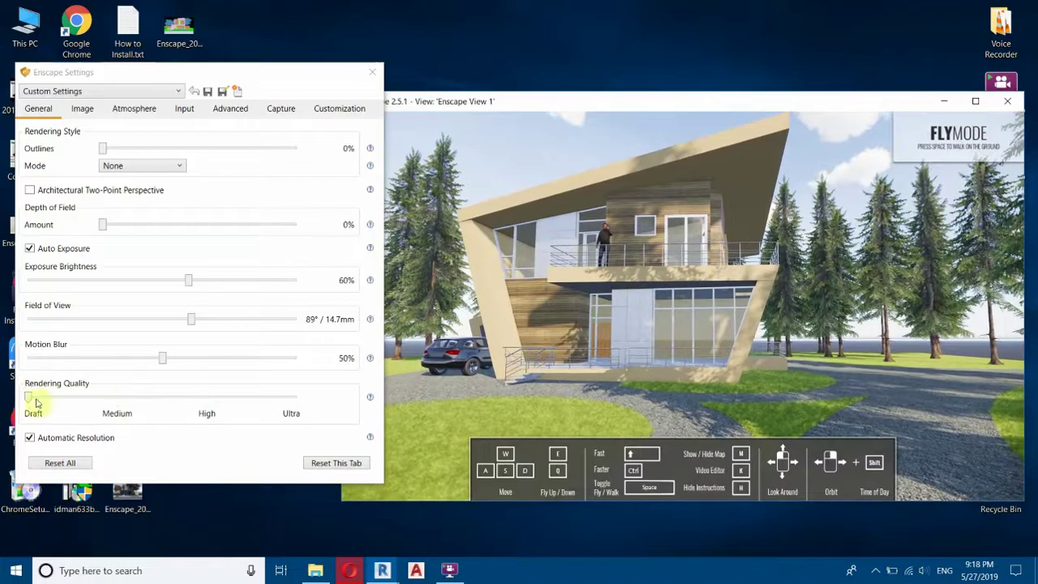
drag(27, 402, 296, 397)
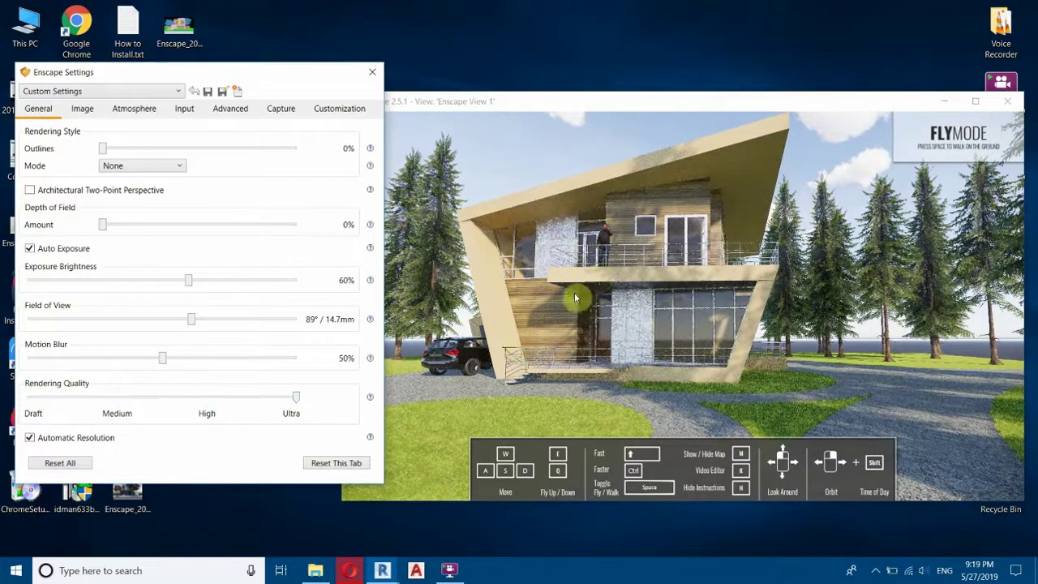
drag(571, 292, 554, 290)
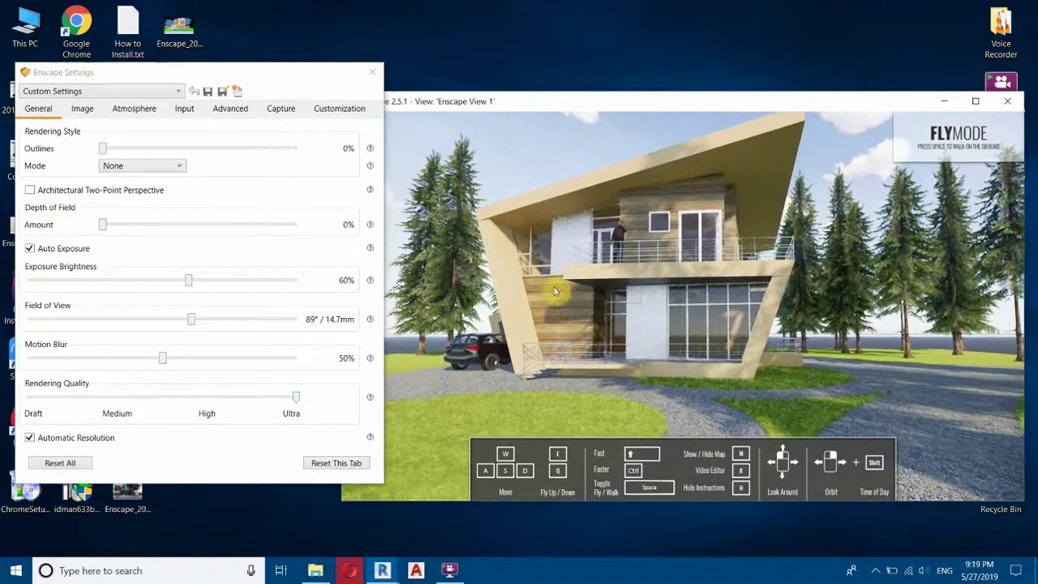
In the Enscape image settings, set highlights to -44% and shadows to -23%.
click(81, 111)
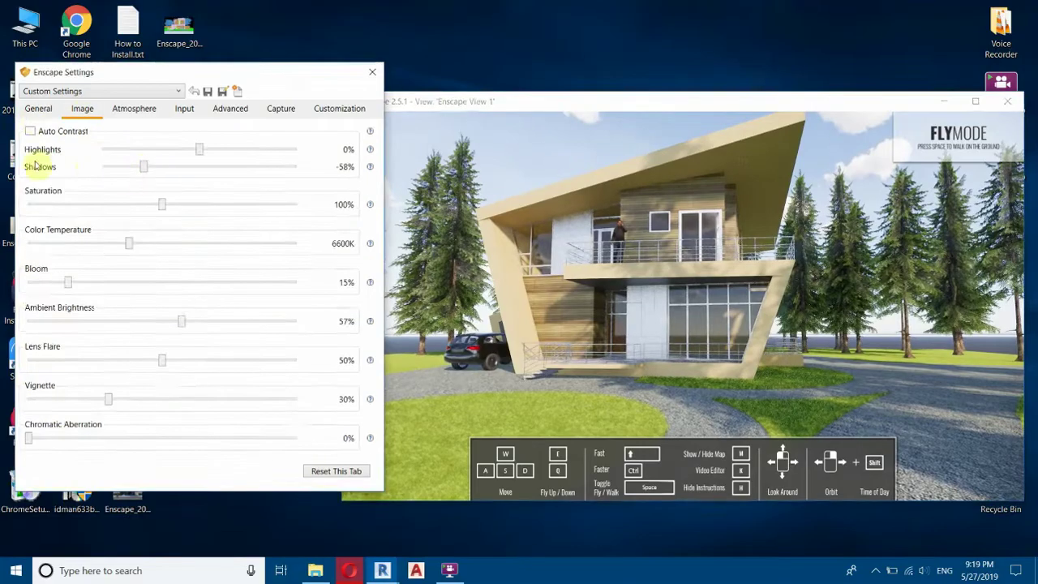
drag(144, 166, 172, 175)
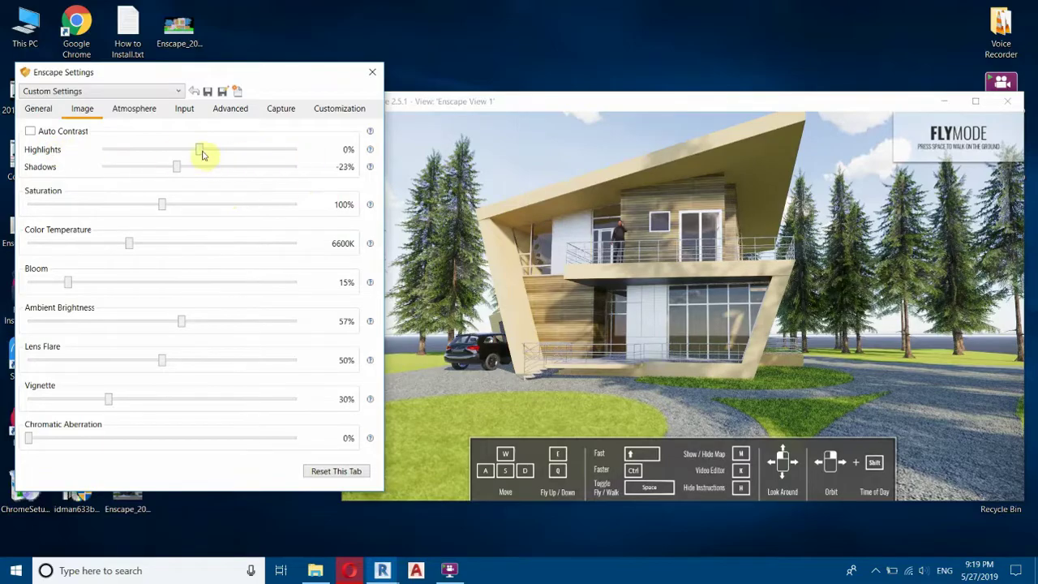
drag(219, 156, 86, 162)
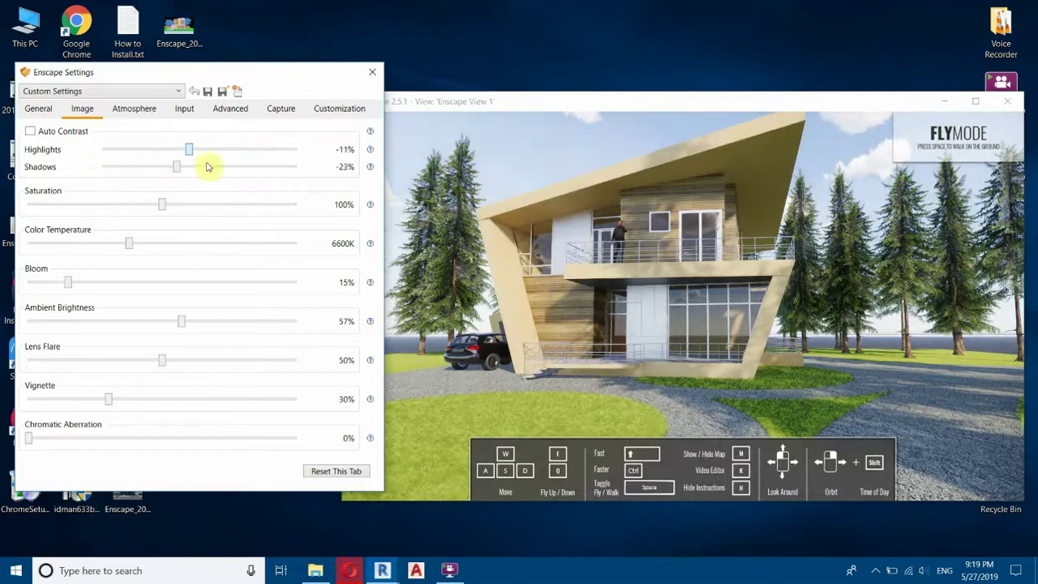
drag(159, 173, 180, 173)
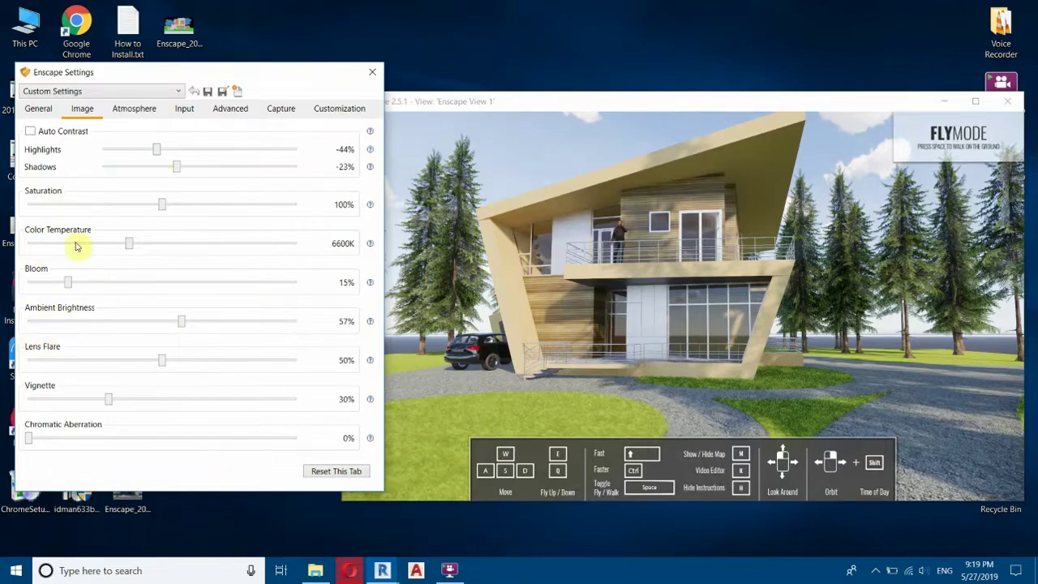
drag(279, 78, 330, 55)
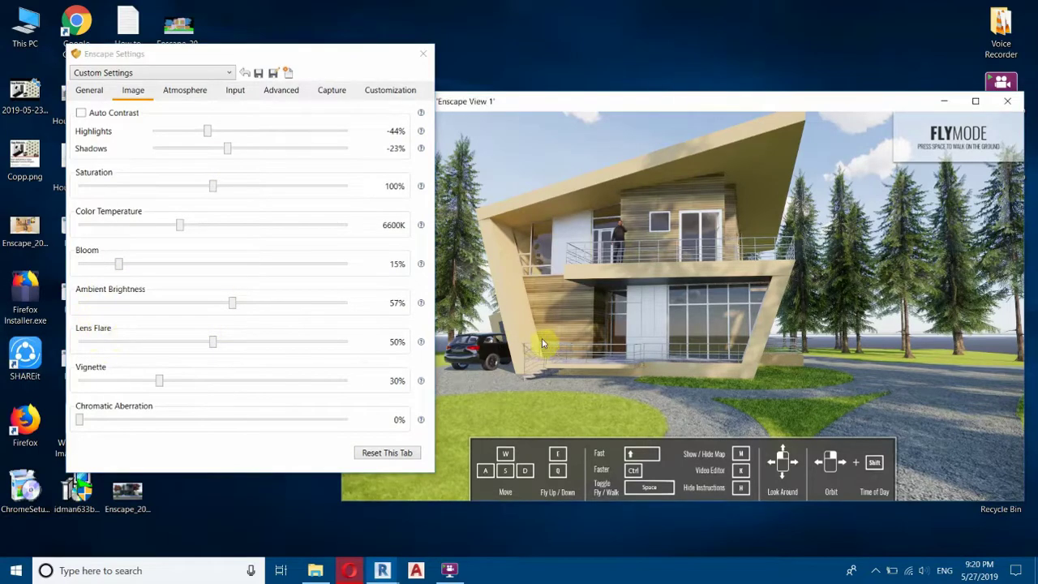
Reposition the Enscape settings window beside the rendering so that all image settings and most of the house are visible together.
drag(331, 70, 236, 293)
drag(570, 306, 576, 306)
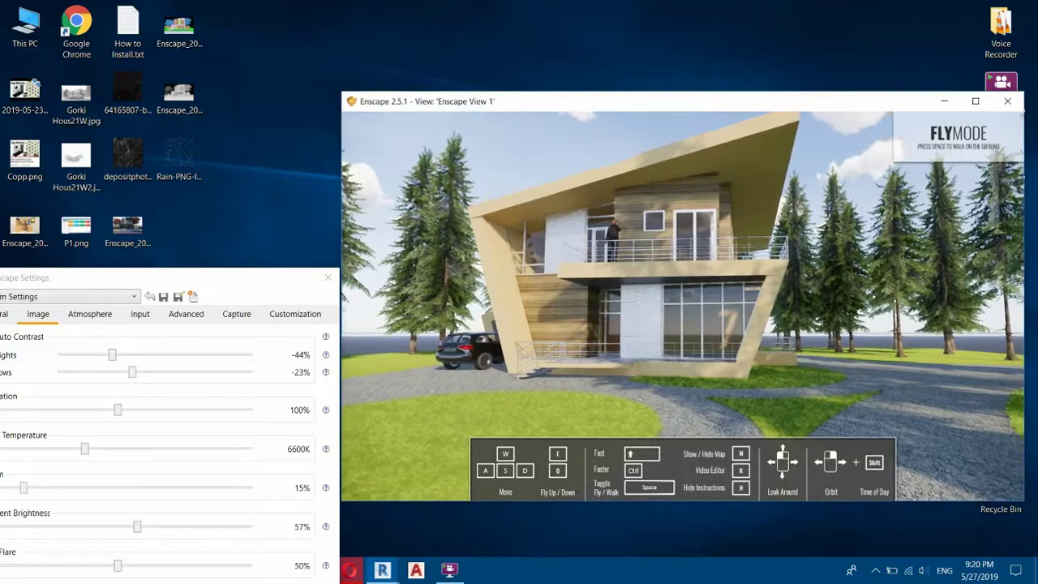
drag(215, 279, 243, 104)
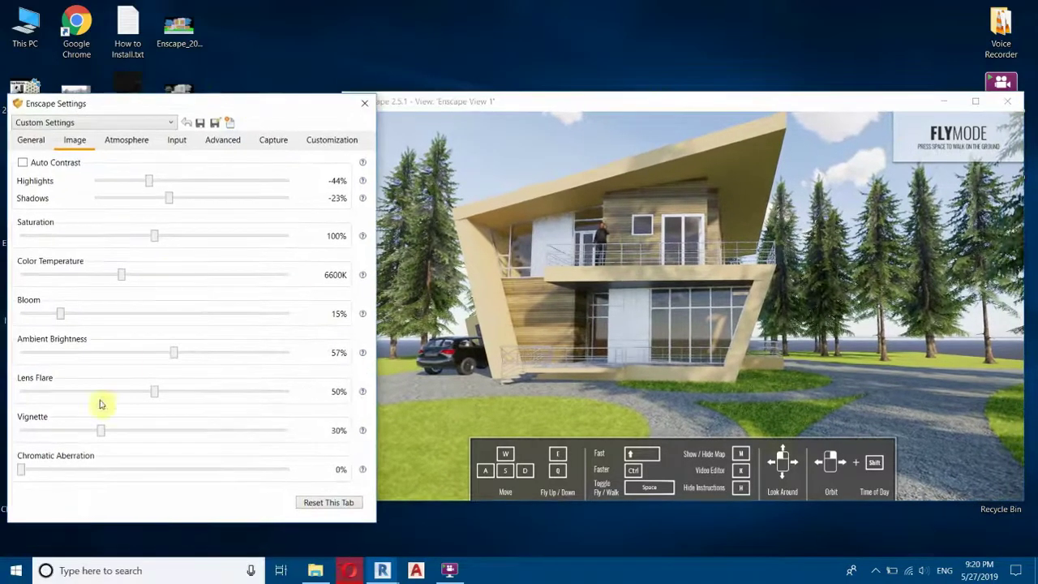
click(632, 231)
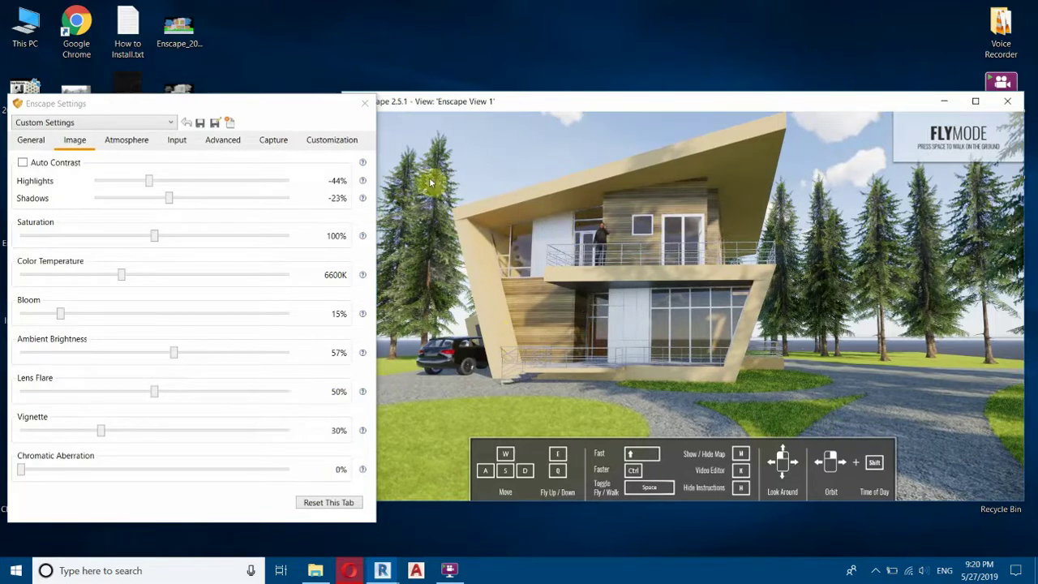
Try afternoon, night and midday sun positions in the house rendering, ending on a morning time of day.
shift+right_drag(688, 311, 458, 182)
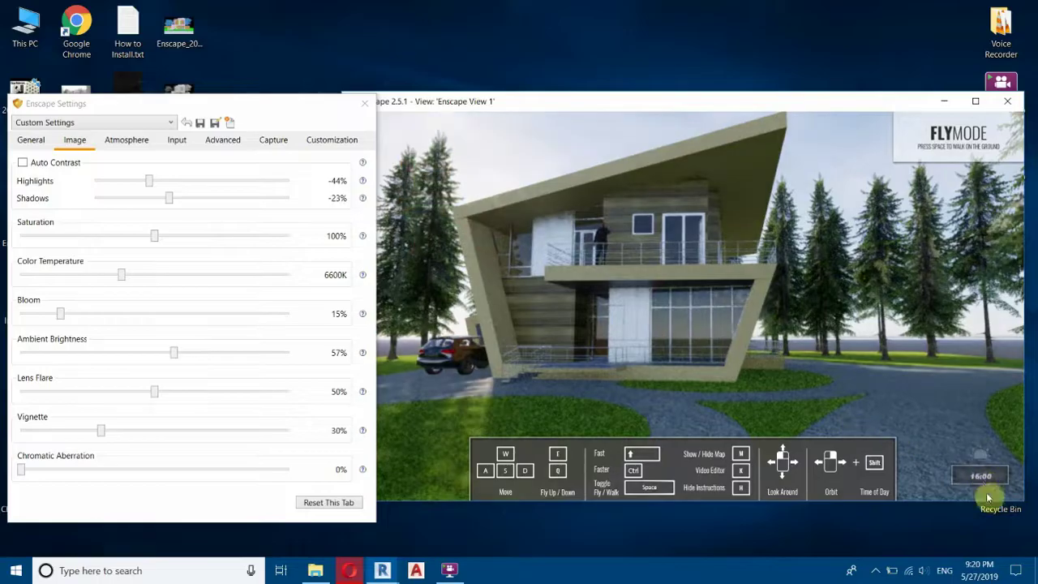
shift+right_drag(967, 479, 446, 174)
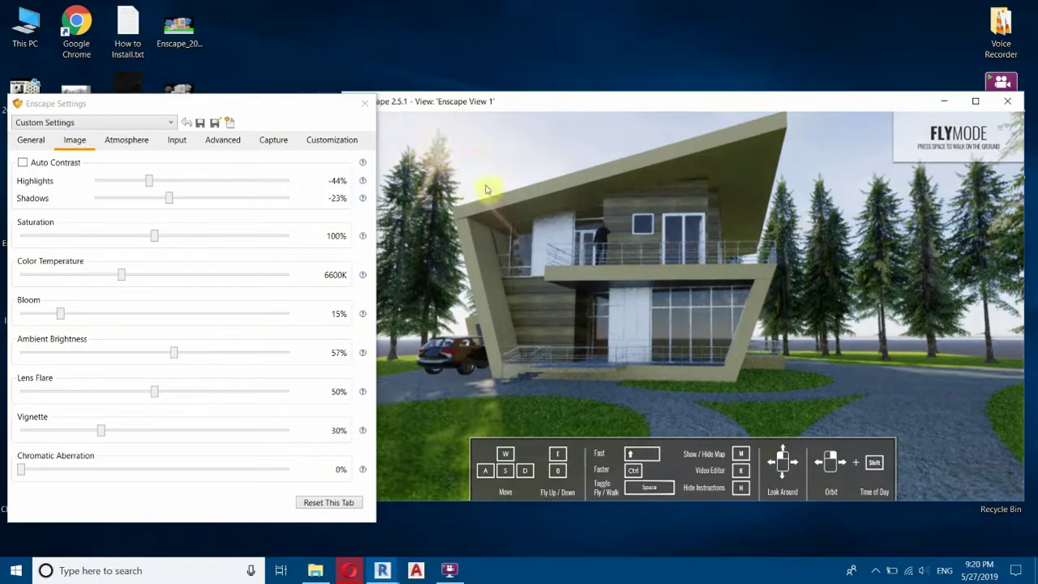
shift+right_drag(480, 240, 523, 266)
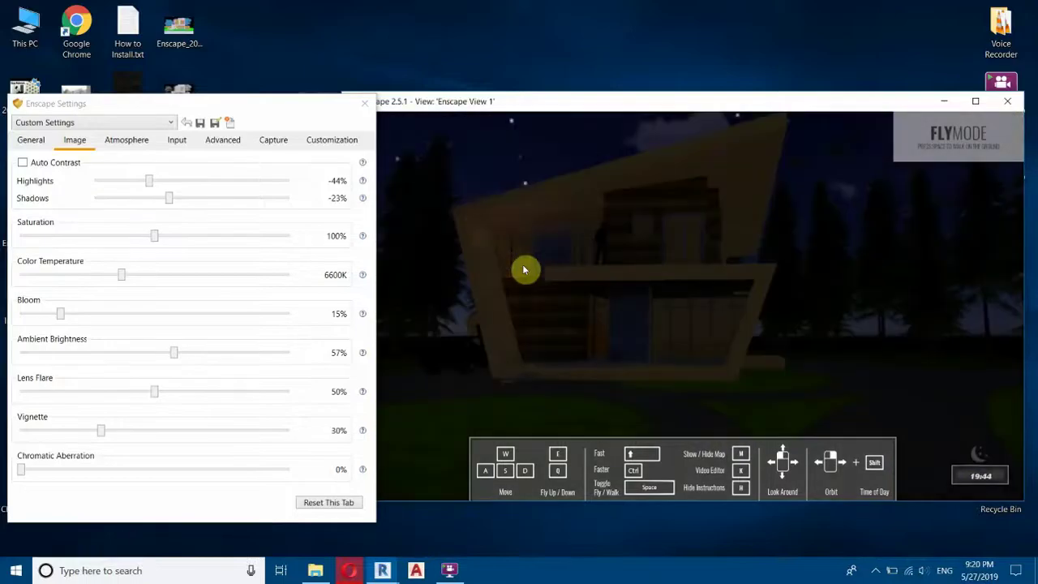
key(i)
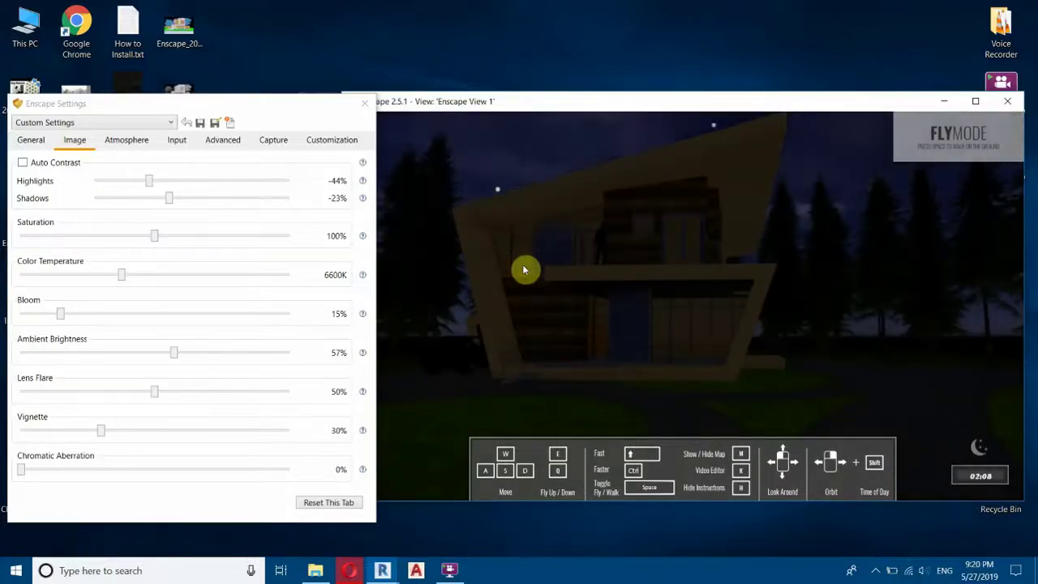
key(i)
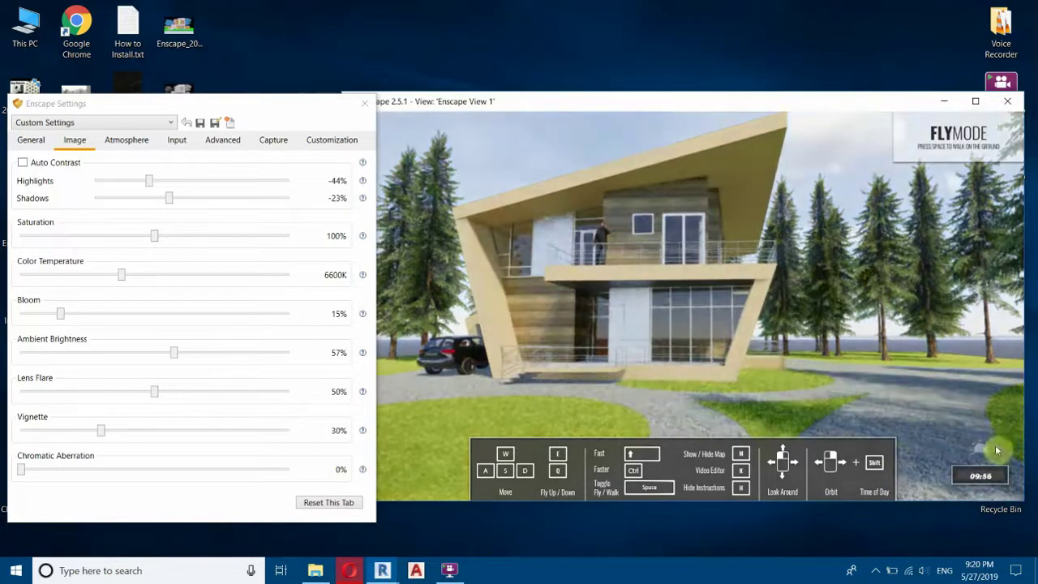
key(i)
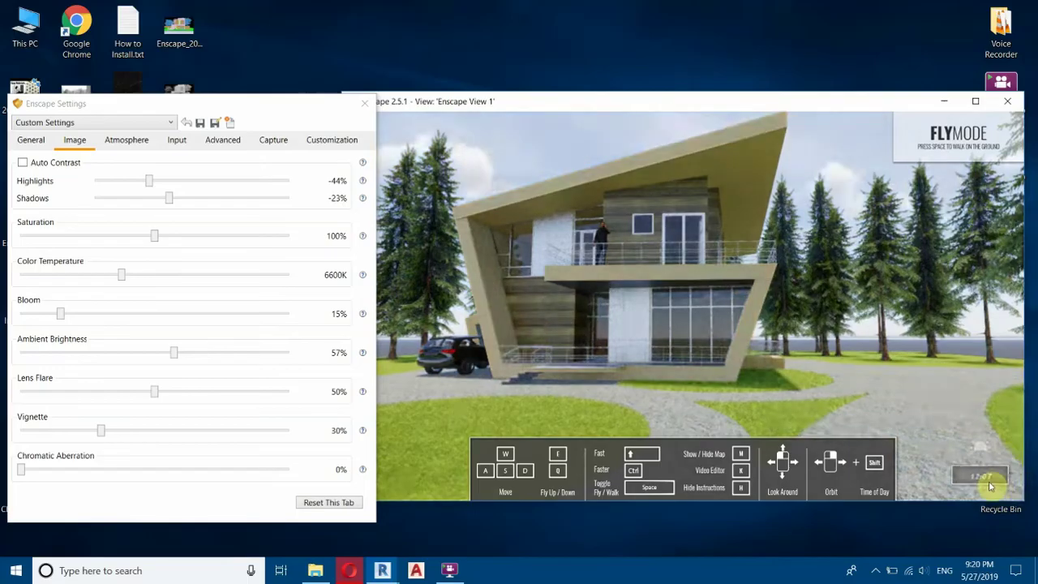
key(u)
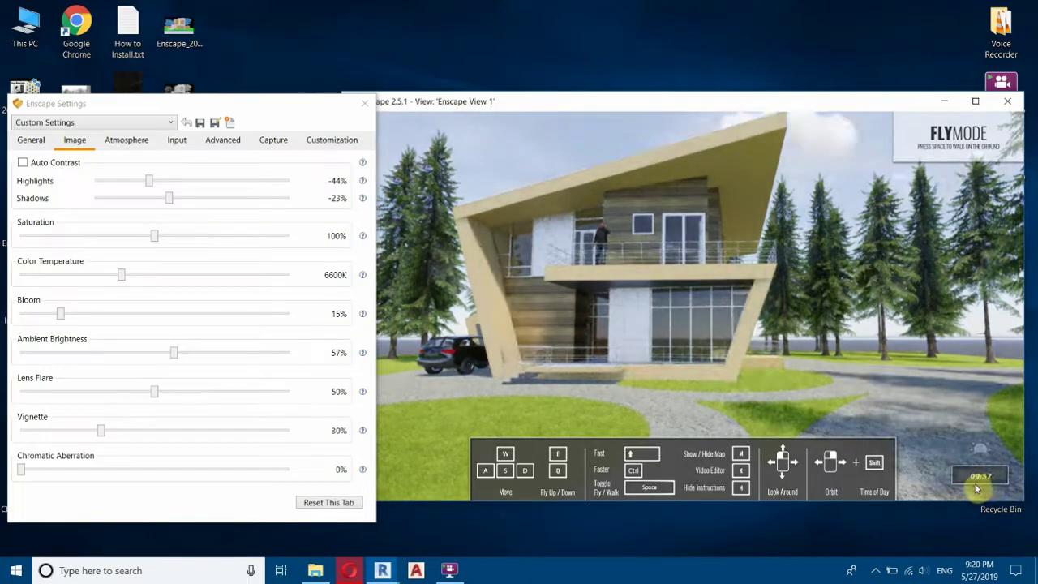
key(u)
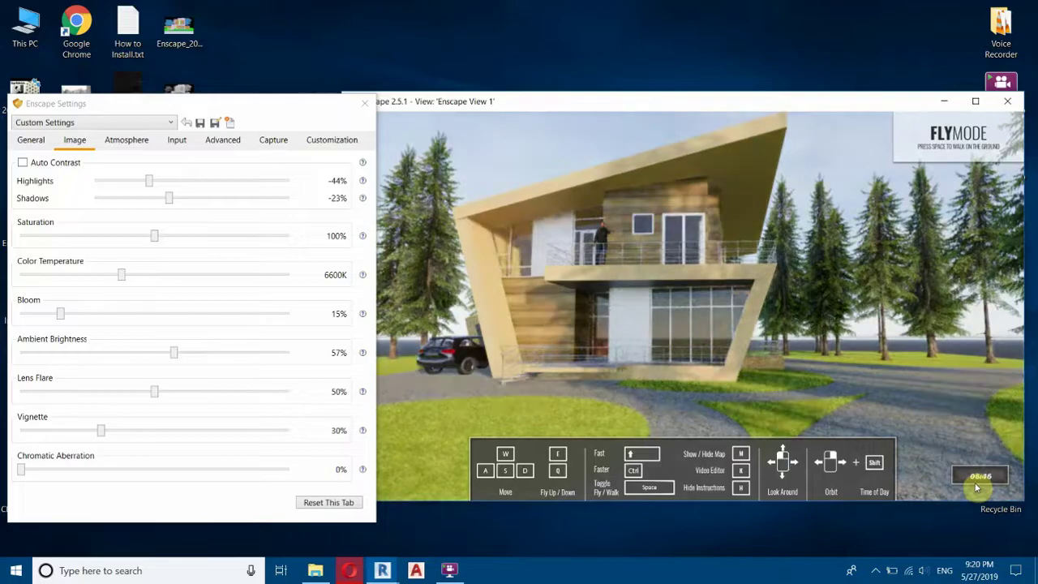
key(i)
key(u)
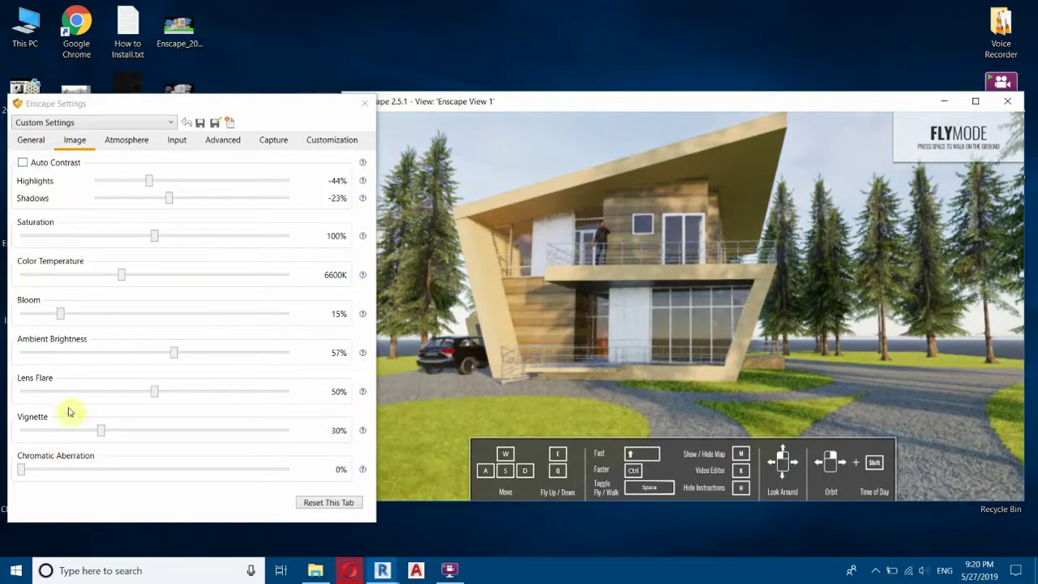
Open the Enscape atmosphere settings and rearrange the settings and rendering windows so both are fully usable.
click(127, 140)
click(567, 111)
drag(547, 155, 510, 147)
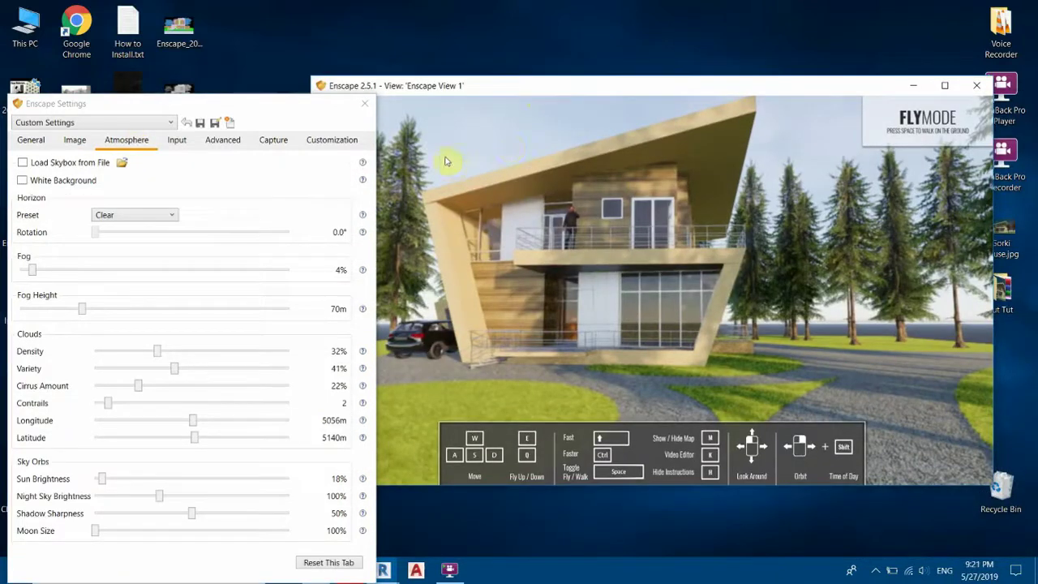
drag(172, 97, 185, 52)
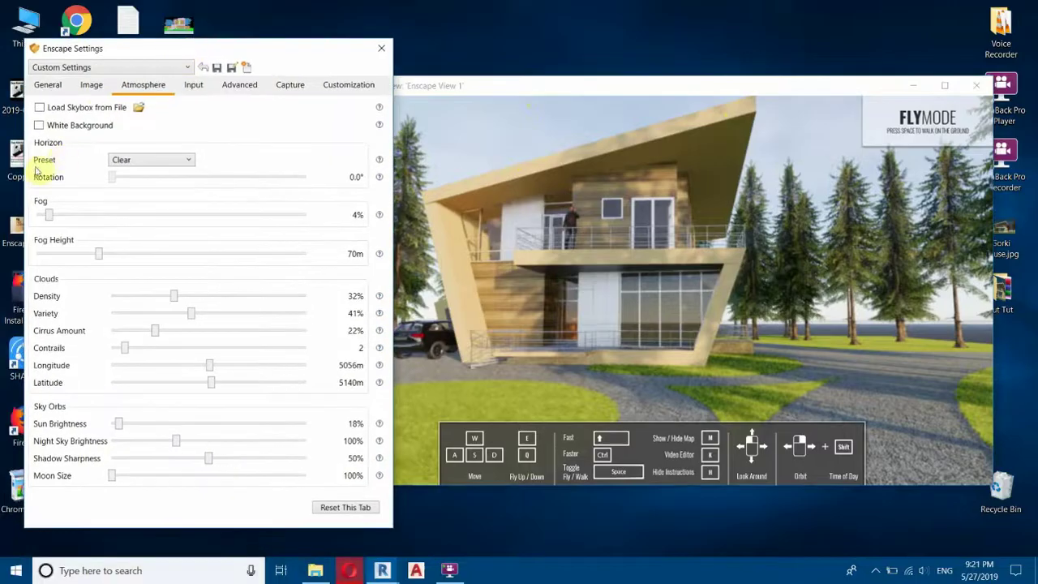
Try the Forest and Construction Site horizon presets behind the house.
click(169, 163)
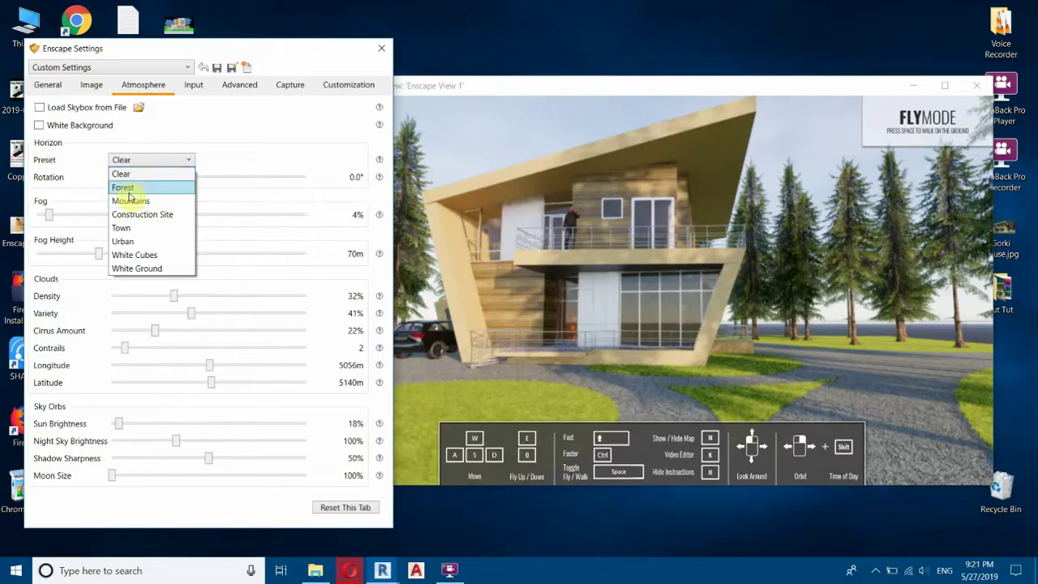
click(127, 191)
mouse_move(290, 69)
mouse_down()
mouse_move(262, 412)
mouse_move(304, 57)
mouse_move(307, 79)
mouse_up()
click(185, 170)
click(178, 221)
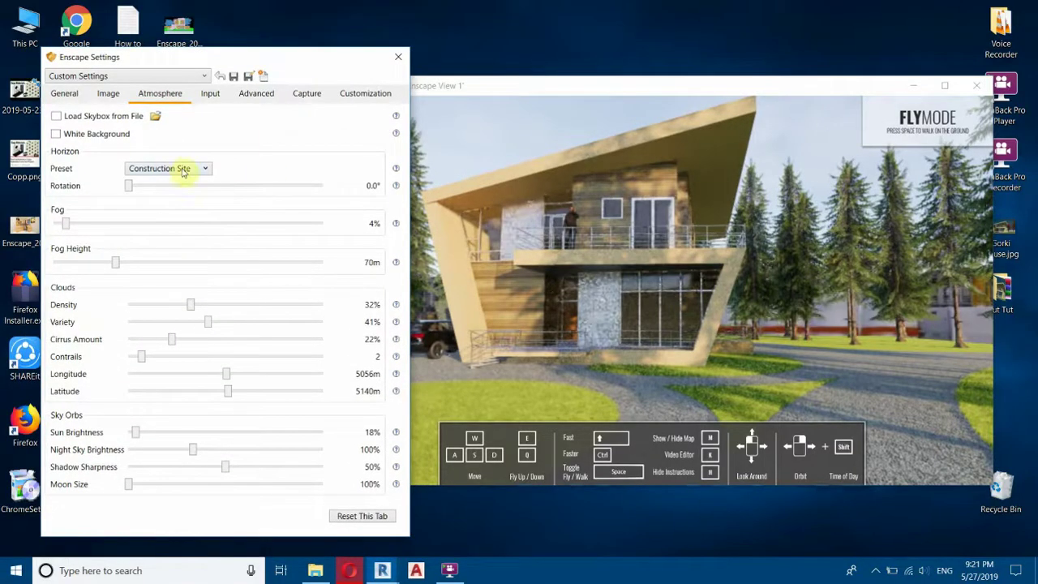
Set the horizon preset to Mountains and its rotation to 14.1°.
click(182, 171)
click(166, 206)
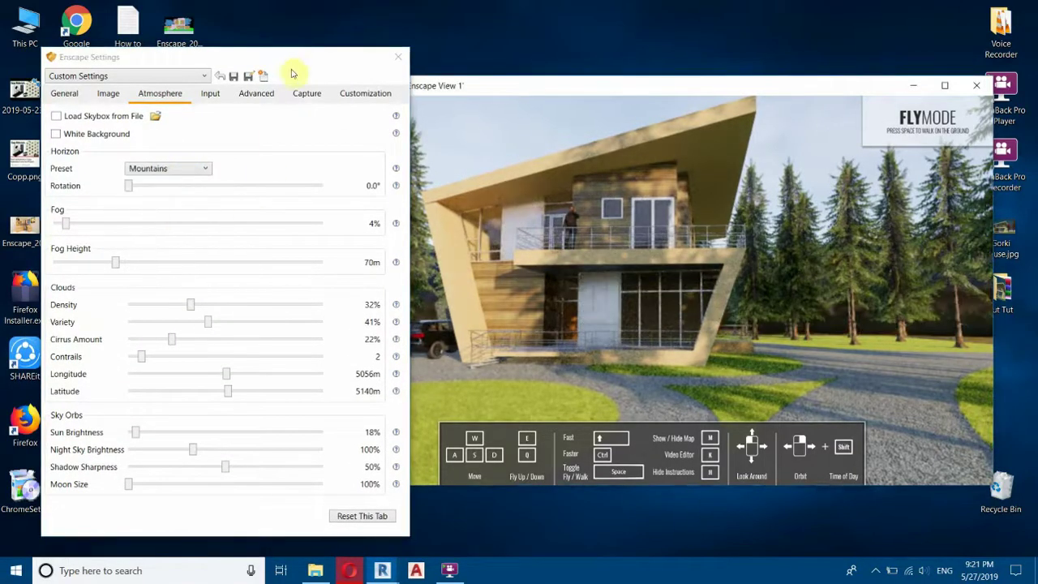
drag(287, 69, 276, 30)
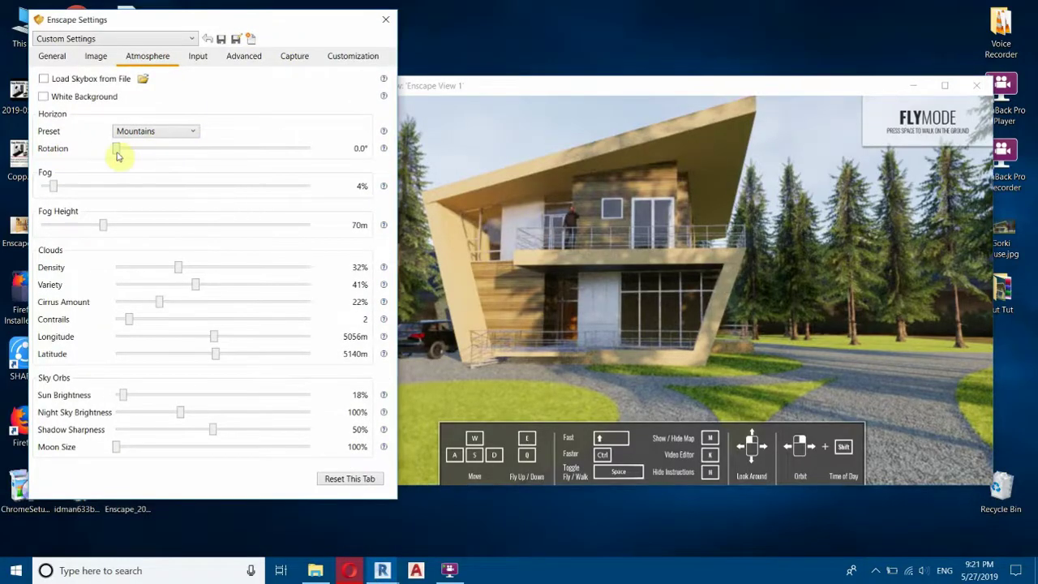
mouse_move(117, 152)
mouse_down()
mouse_move(140, 156)
mouse_move(124, 165)
mouse_up()
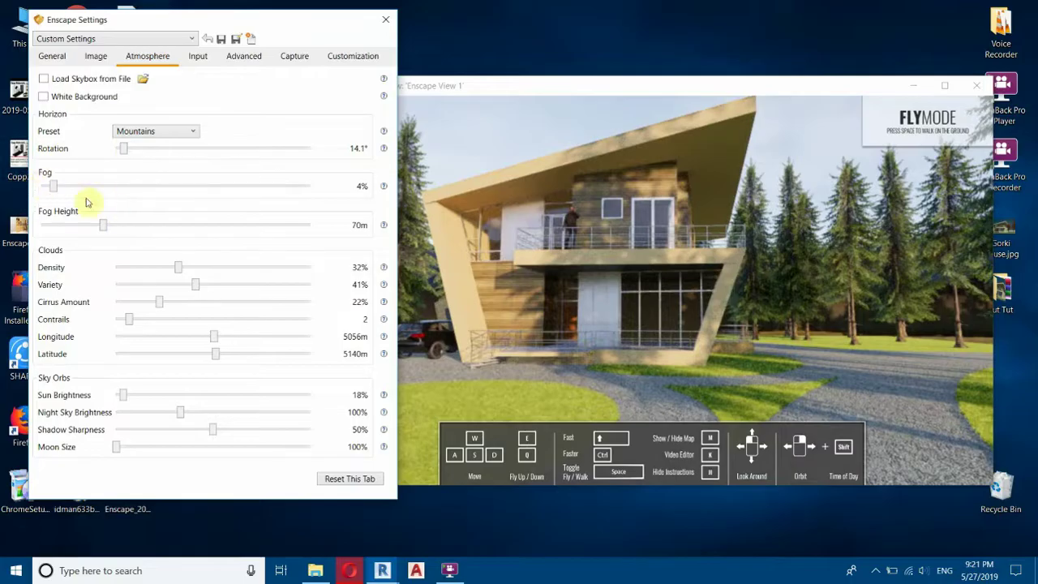
Compare fog at 30% and settle on 6%, and set the cloud density to 51% and variety to 34%.
drag(559, 86, 590, 60)
drag(58, 189, 122, 192)
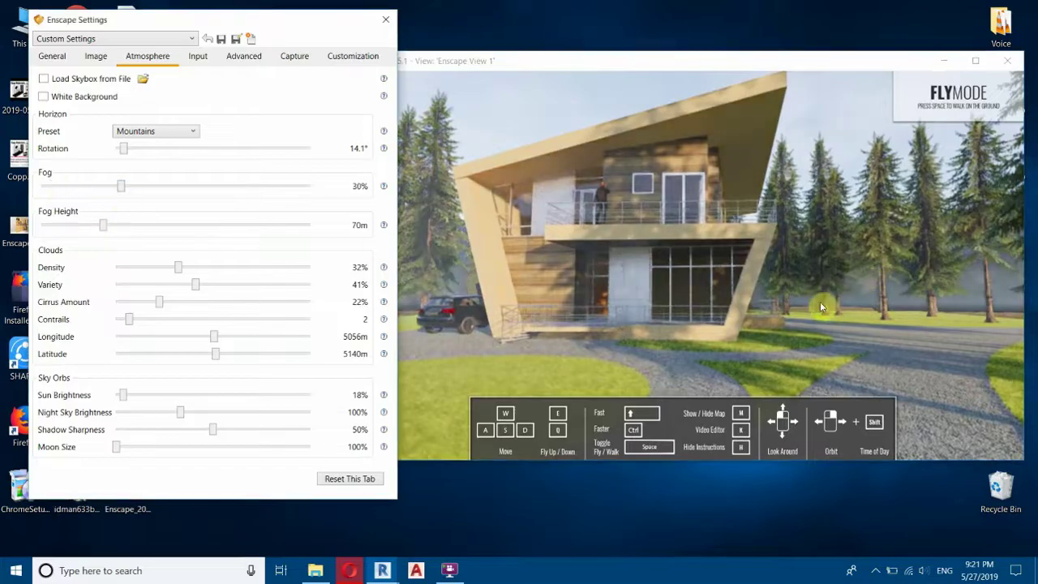
drag(113, 194, 63, 200)
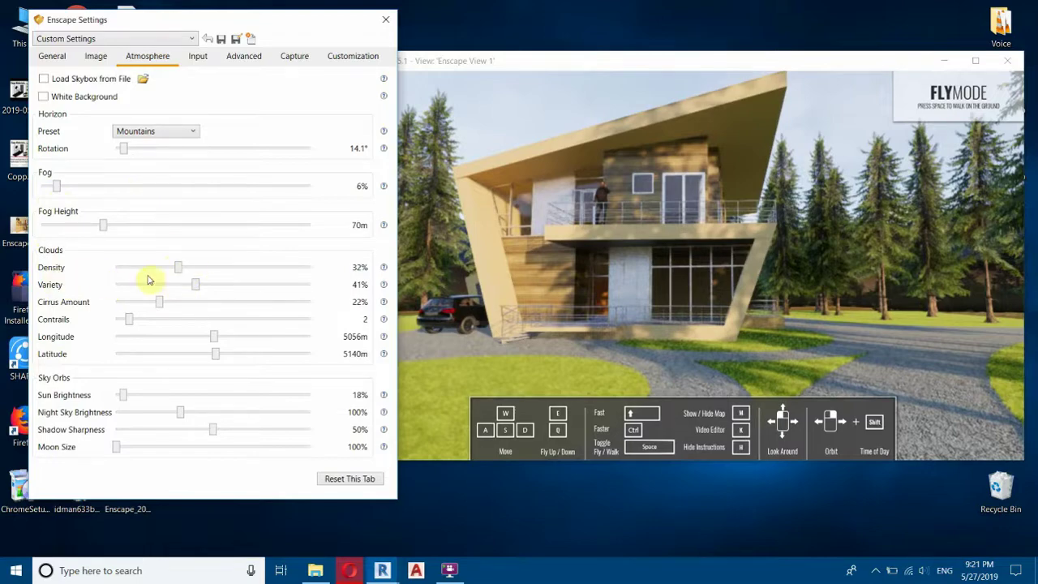
drag(178, 269, 184, 290)
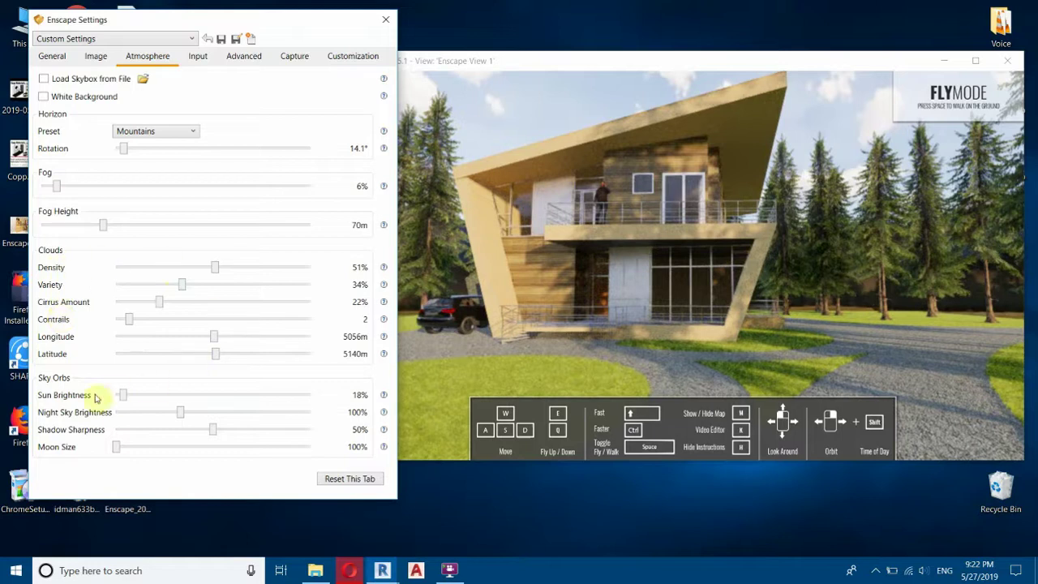
Try the sun brightness at 0% and 11% on the house, and set it to 10%.
click(532, 138)
drag(197, 24, 173, 25)
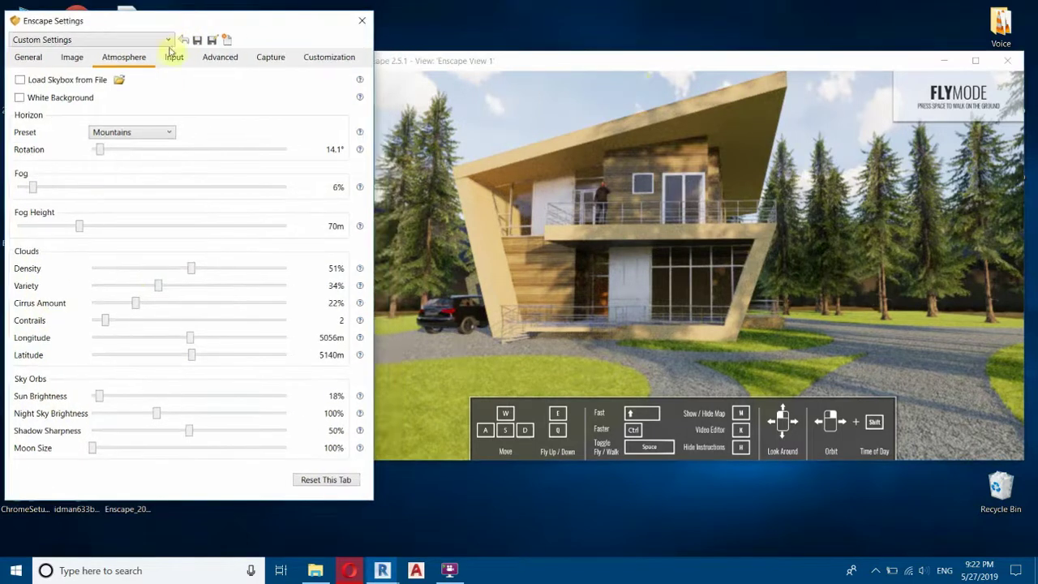
drag(99, 397, 77, 398)
click(535, 276)
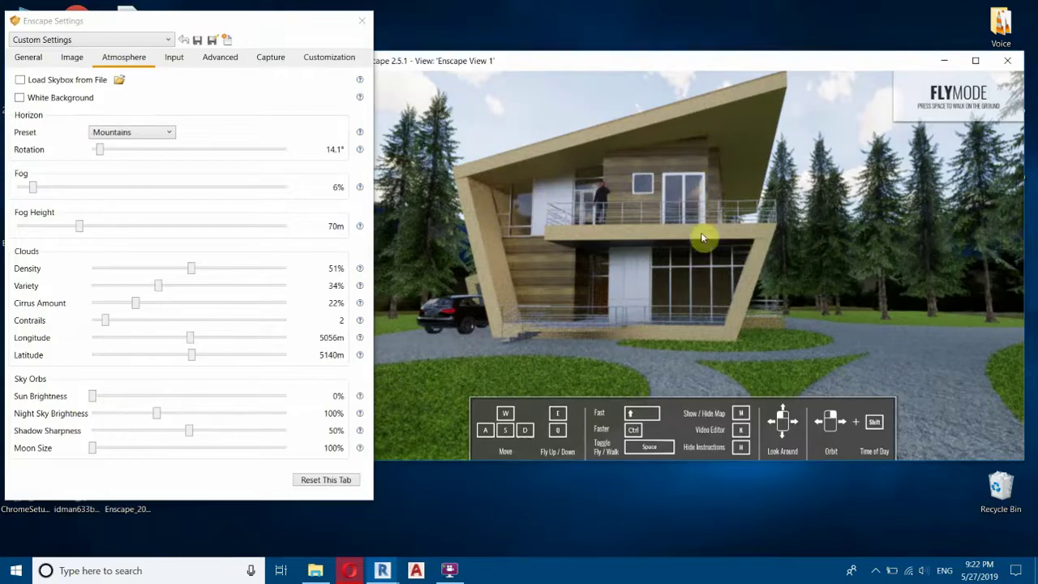
drag(93, 401, 96, 403)
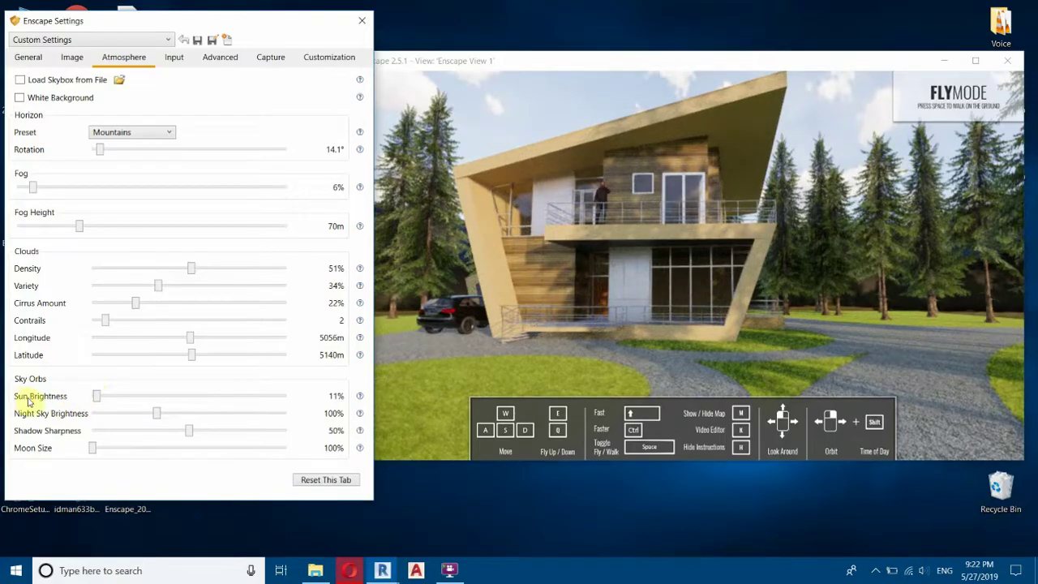
drag(98, 399, 96, 403)
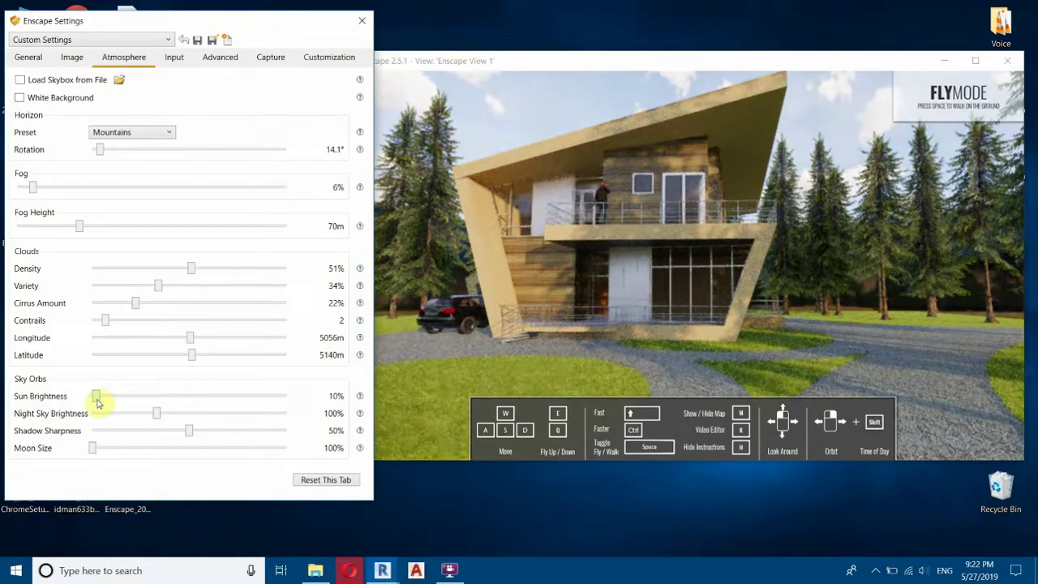
In the advanced Enscape settings, set the artificial light brightness to 94% and turn off grass rendering.
click(174, 58)
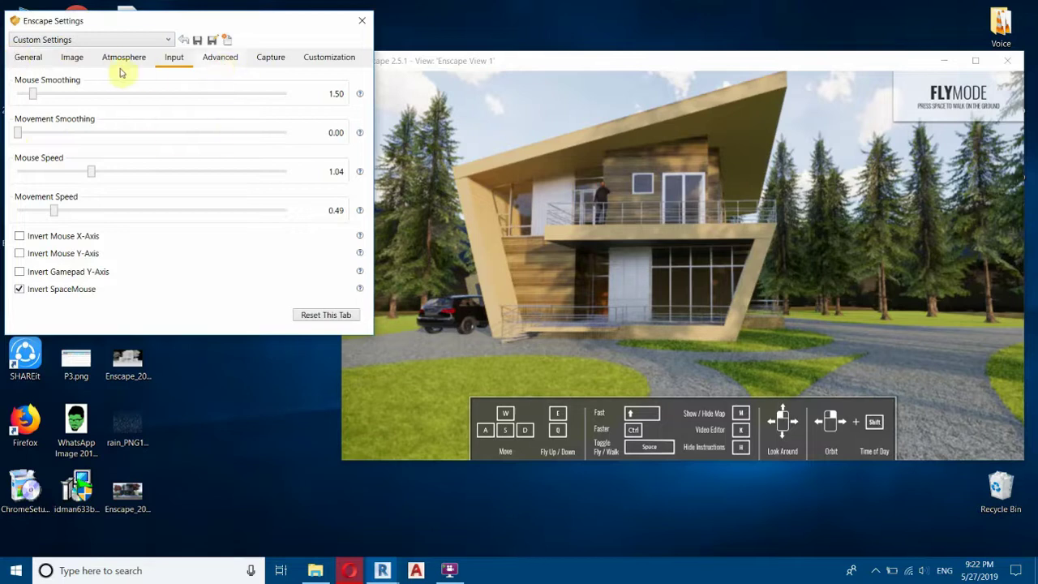
click(220, 60)
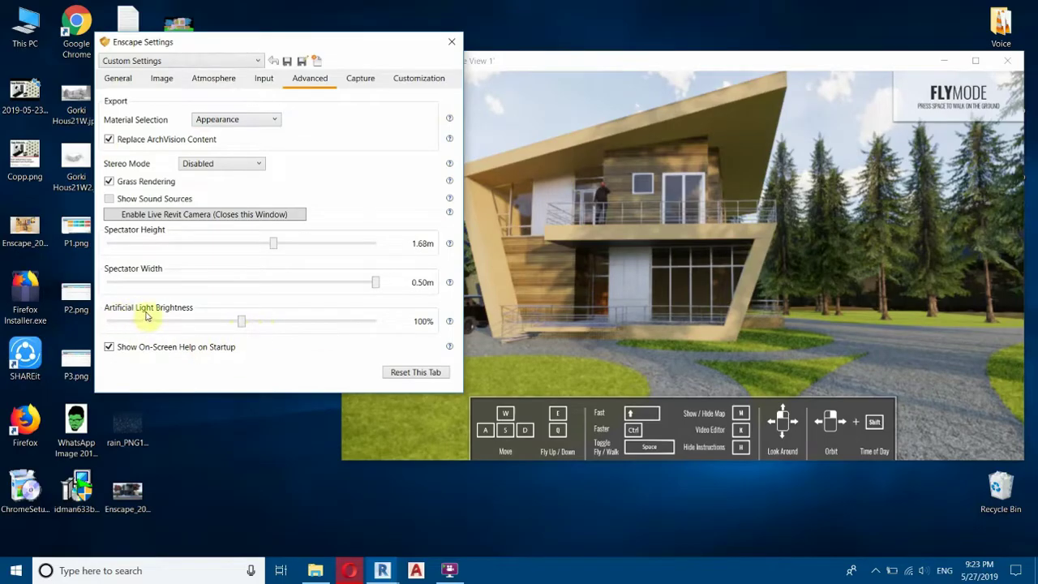
mouse_move(245, 324)
mouse_down()
mouse_move(352, 331)
mouse_move(290, 338)
mouse_move(169, 321)
mouse_move(249, 338)
mouse_move(234, 338)
mouse_up()
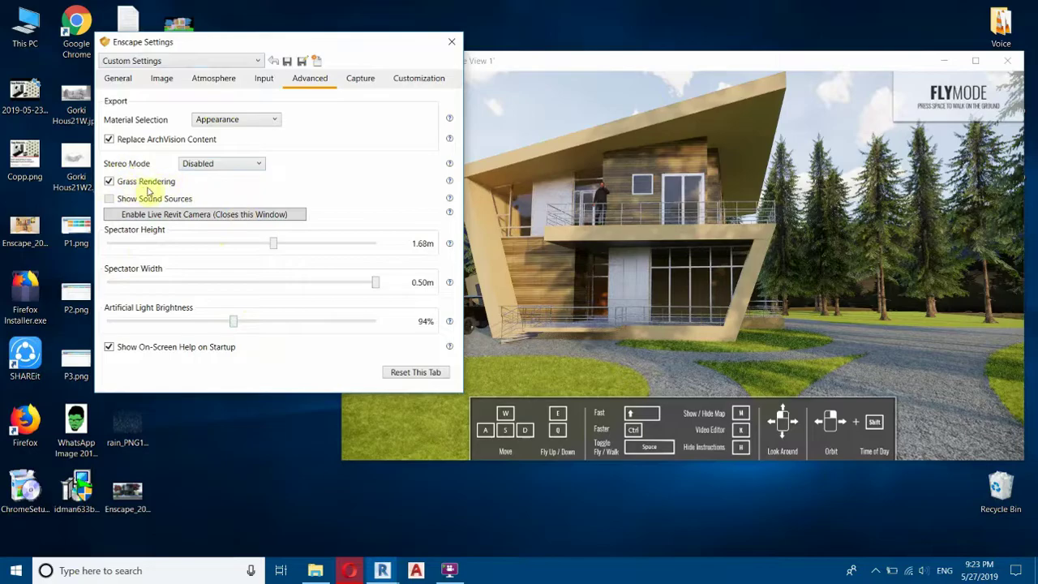
click(568, 357)
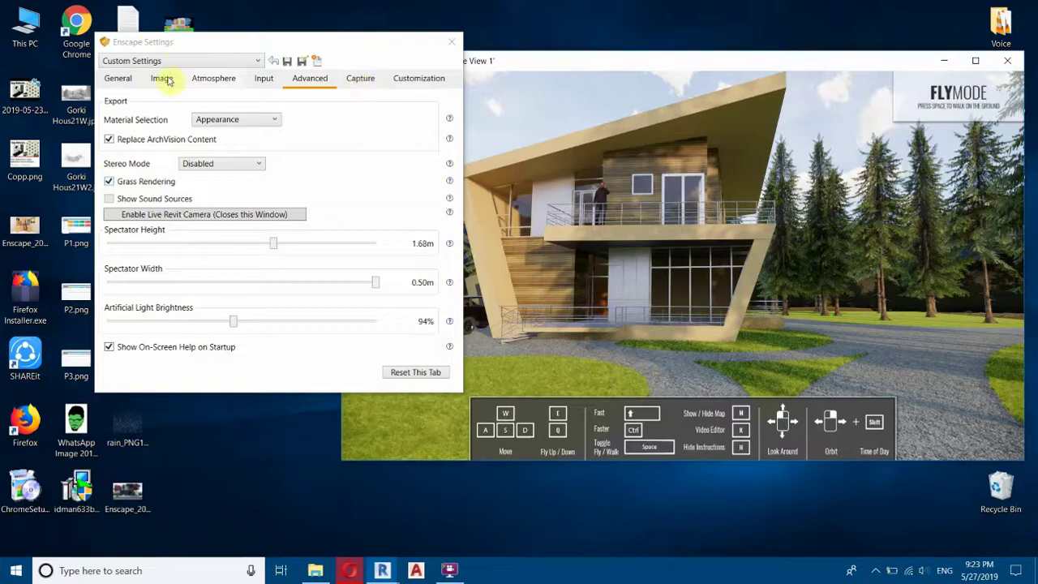
click(114, 182)
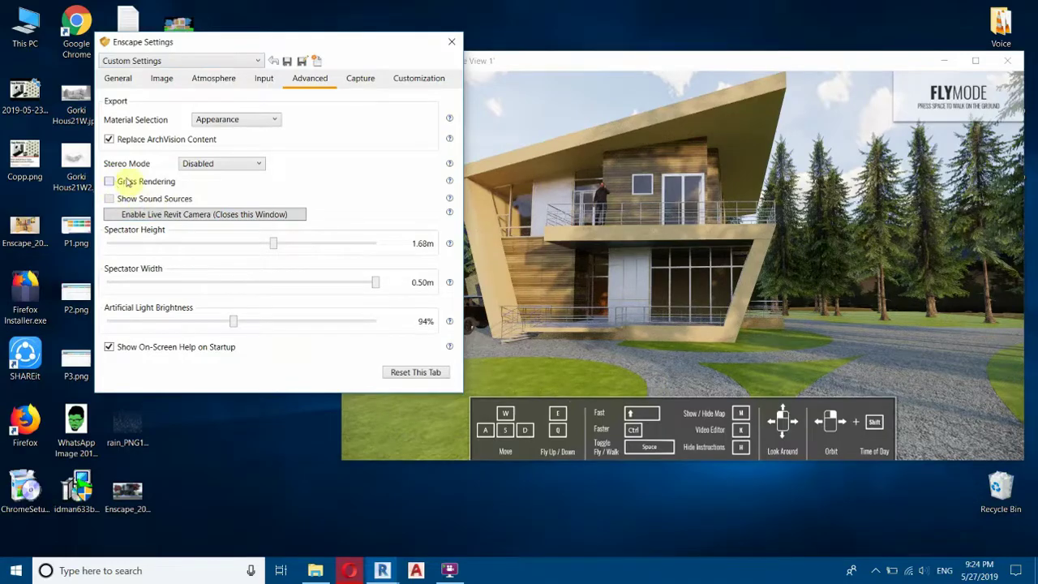
Open the Enscape capture settings and choose Ultra HD as the capture resolution.
click(360, 77)
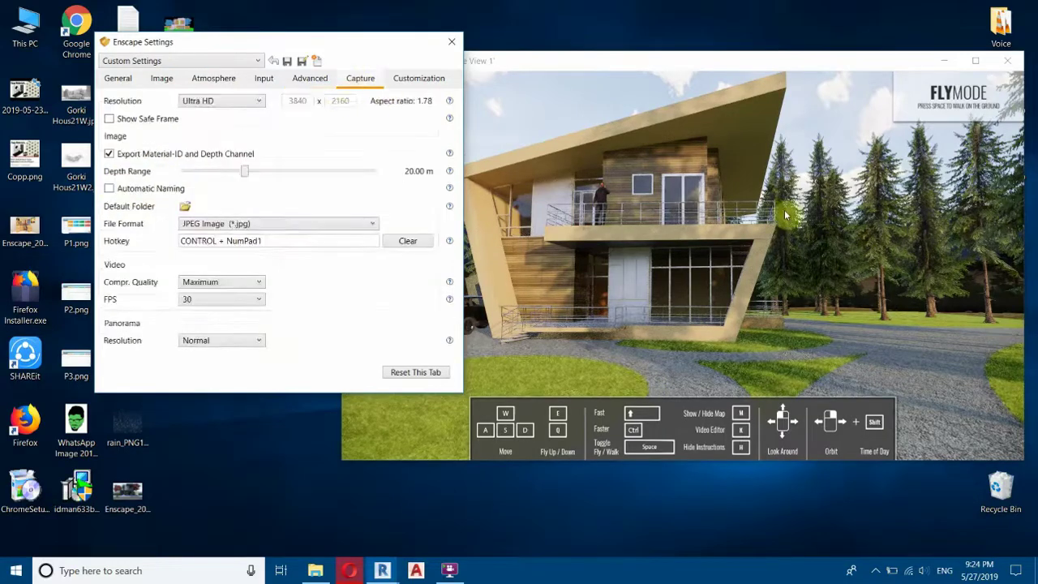
click(671, 218)
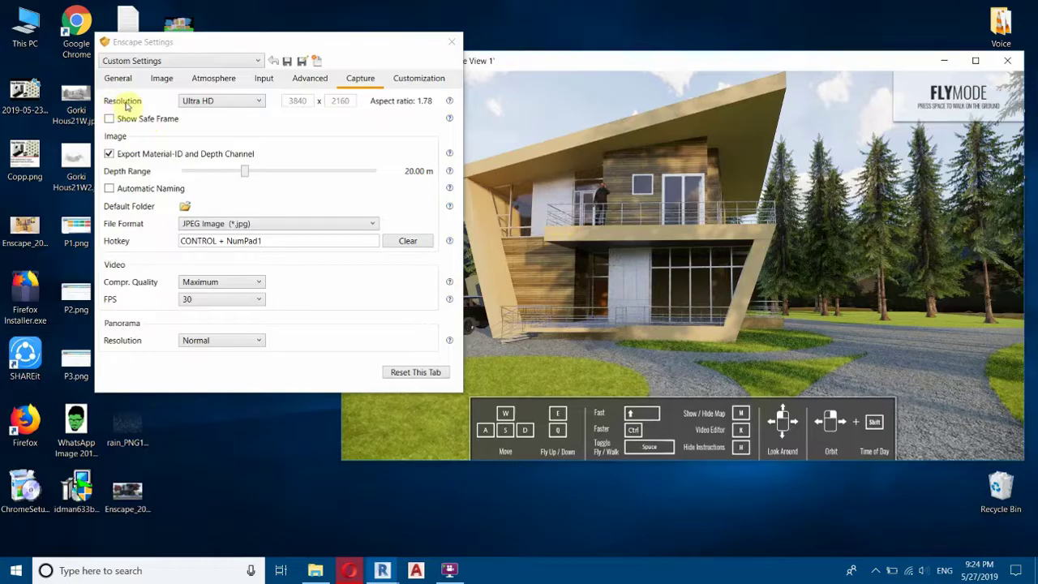
click(226, 104)
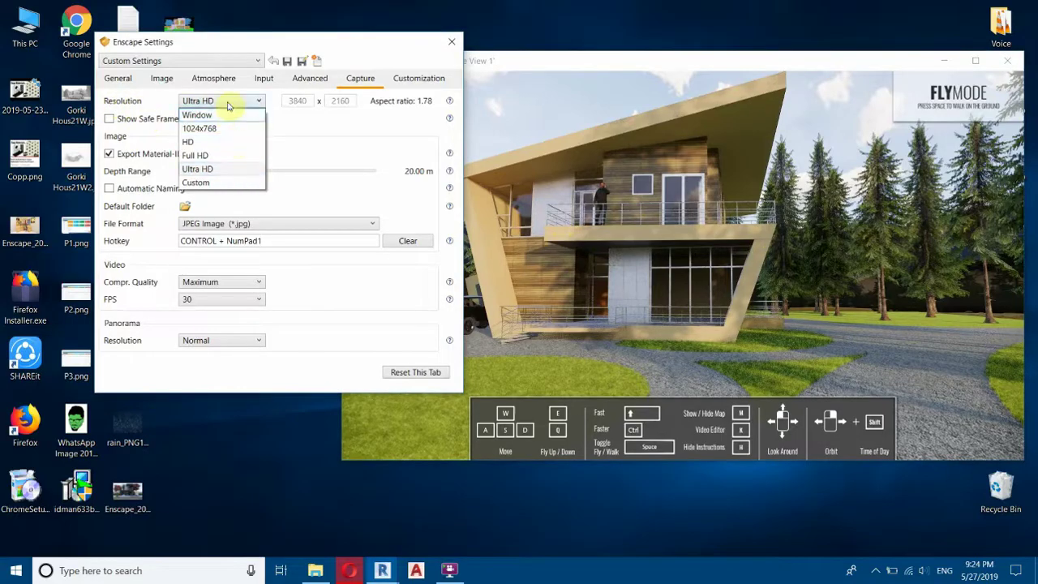
click(203, 169)
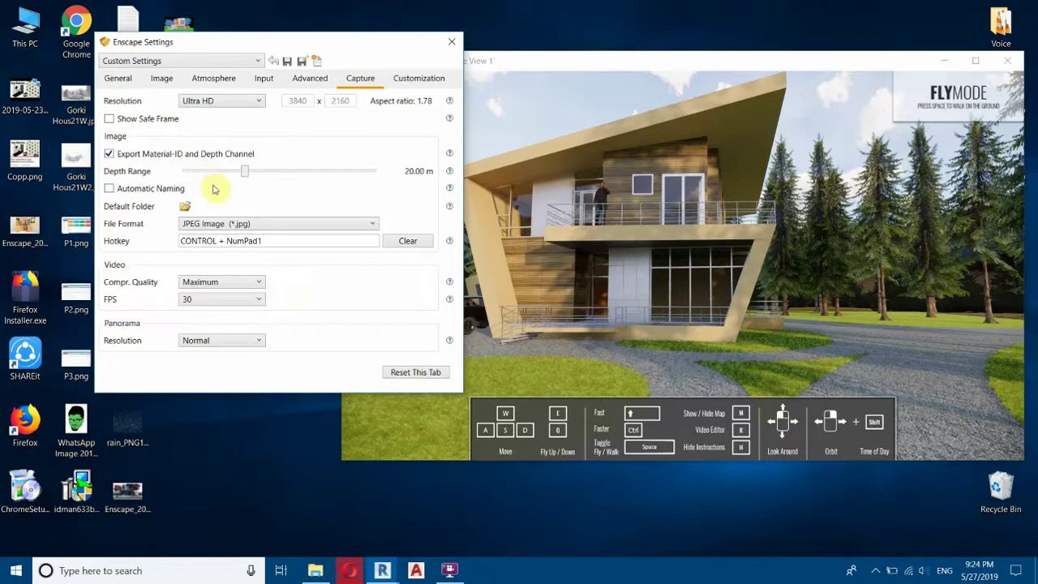
Keep JPEG as the capture file format, enable automatic naming, and assign Control + NumPad1 as the screenshot hotkey.
click(249, 229)
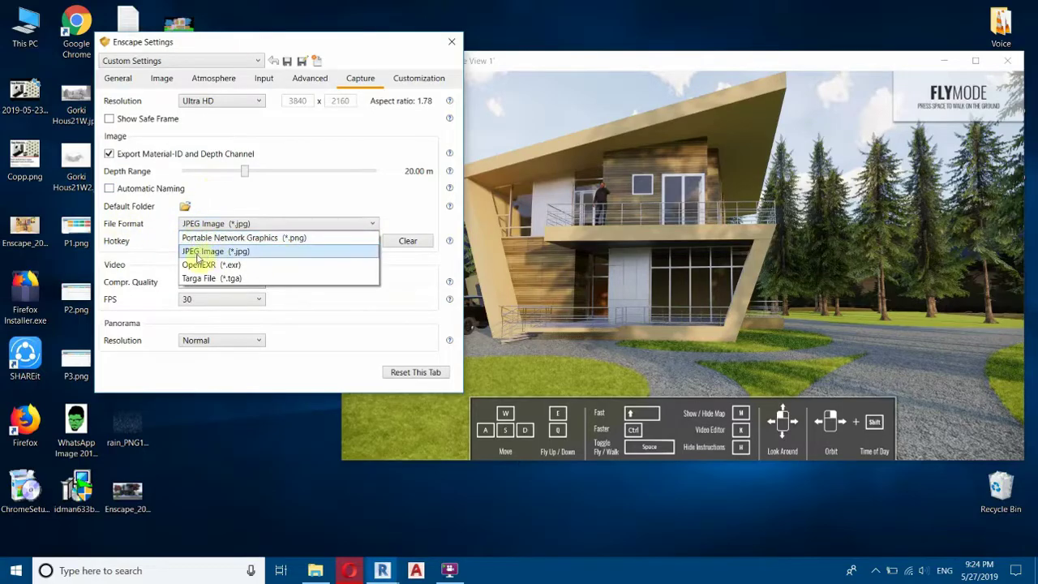
click(126, 250)
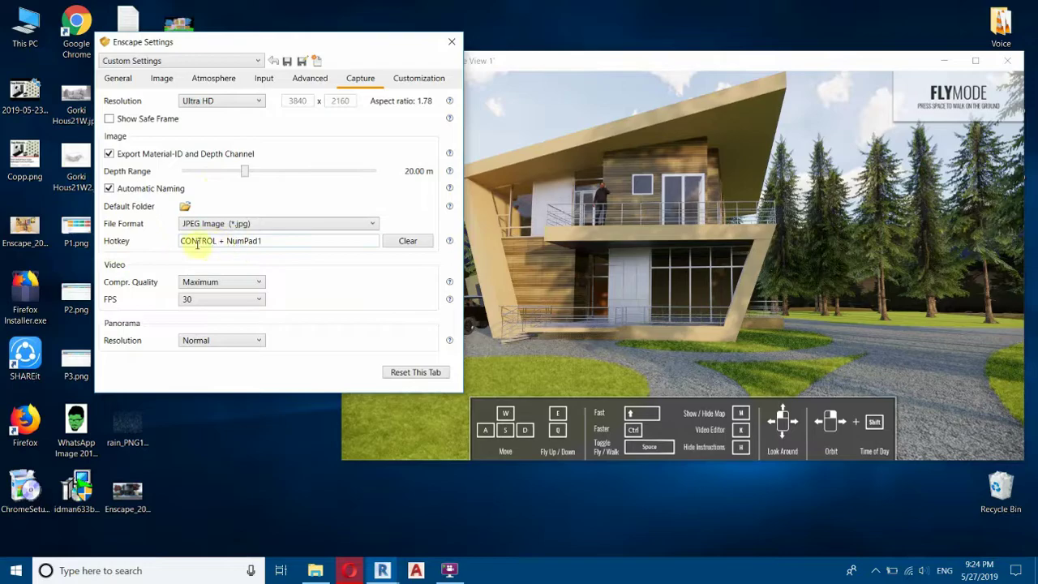
click(236, 241)
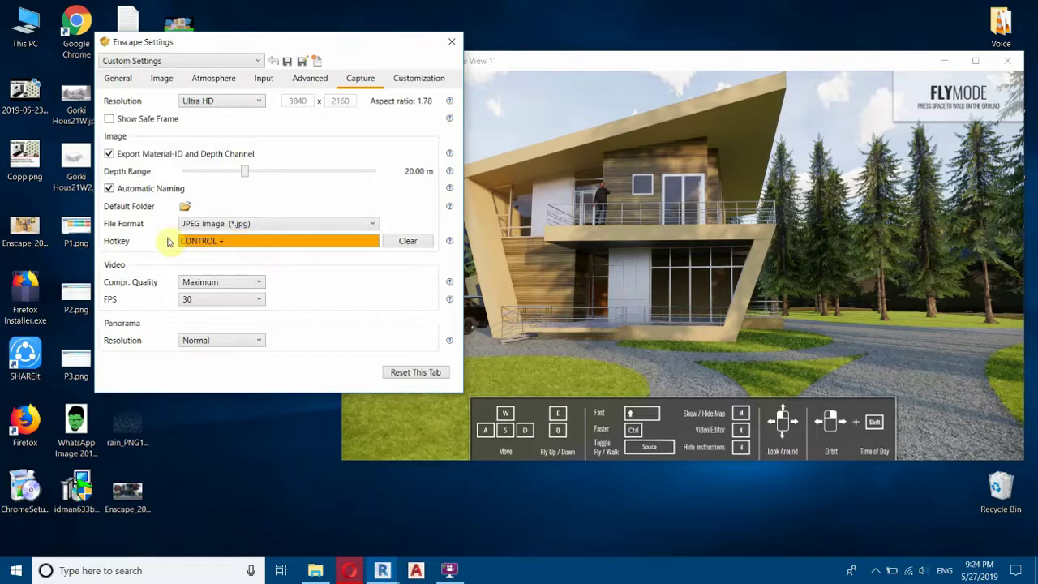
key(ctrl+KP_1)
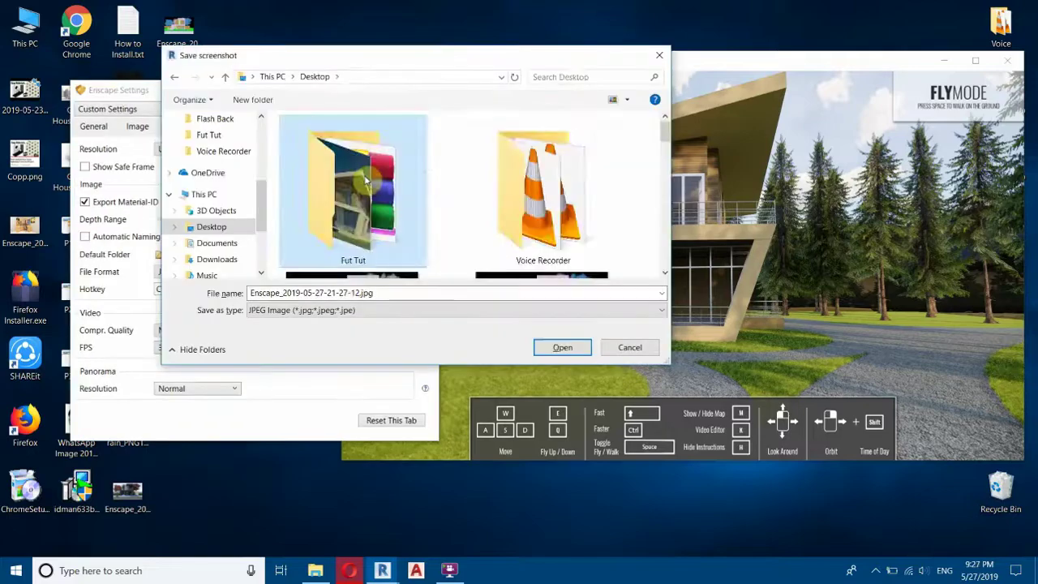
Save the rendered screenshot in the Fut Tut folder as a JPEG named Gorki House Enscape.
double_click(382, 203)
click(432, 298)
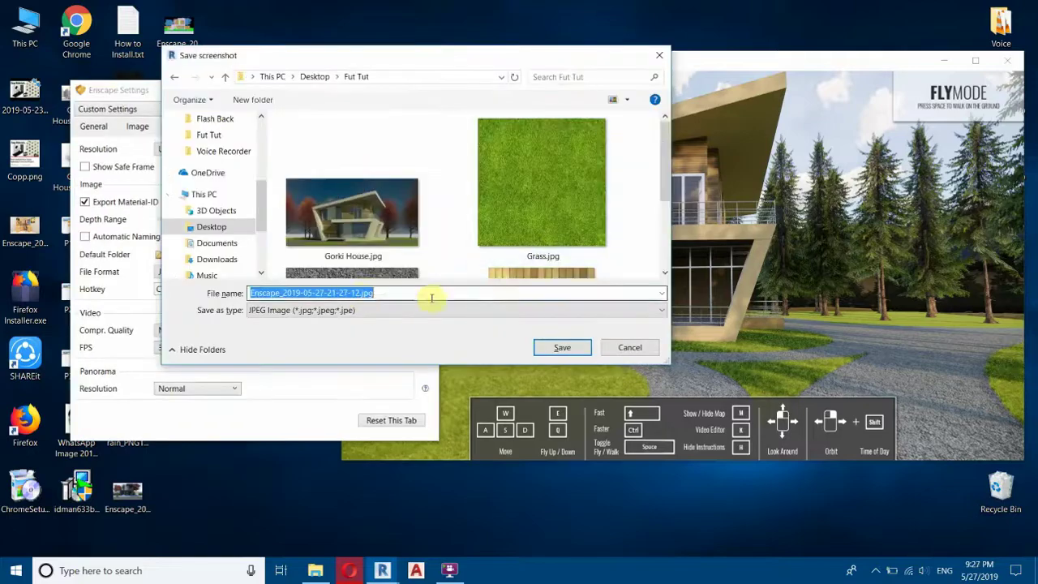
text(Go)
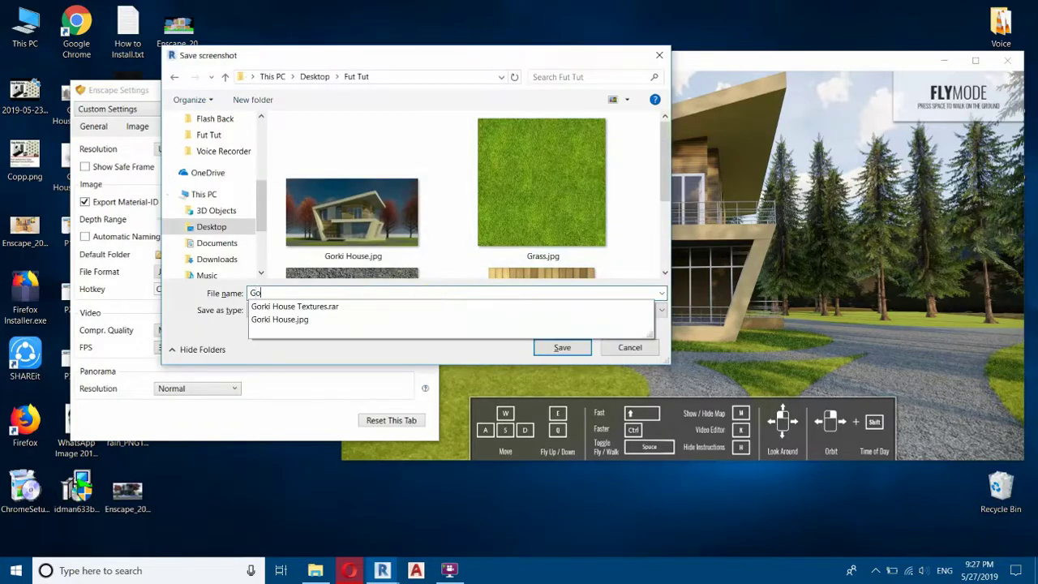
text(rki House En)
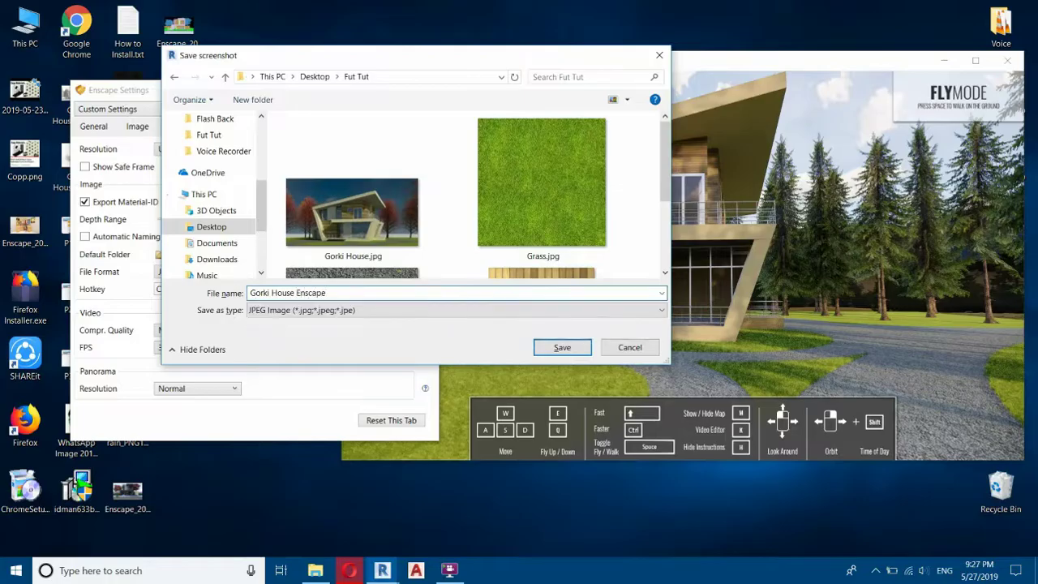
text(scape)
key(Return)
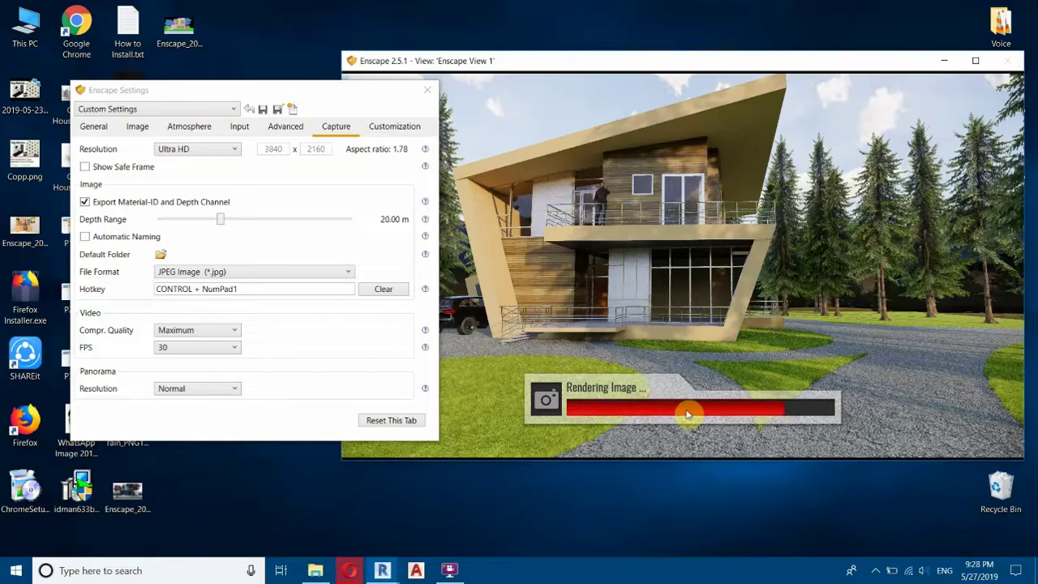
Minimize the Enscape view, close its settings, and open the saved Gorki House Enscape image from the Fut Tut folder.
click(943, 60)
click(428, 89)
double_click(994, 299)
double_click(236, 180)
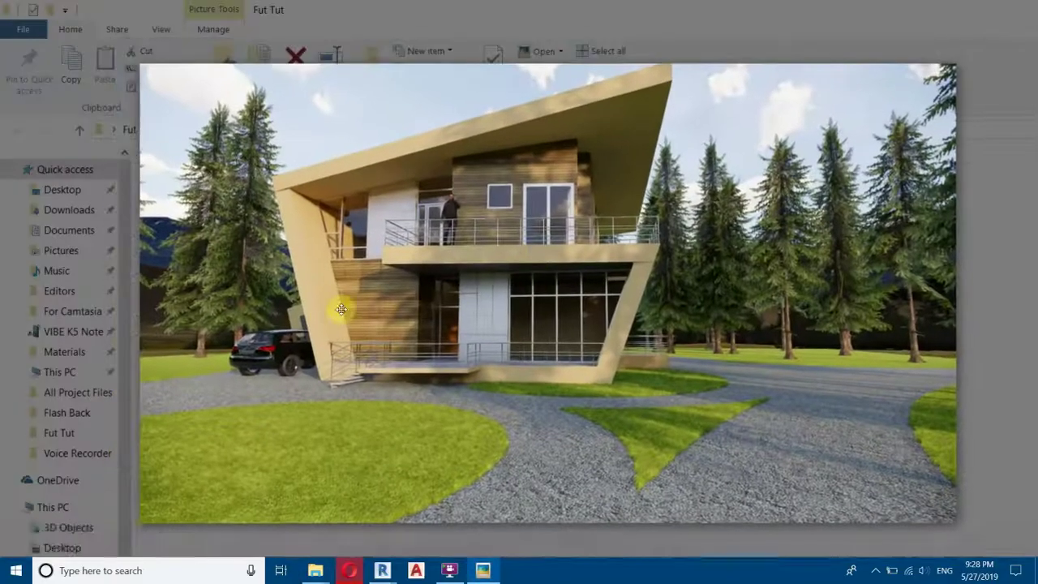
Examine the rendered house image up close, checking the balcony, wood cladding, shadows, car and surrounding landscape.
scroll(430, 311, up, 2)
scroll(430, 310, up, 1)
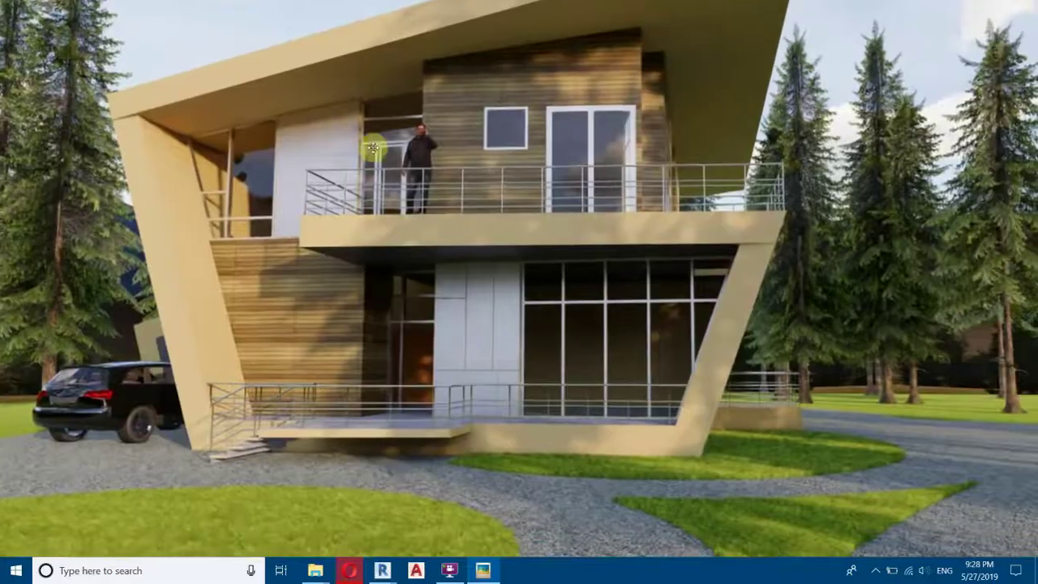
scroll(508, 186, up, 3)
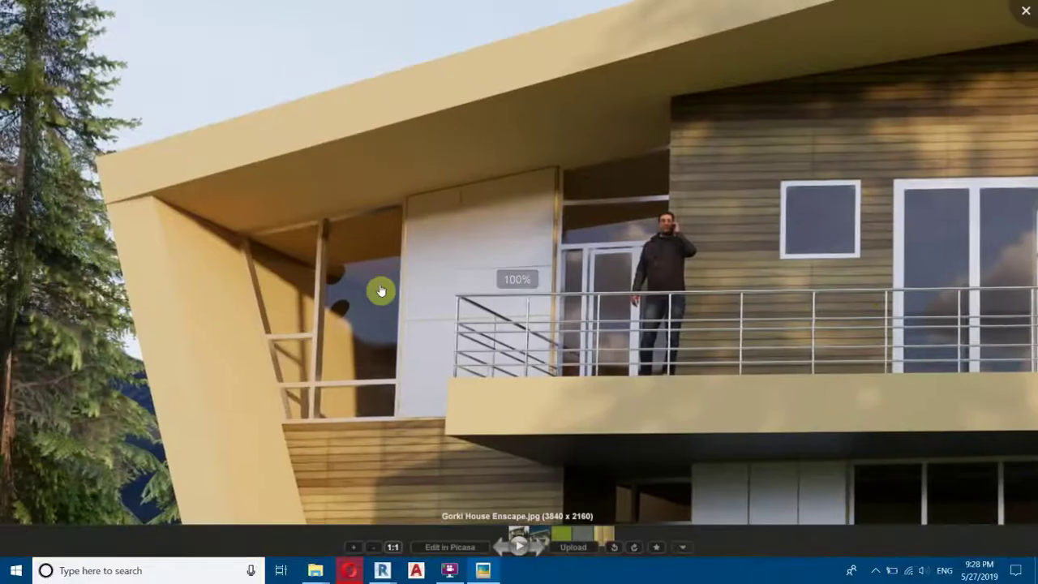
drag(381, 290, 476, 86)
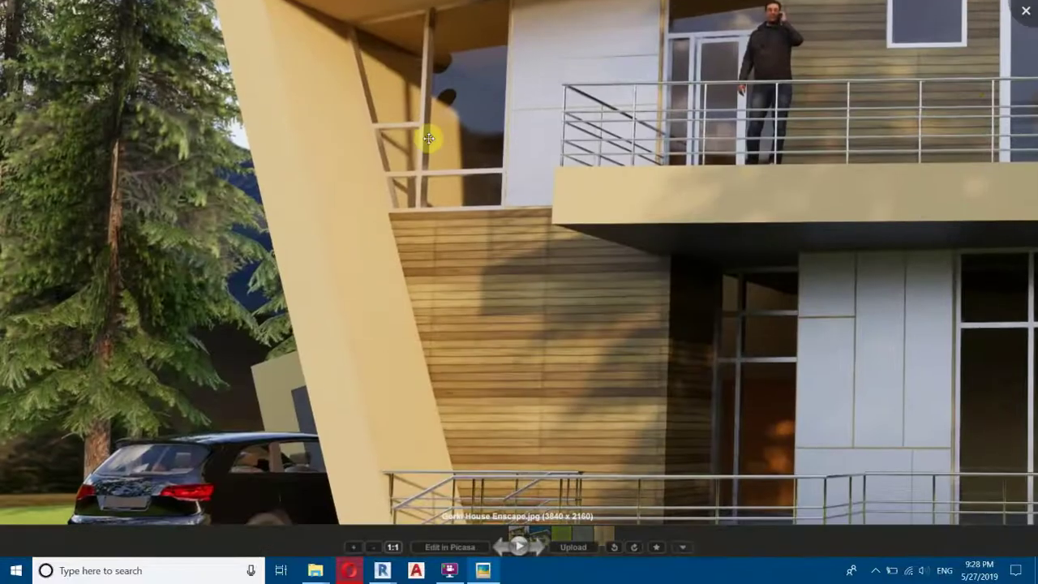
scroll(258, 268, down, 3)
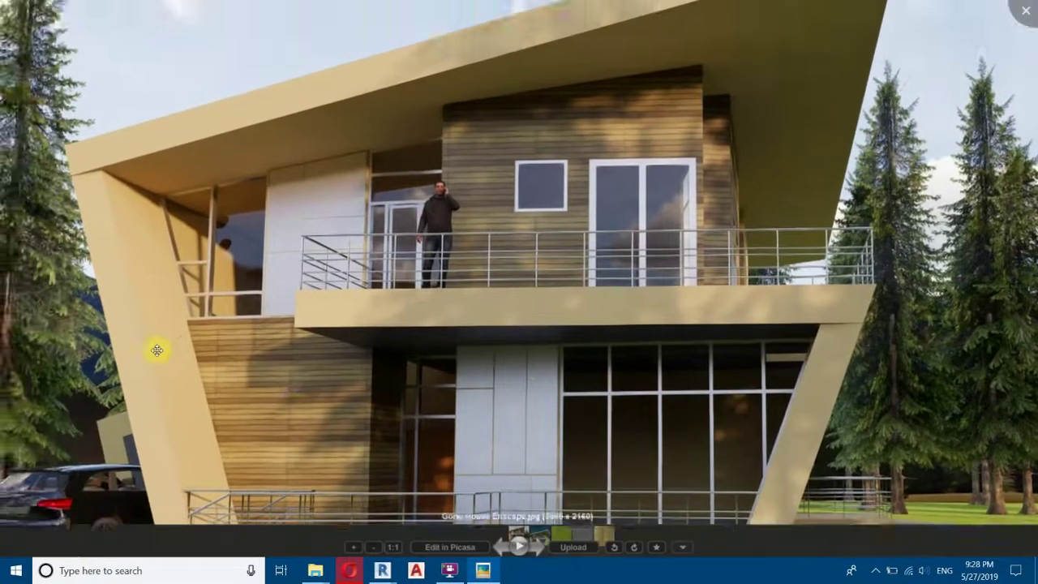
scroll(159, 351, up, 8)
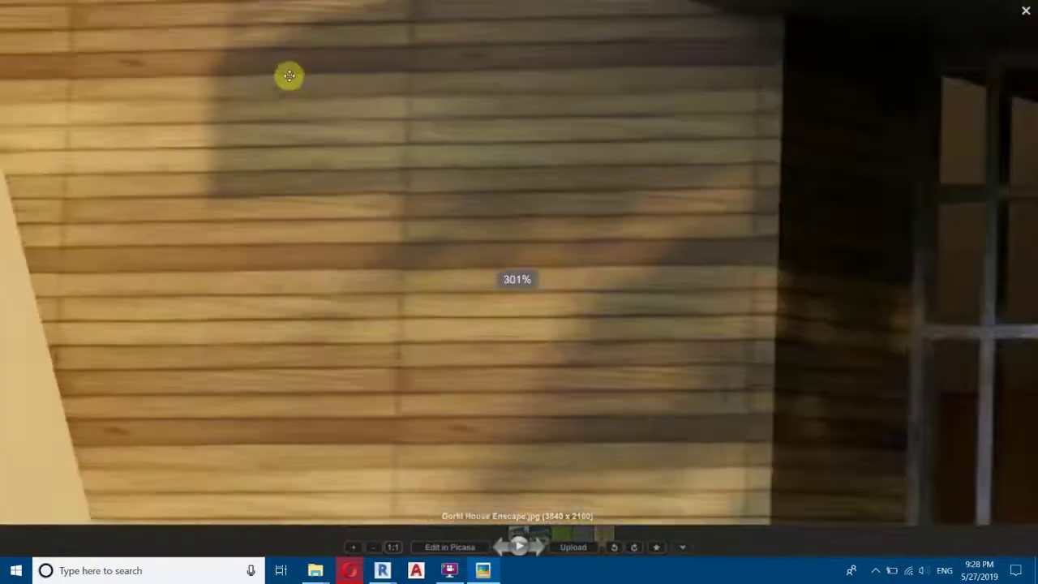
drag(289, 75, 170, 361)
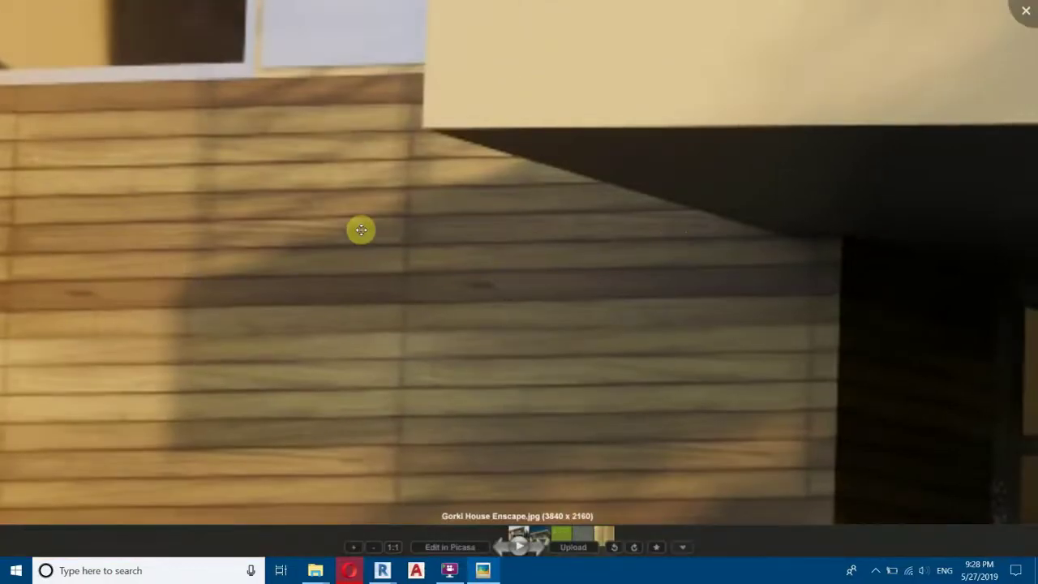
scroll(561, 200, down, 5)
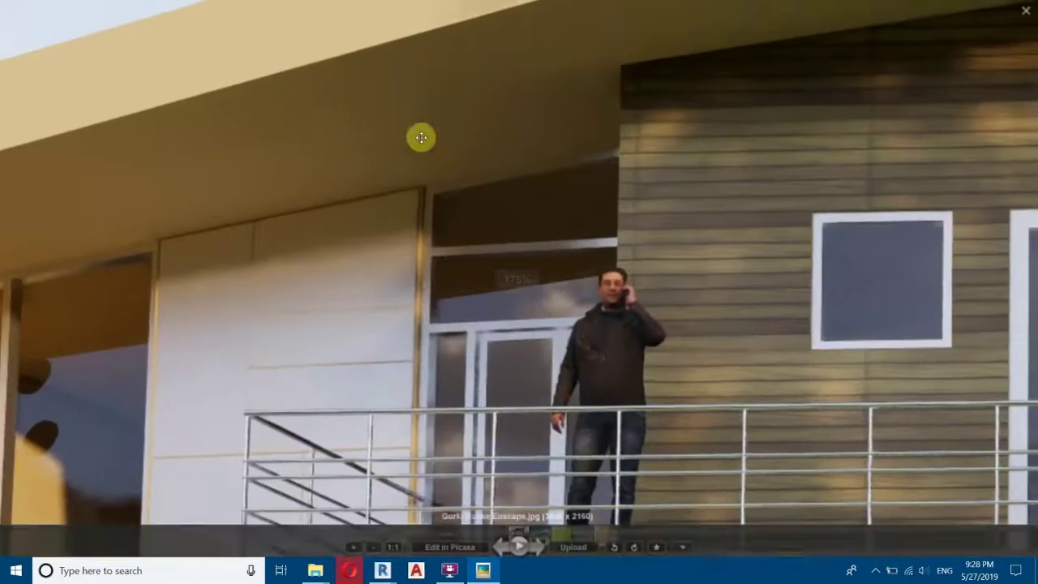
scroll(344, 123, down, 6)
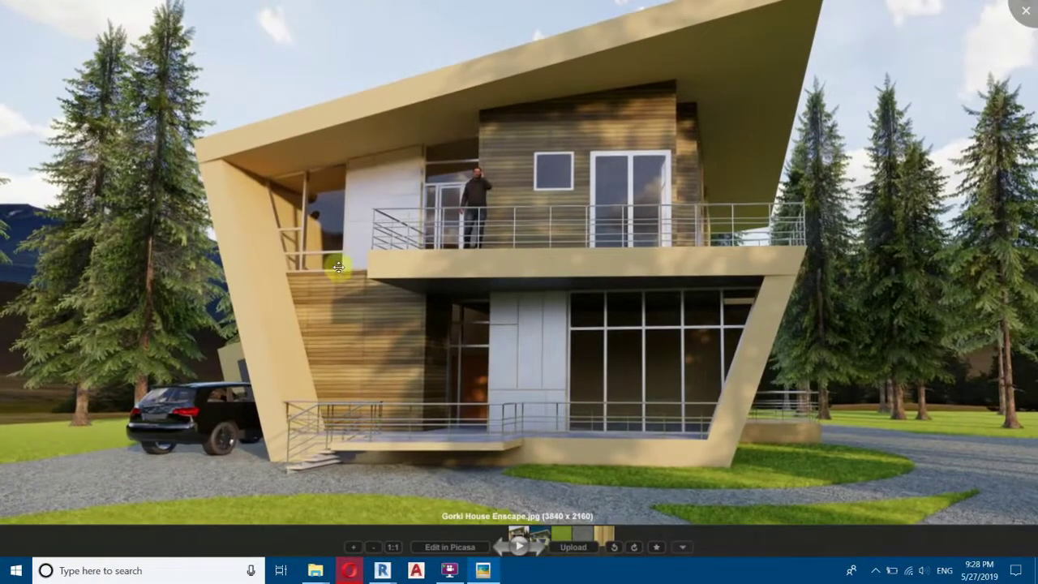
drag(667, 276, 448, 420)
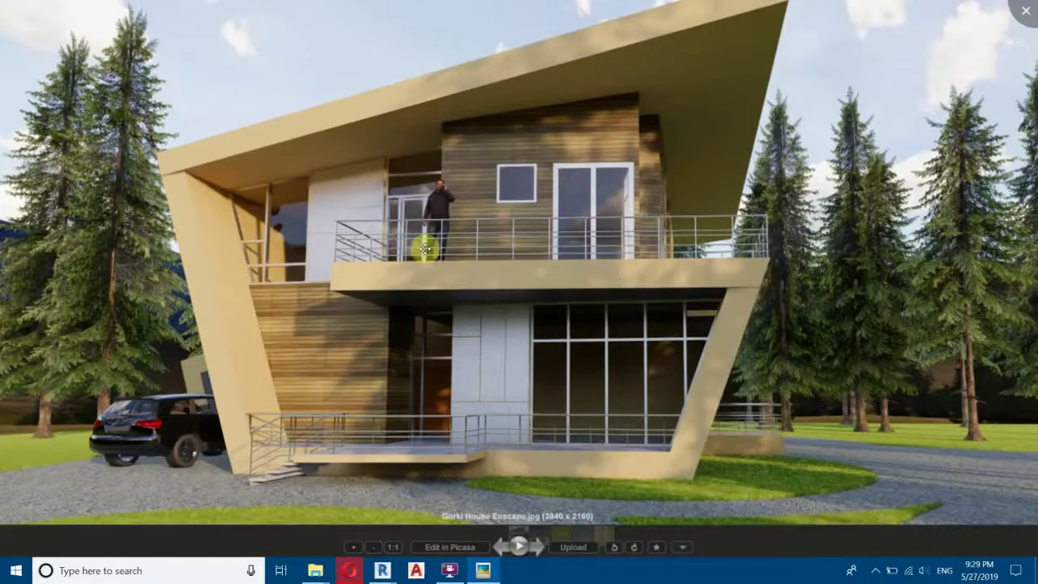
drag(190, 399, 768, 317)
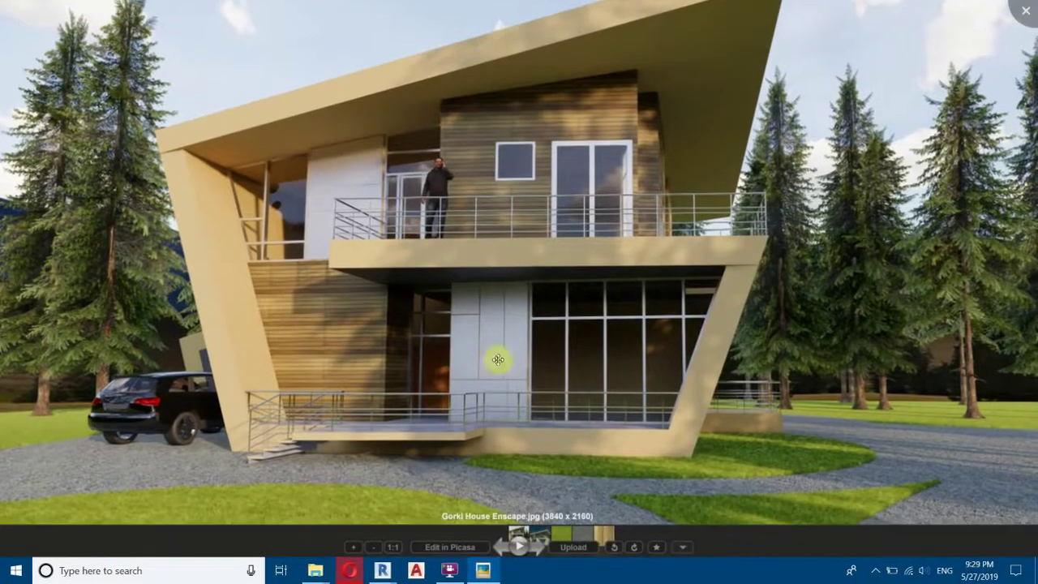
scroll(500, 262, down, 2)
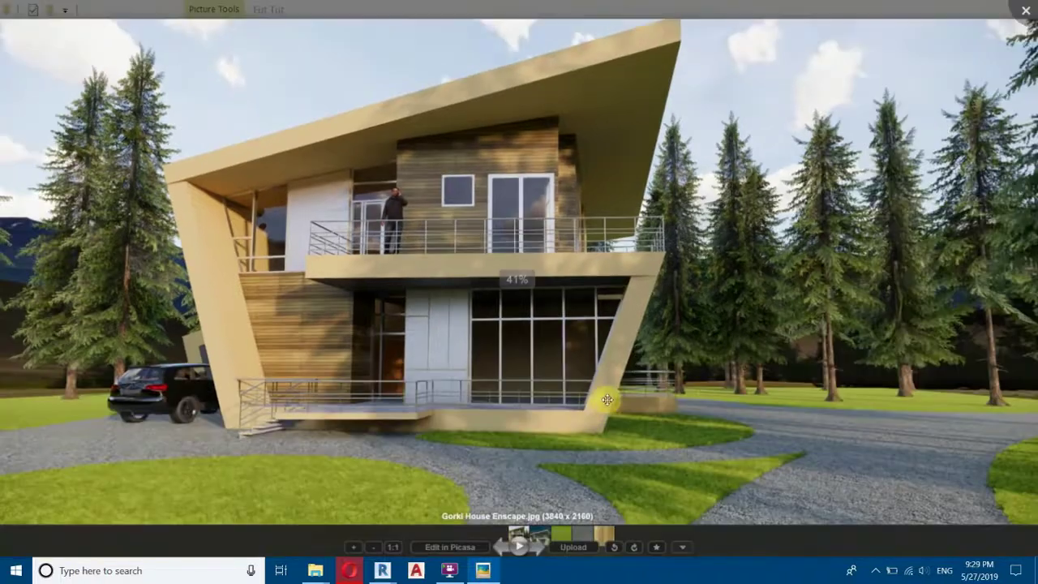
Switch to the Opera browser and open the enscape3d.com website.
click(349, 570)
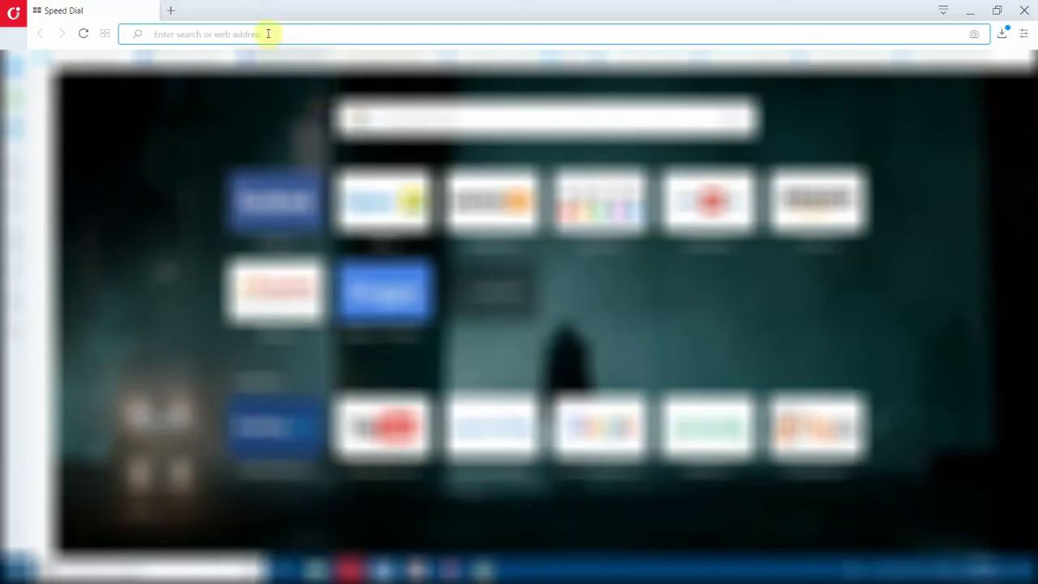
text(enscape3d.com)
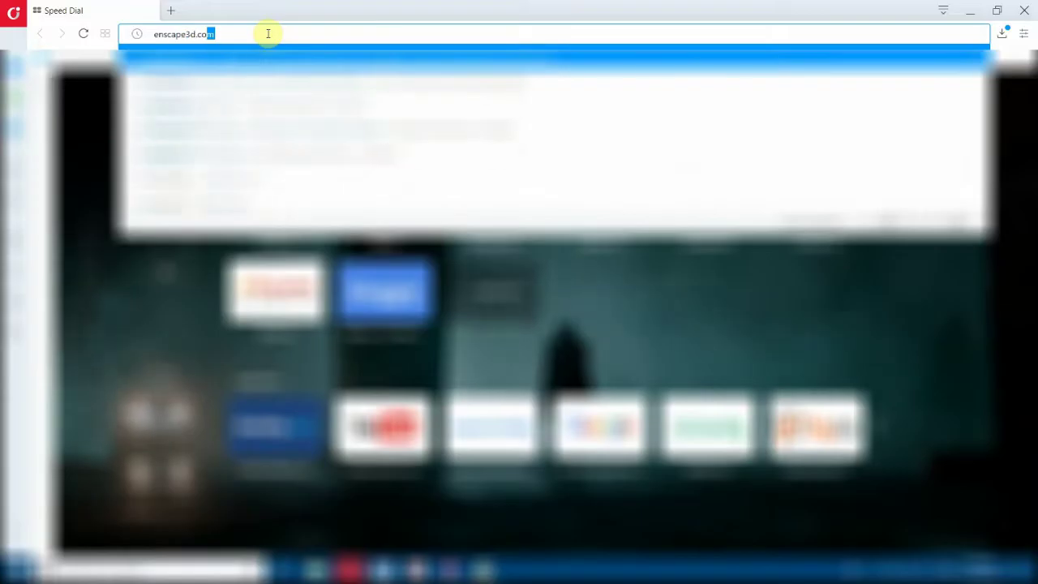
key(Return)
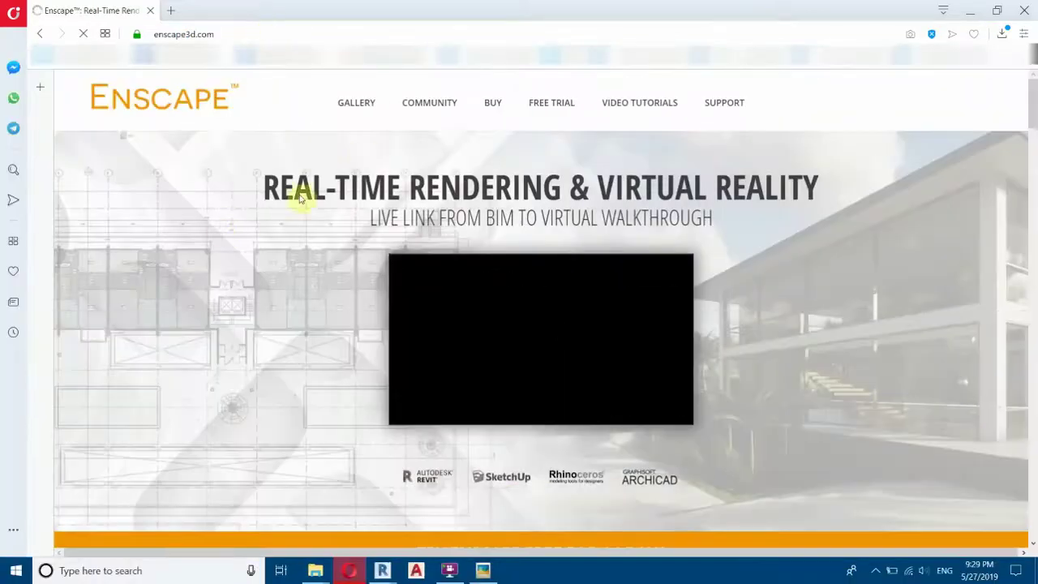
Open the Enscape store page and compare the prices and features of the fixed-seat and floating licenses.
click(490, 103)
scroll(165, 332, down, 4)
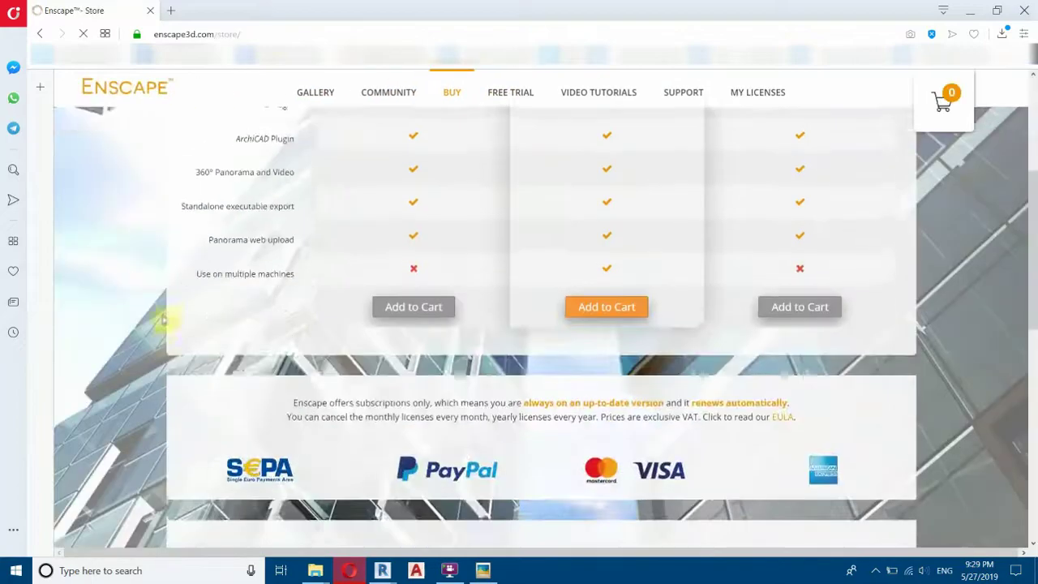
scroll(333, 230, up, 4)
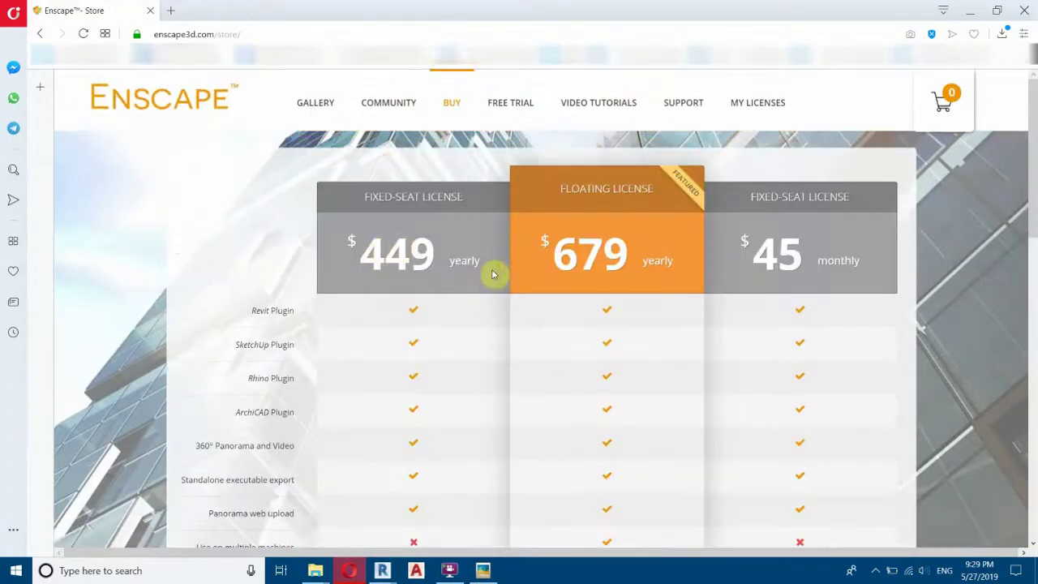
scroll(373, 270, down, 2)
scroll(378, 274, down, 1)
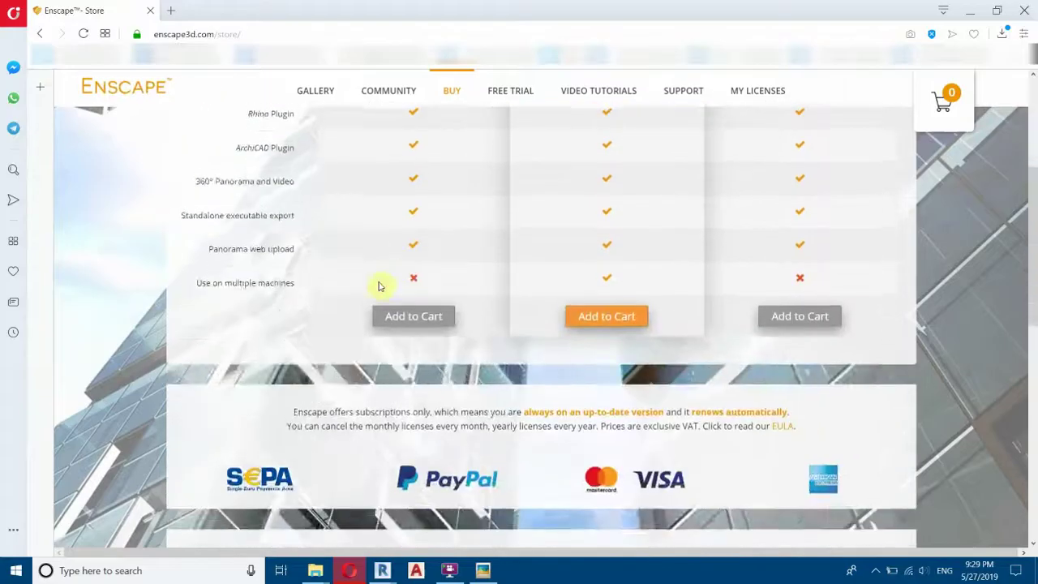
scroll(408, 273, up, 3)
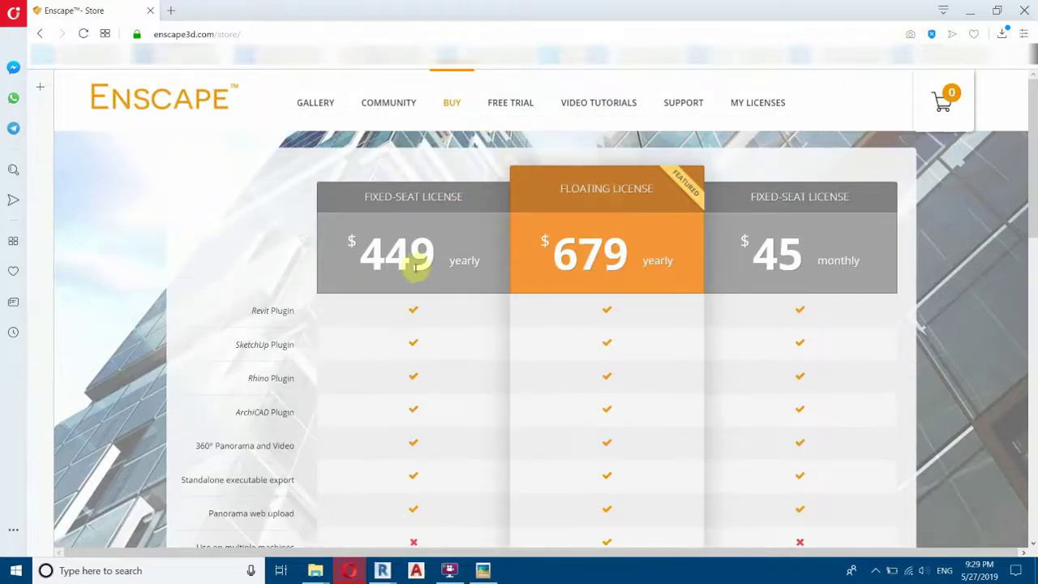
Open the Enscape free trial page and review the 14-day offer and its registration form.
click(515, 114)
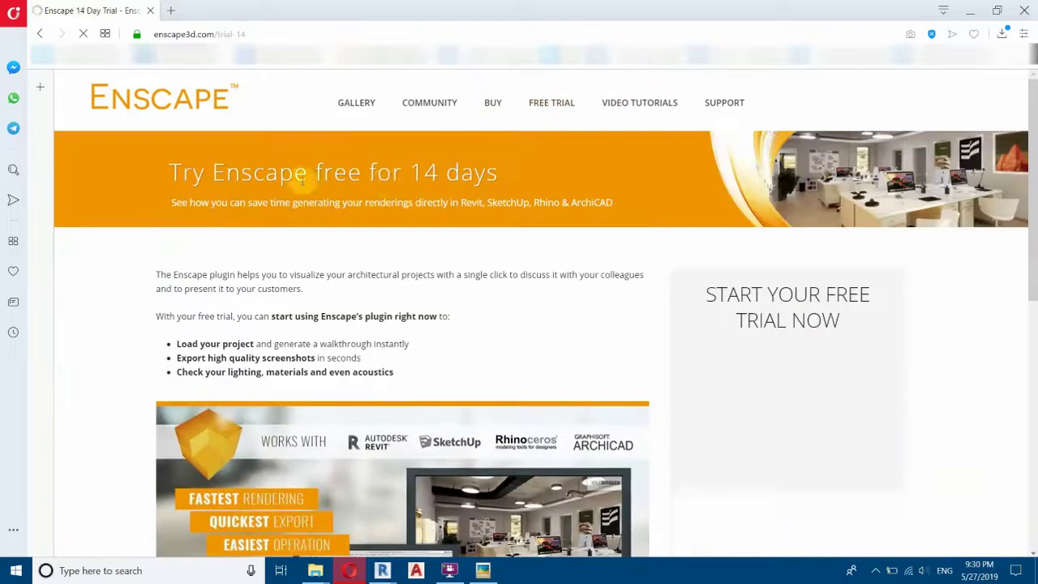
drag(206, 174, 243, 173)
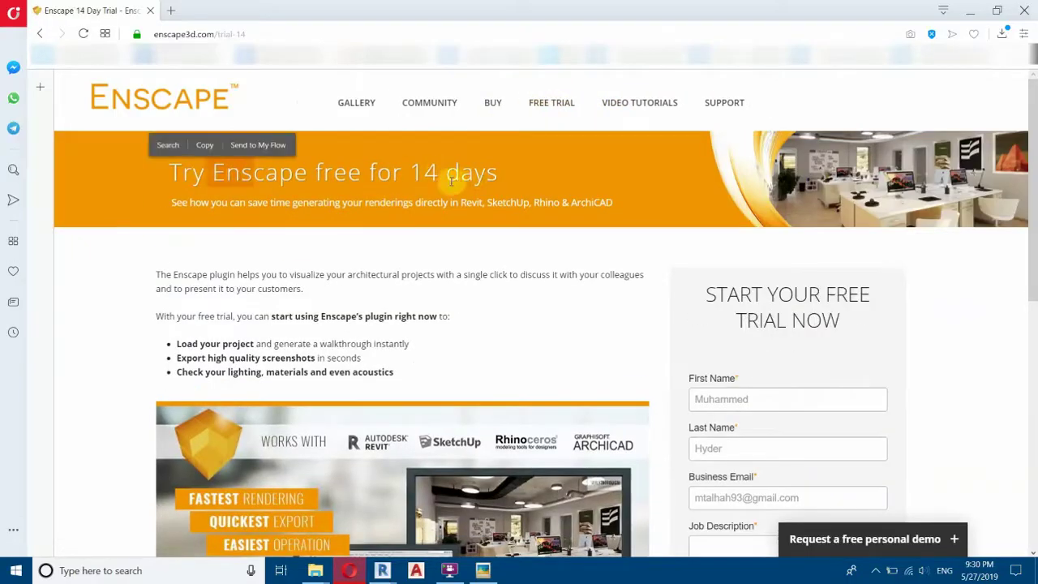
drag(486, 178, 396, 178)
click(267, 173)
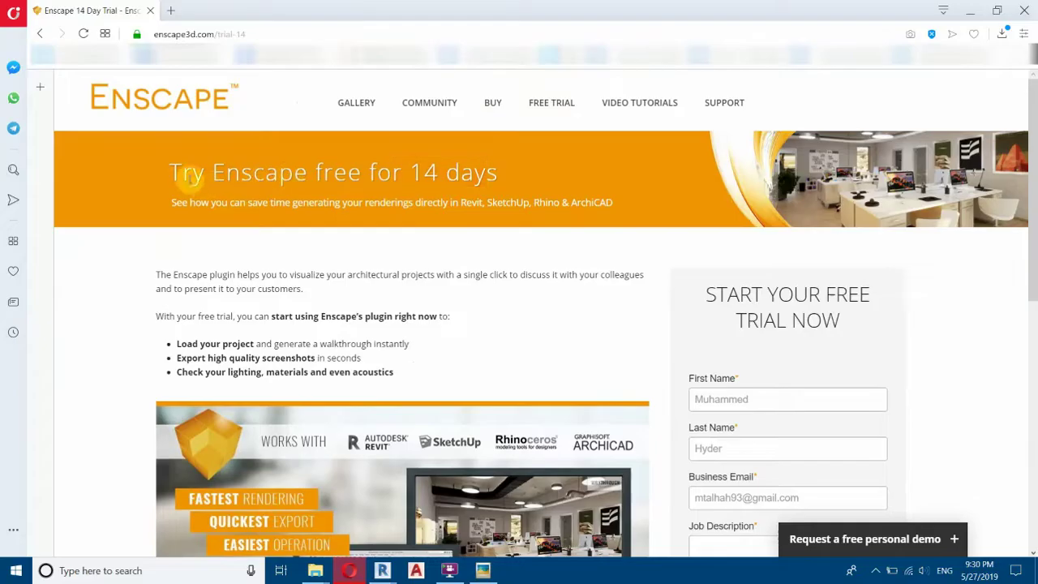
drag(169, 173, 444, 176)
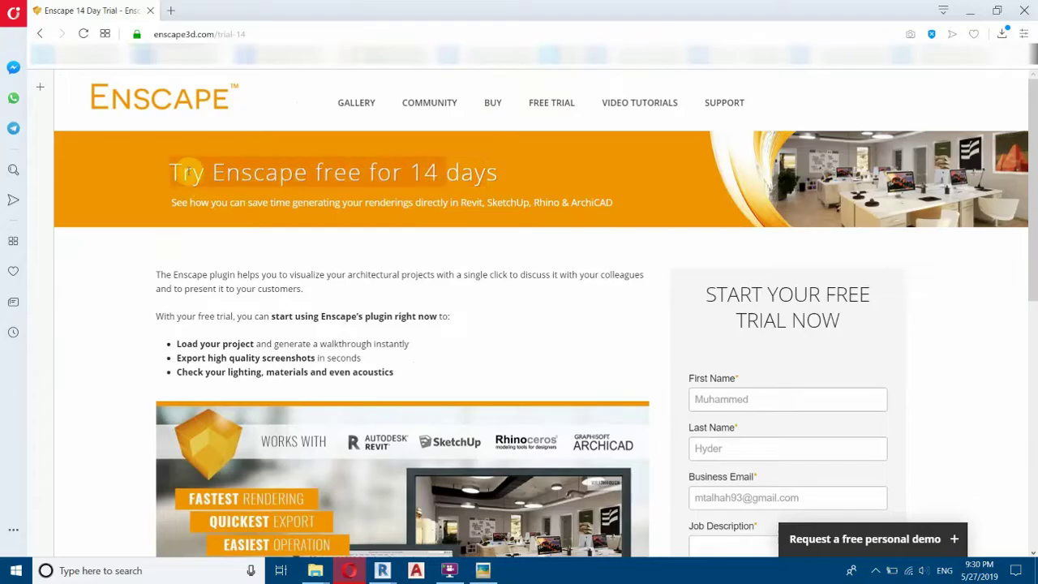
click(414, 174)
scroll(787, 262, down, 5)
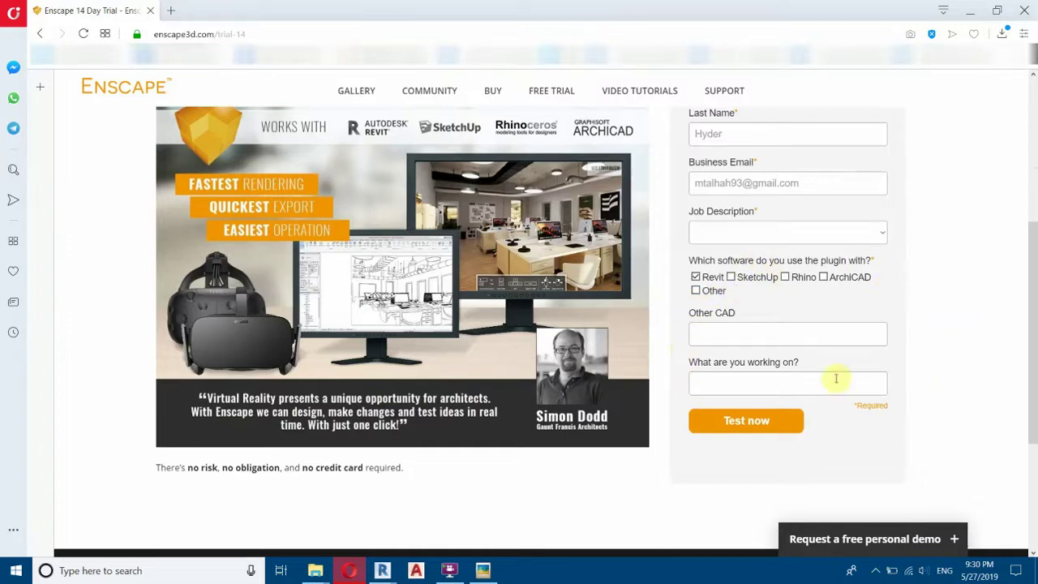
scroll(374, 137, up, 5)
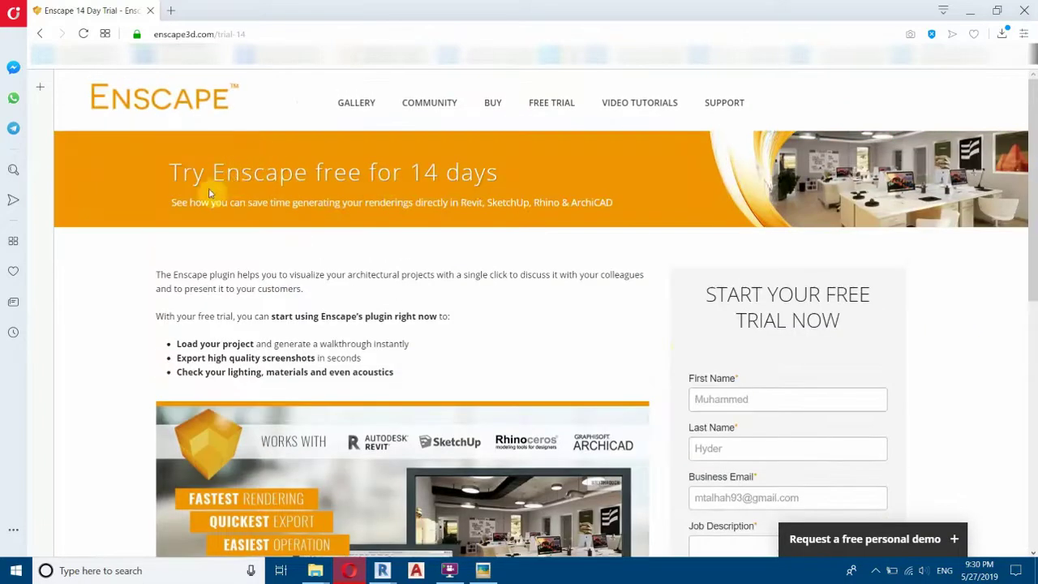
drag(334, 180, 271, 172)
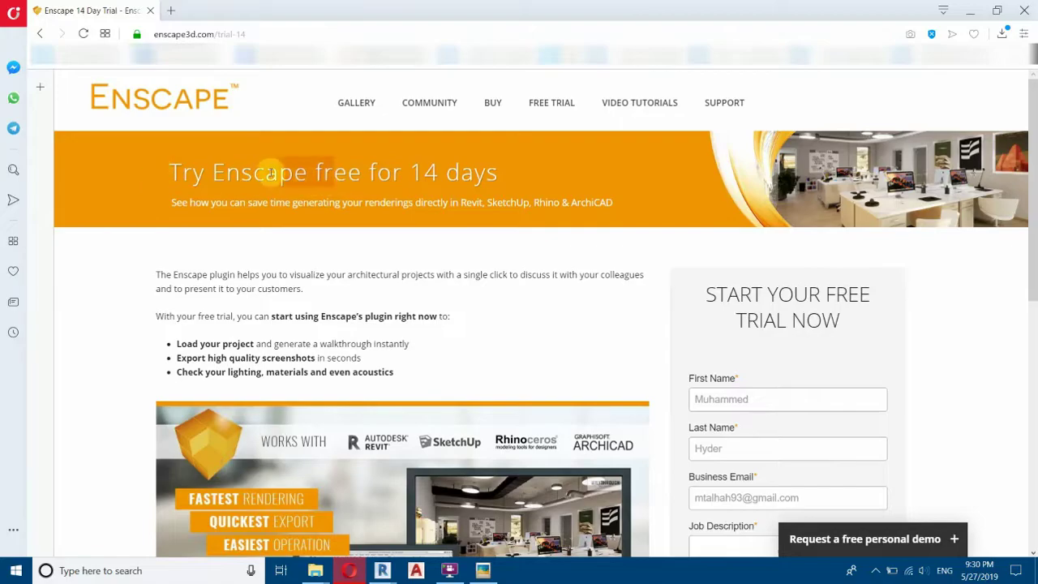